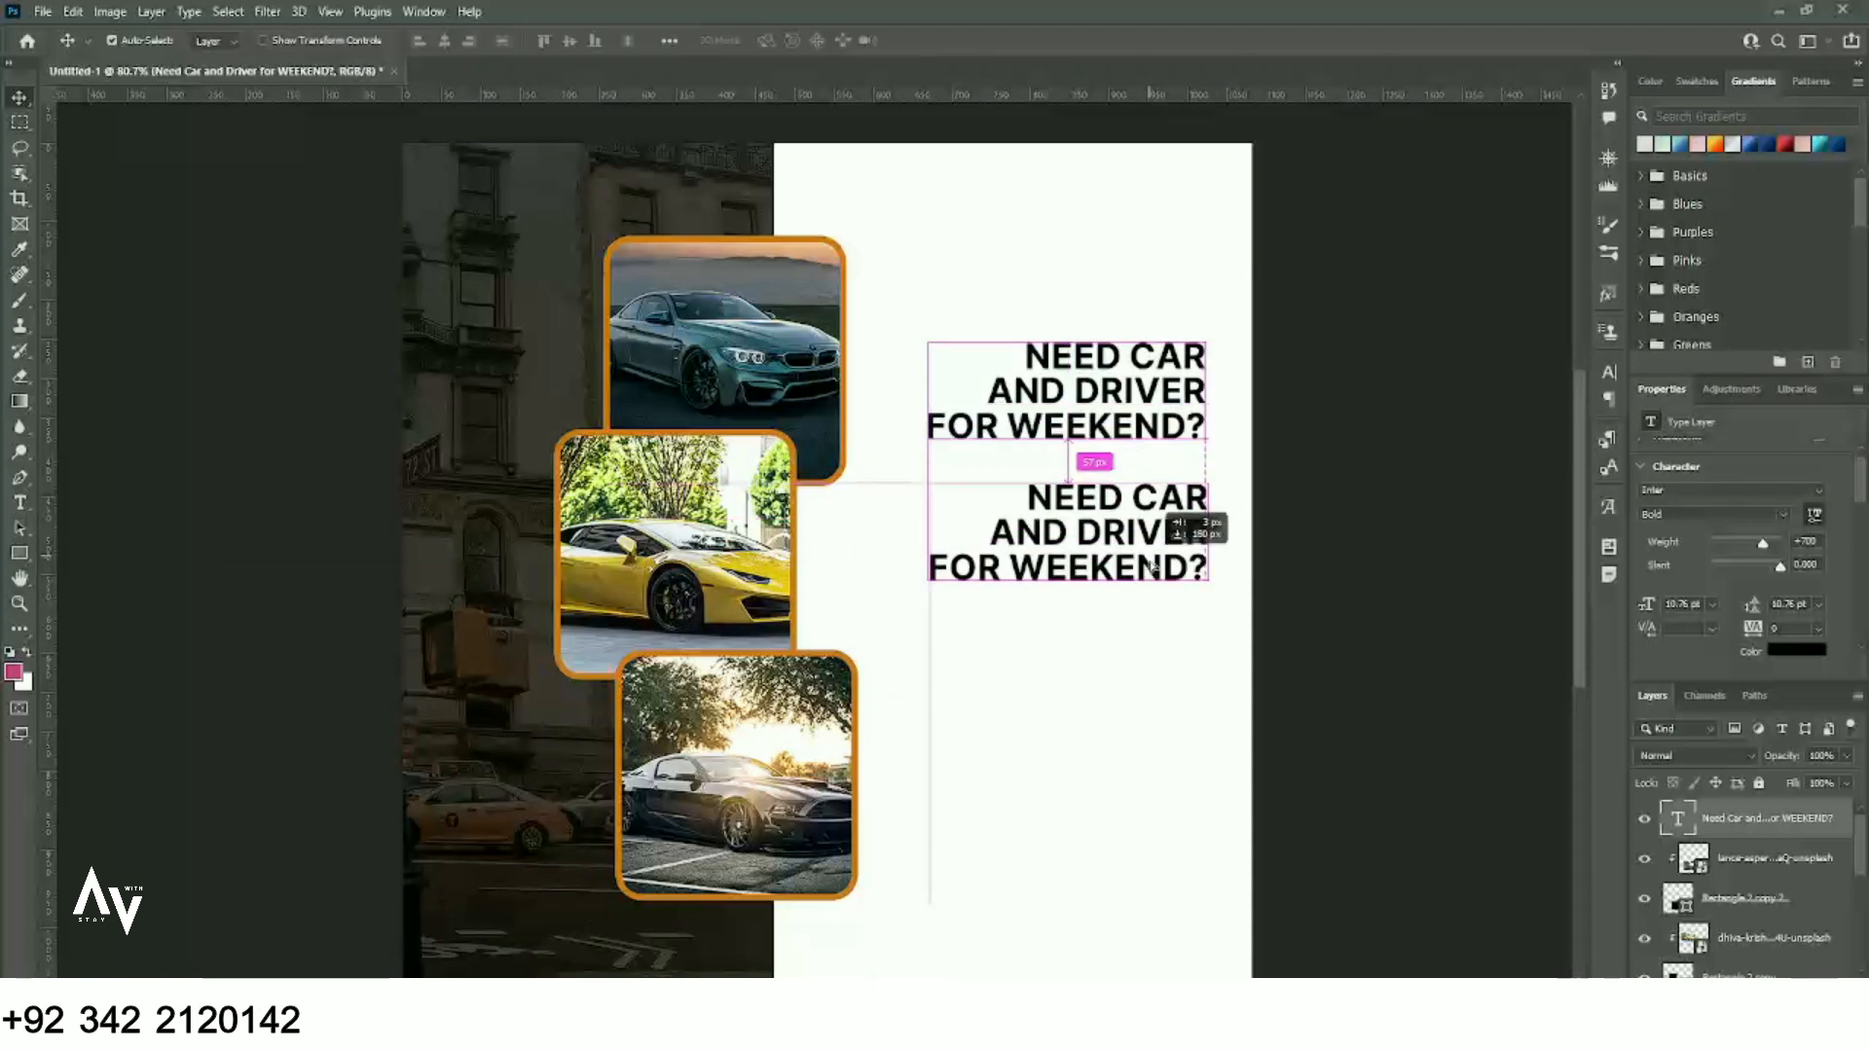
- Replace the duplicated headline's text with CAR RENTAL SERVICES, broken onto two lines after RENTAL
key(alt+Tab)
drag(709, 837, 503, 842)
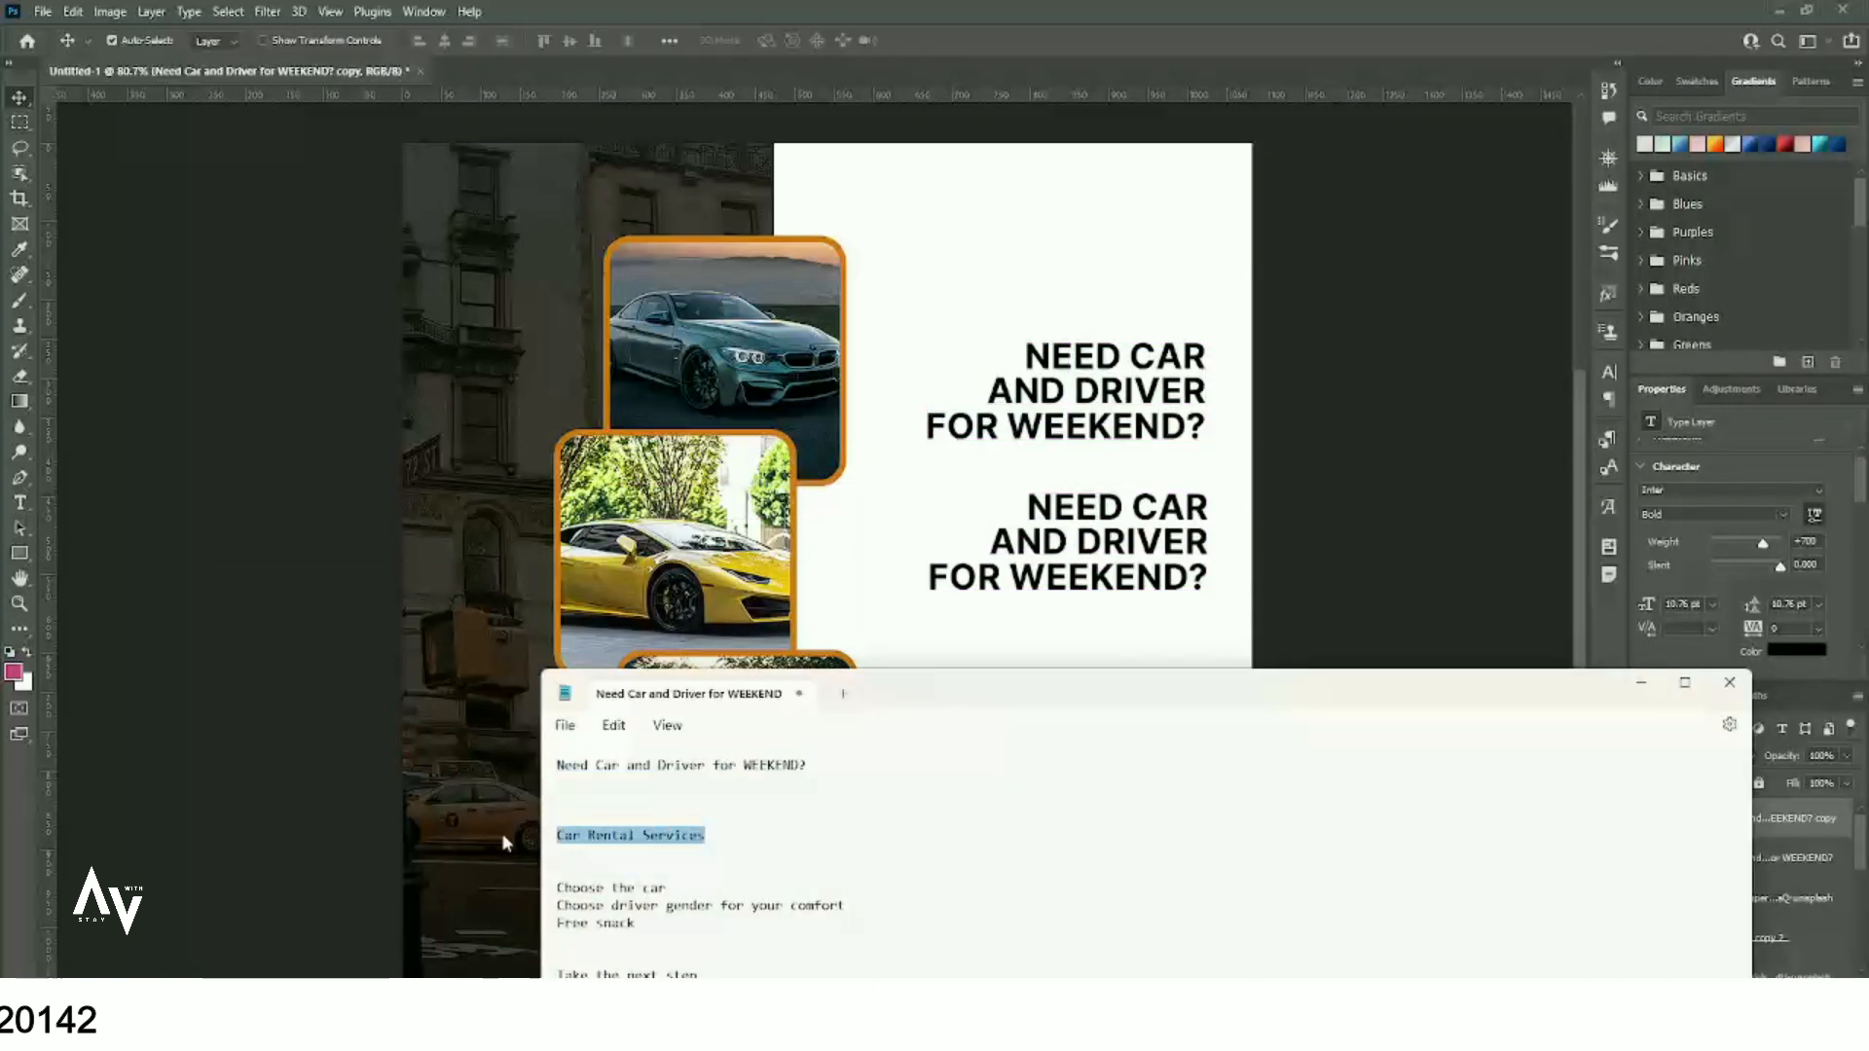
key(ctrl+c)
double_click(1205, 572)
key(ctrl+v)
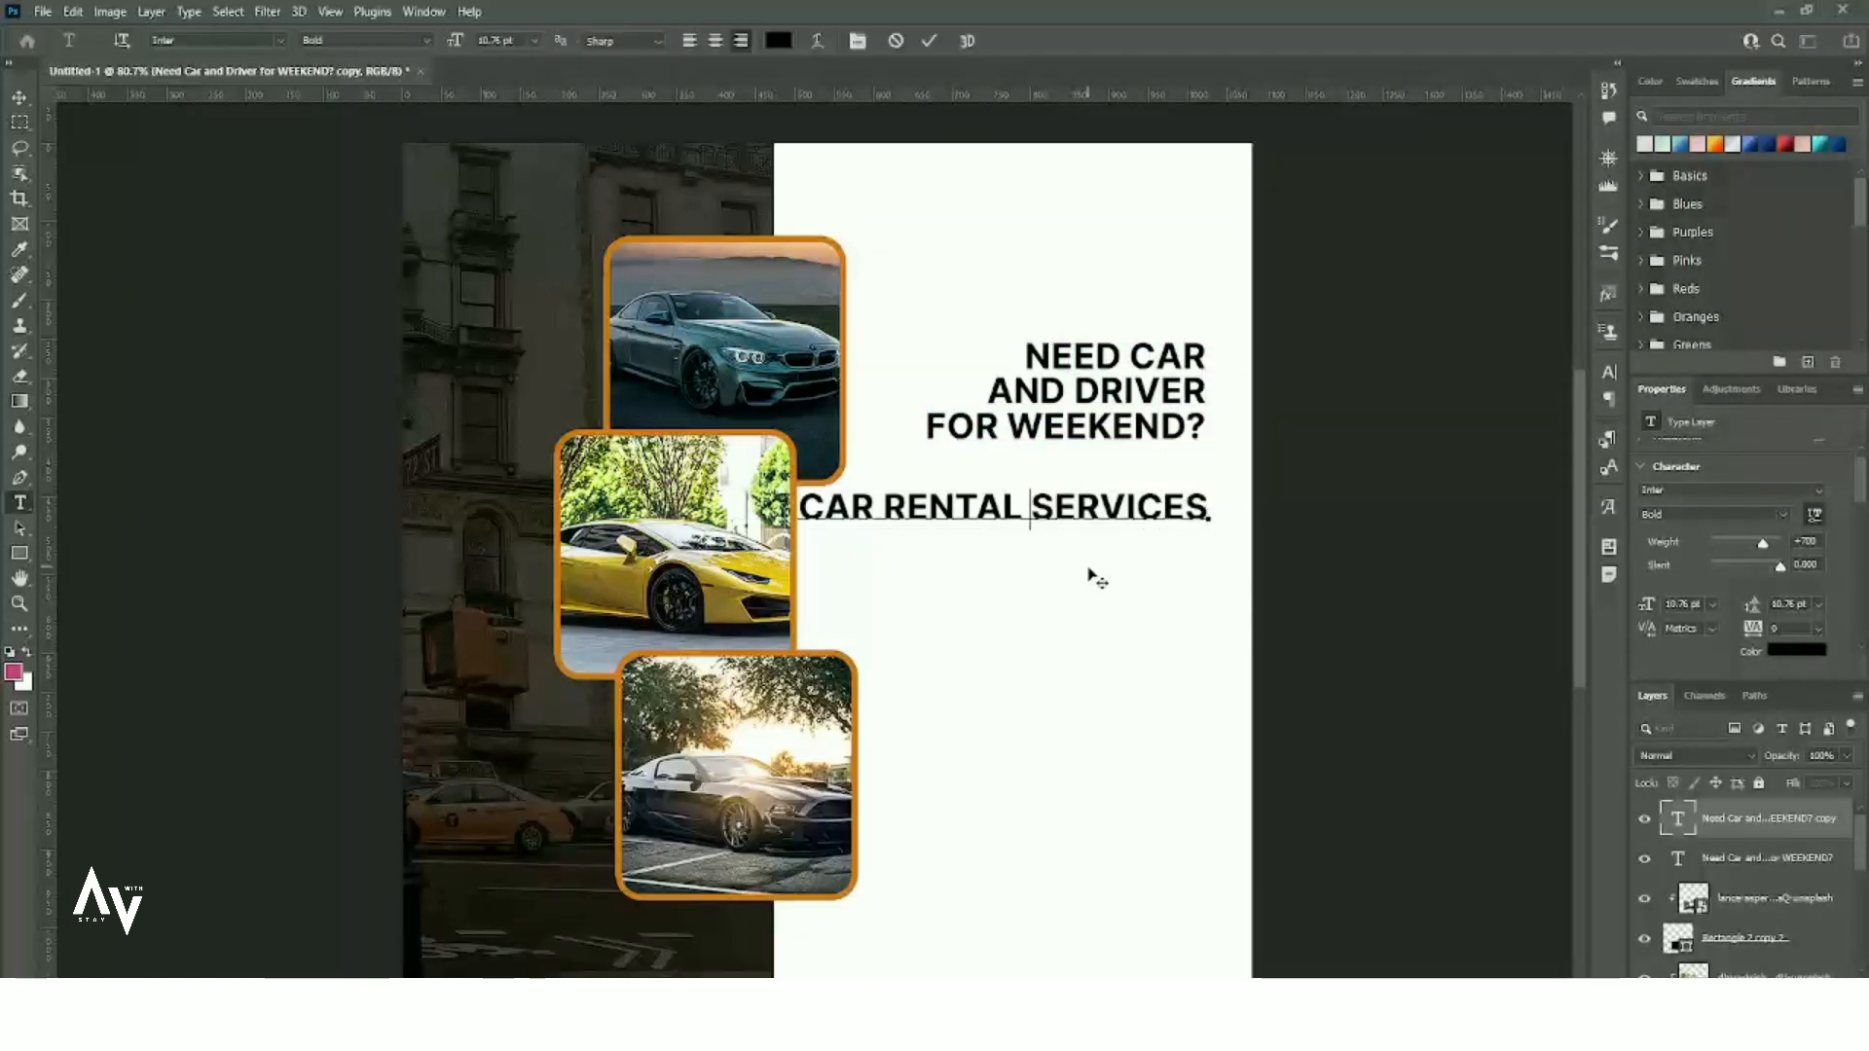
key(BackSpace)
key(Return)
- Colour the subheading orange sampled from the photo frame border and align a guide to its right edge
drag(1210, 543, 983, 504)
click(1797, 649)
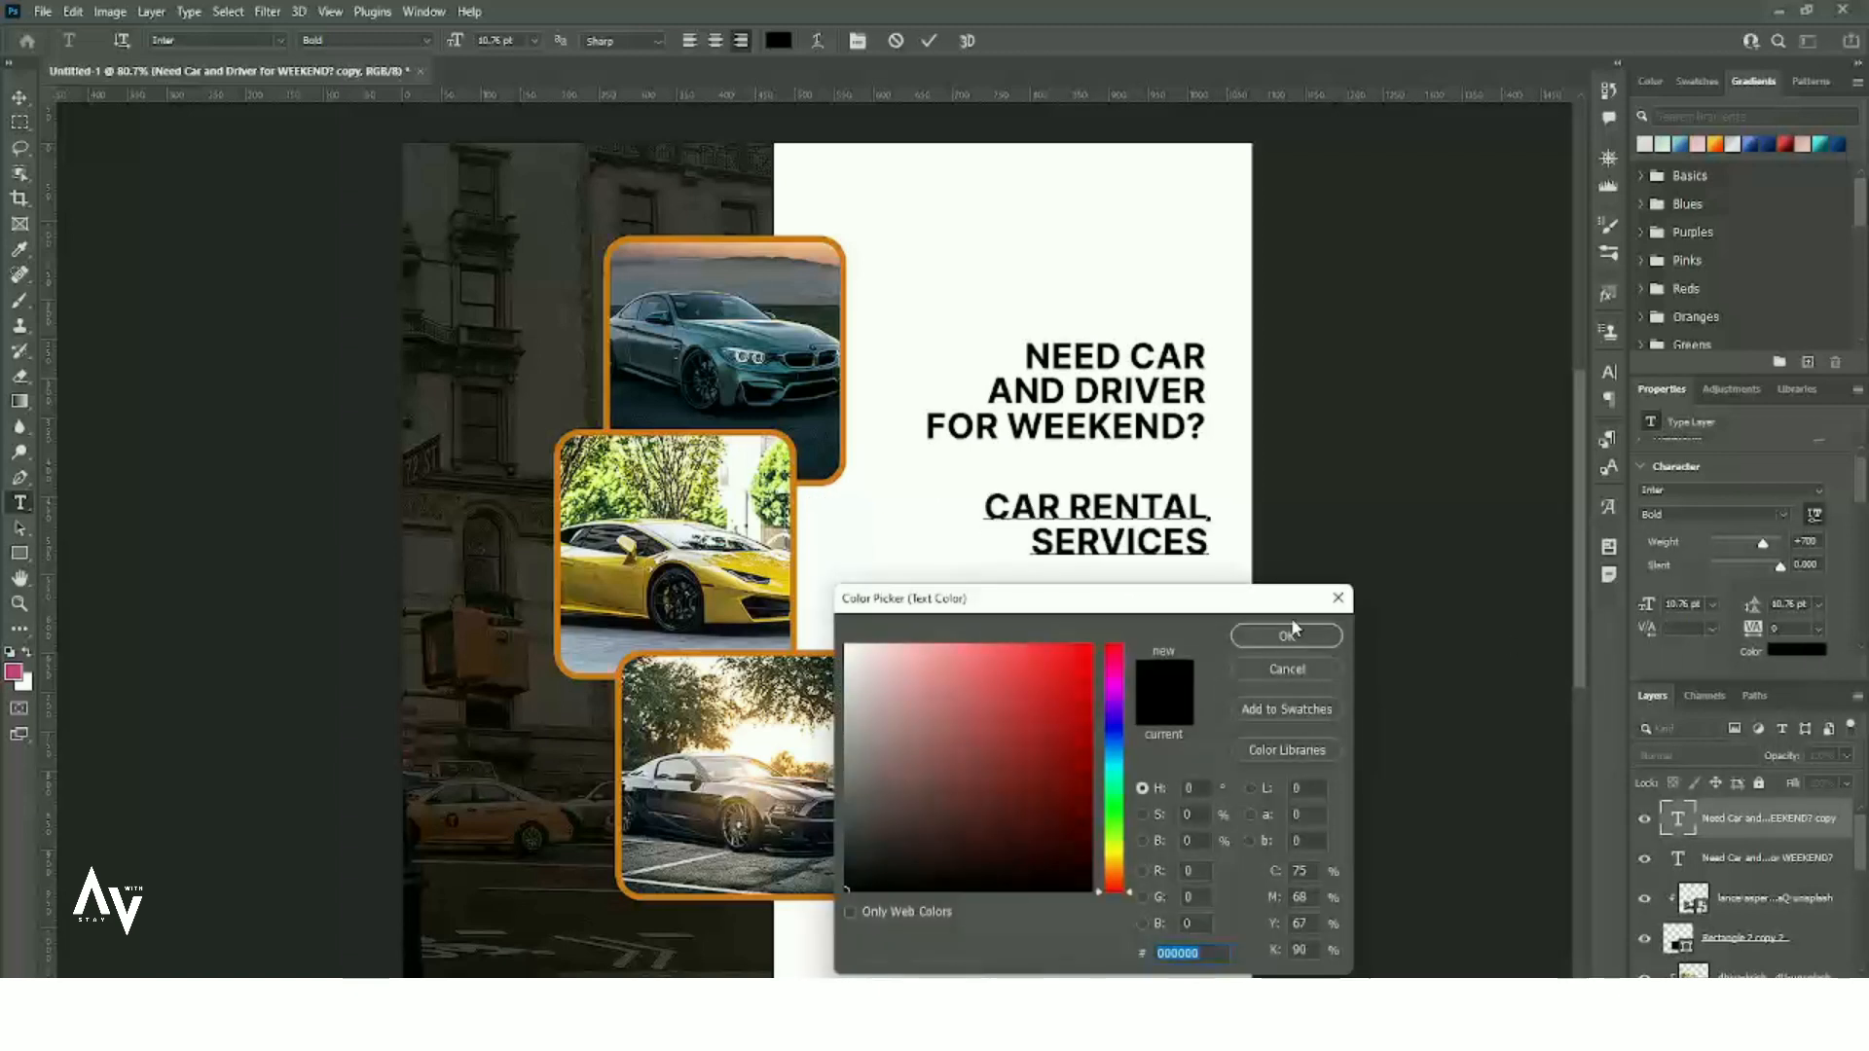
click(800, 475)
click(1256, 640)
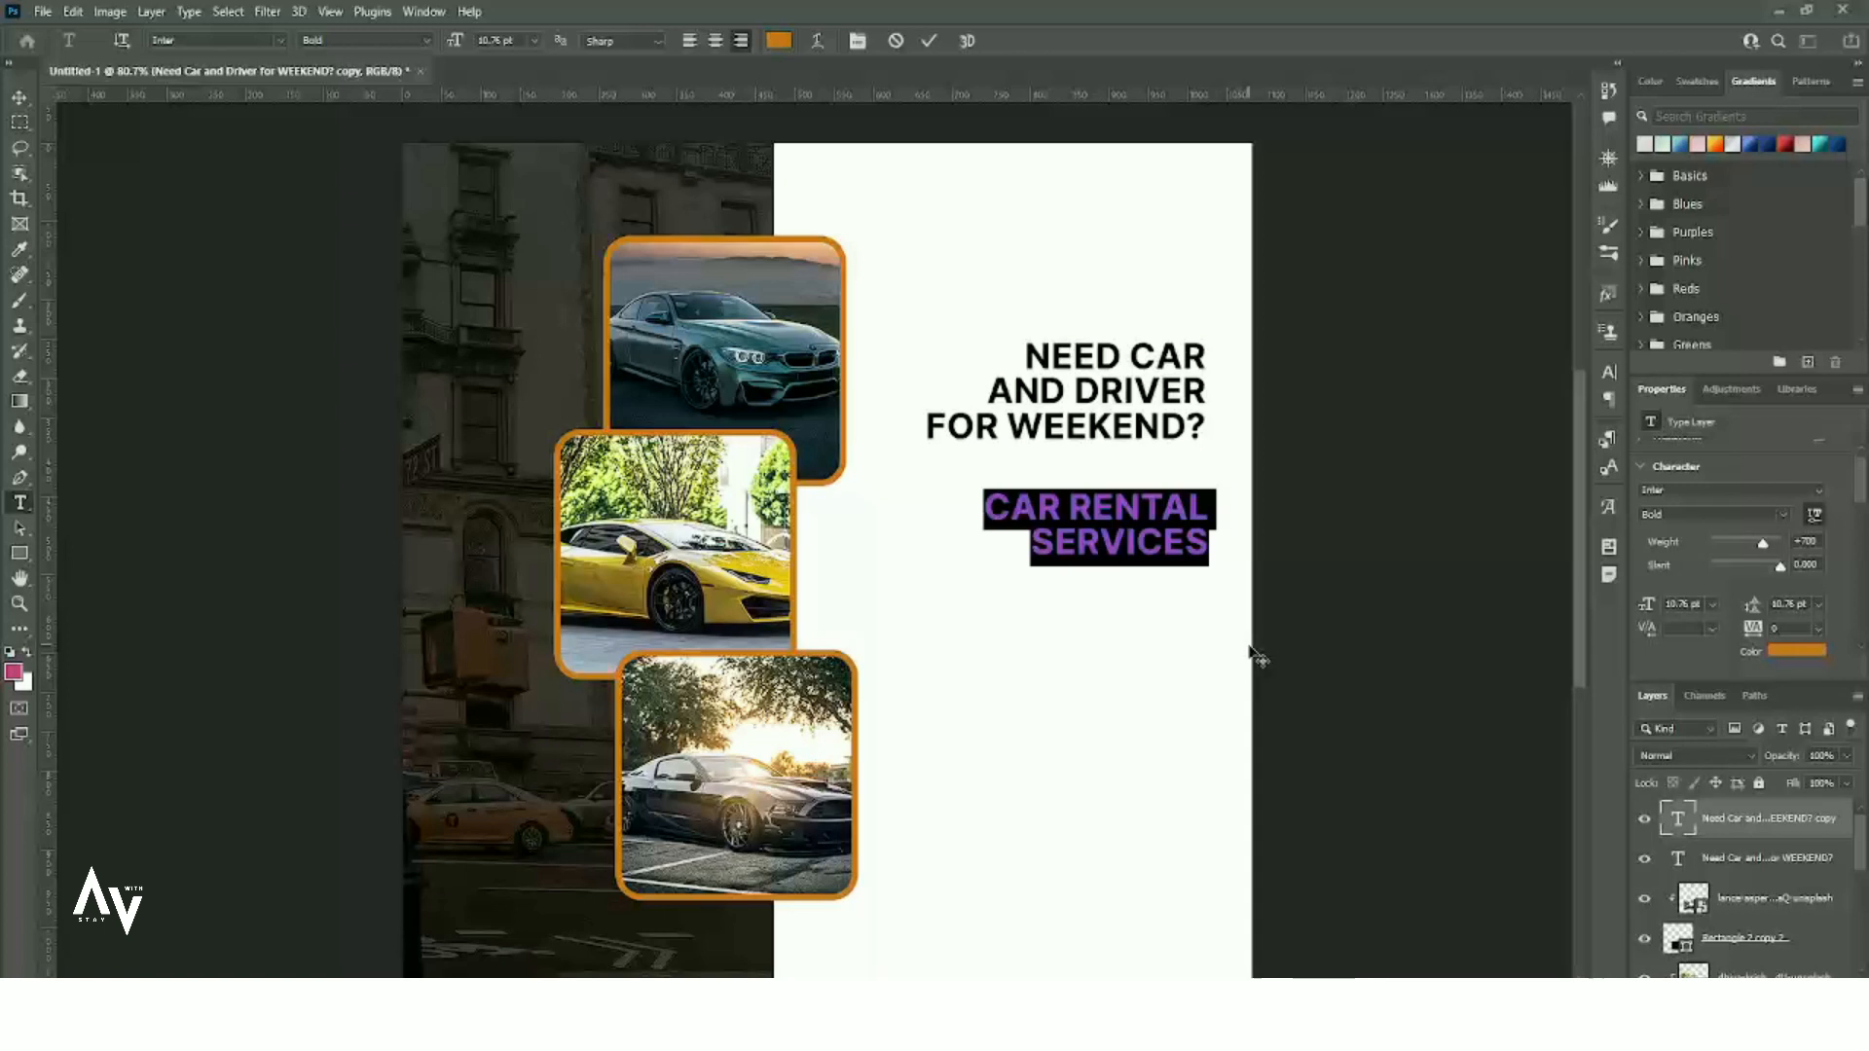
click(19, 98)
drag(1209, 686, 1207, 699)
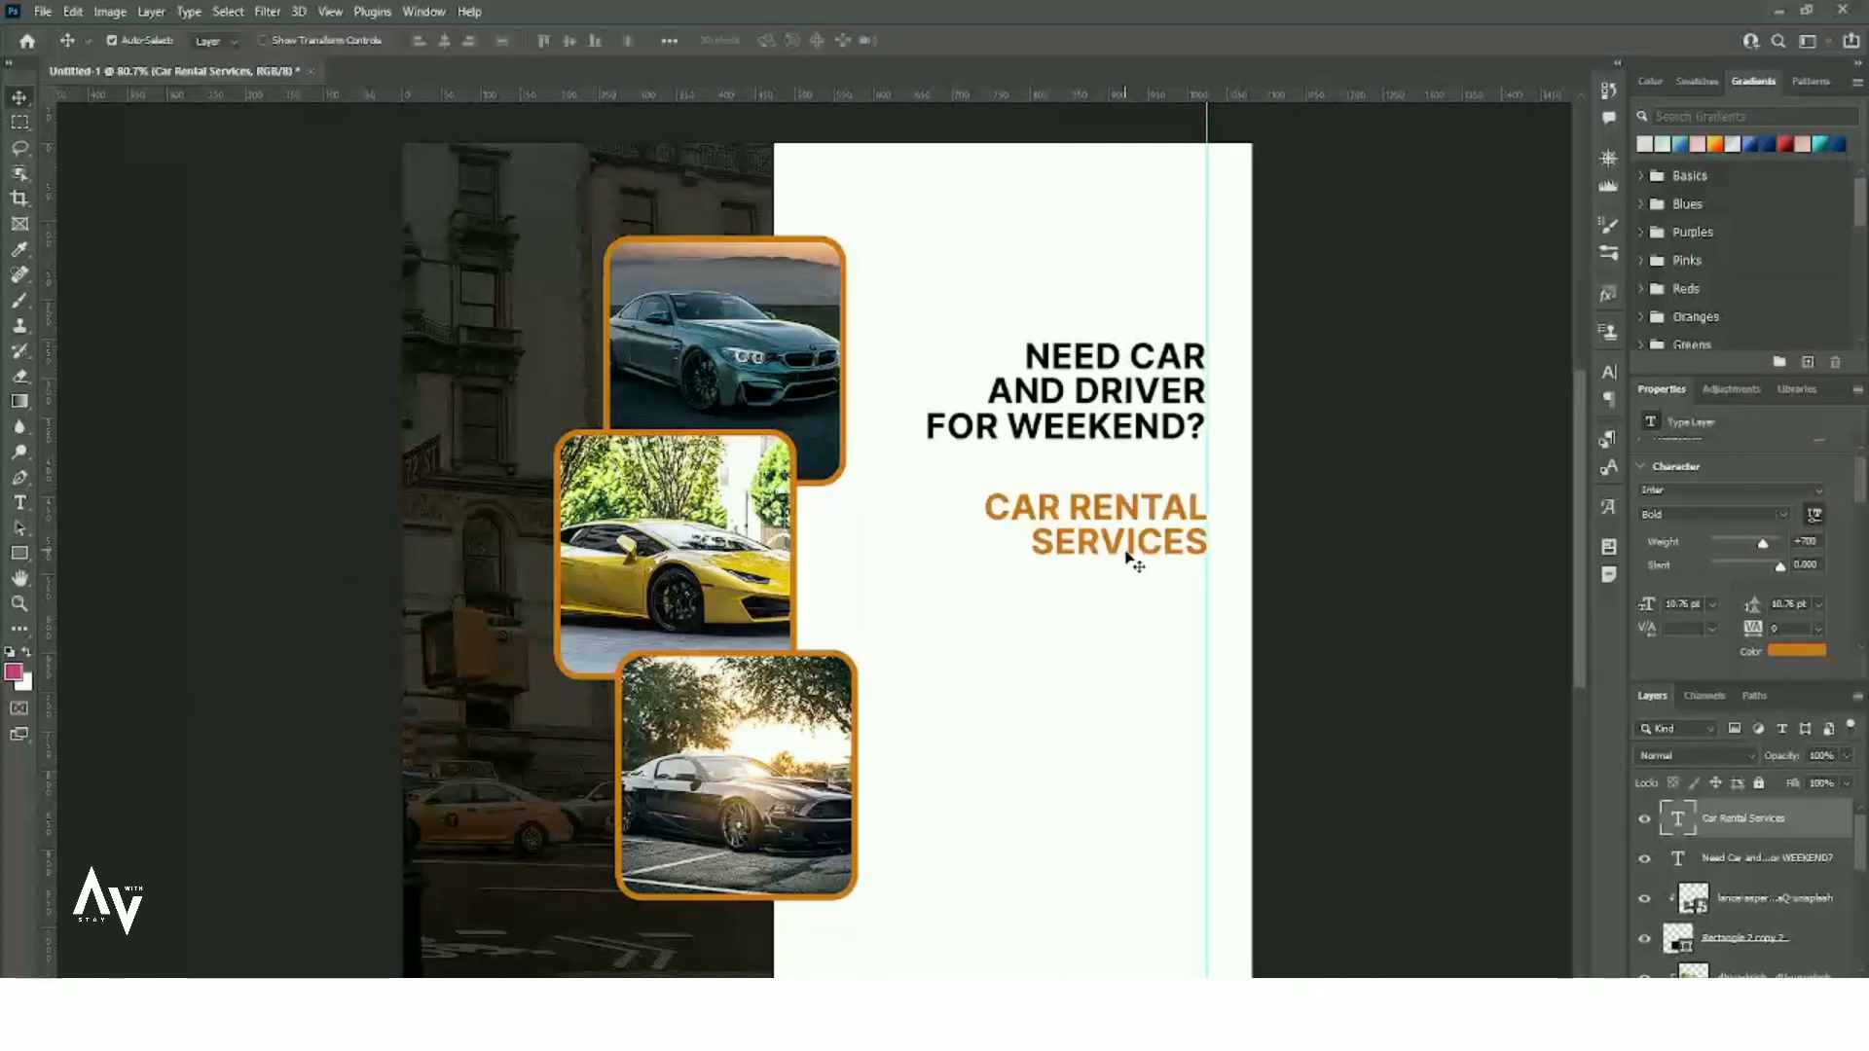
- Copy the three service lines from the text notes
key(alt+Tab)
drag(635, 923, 534, 890)
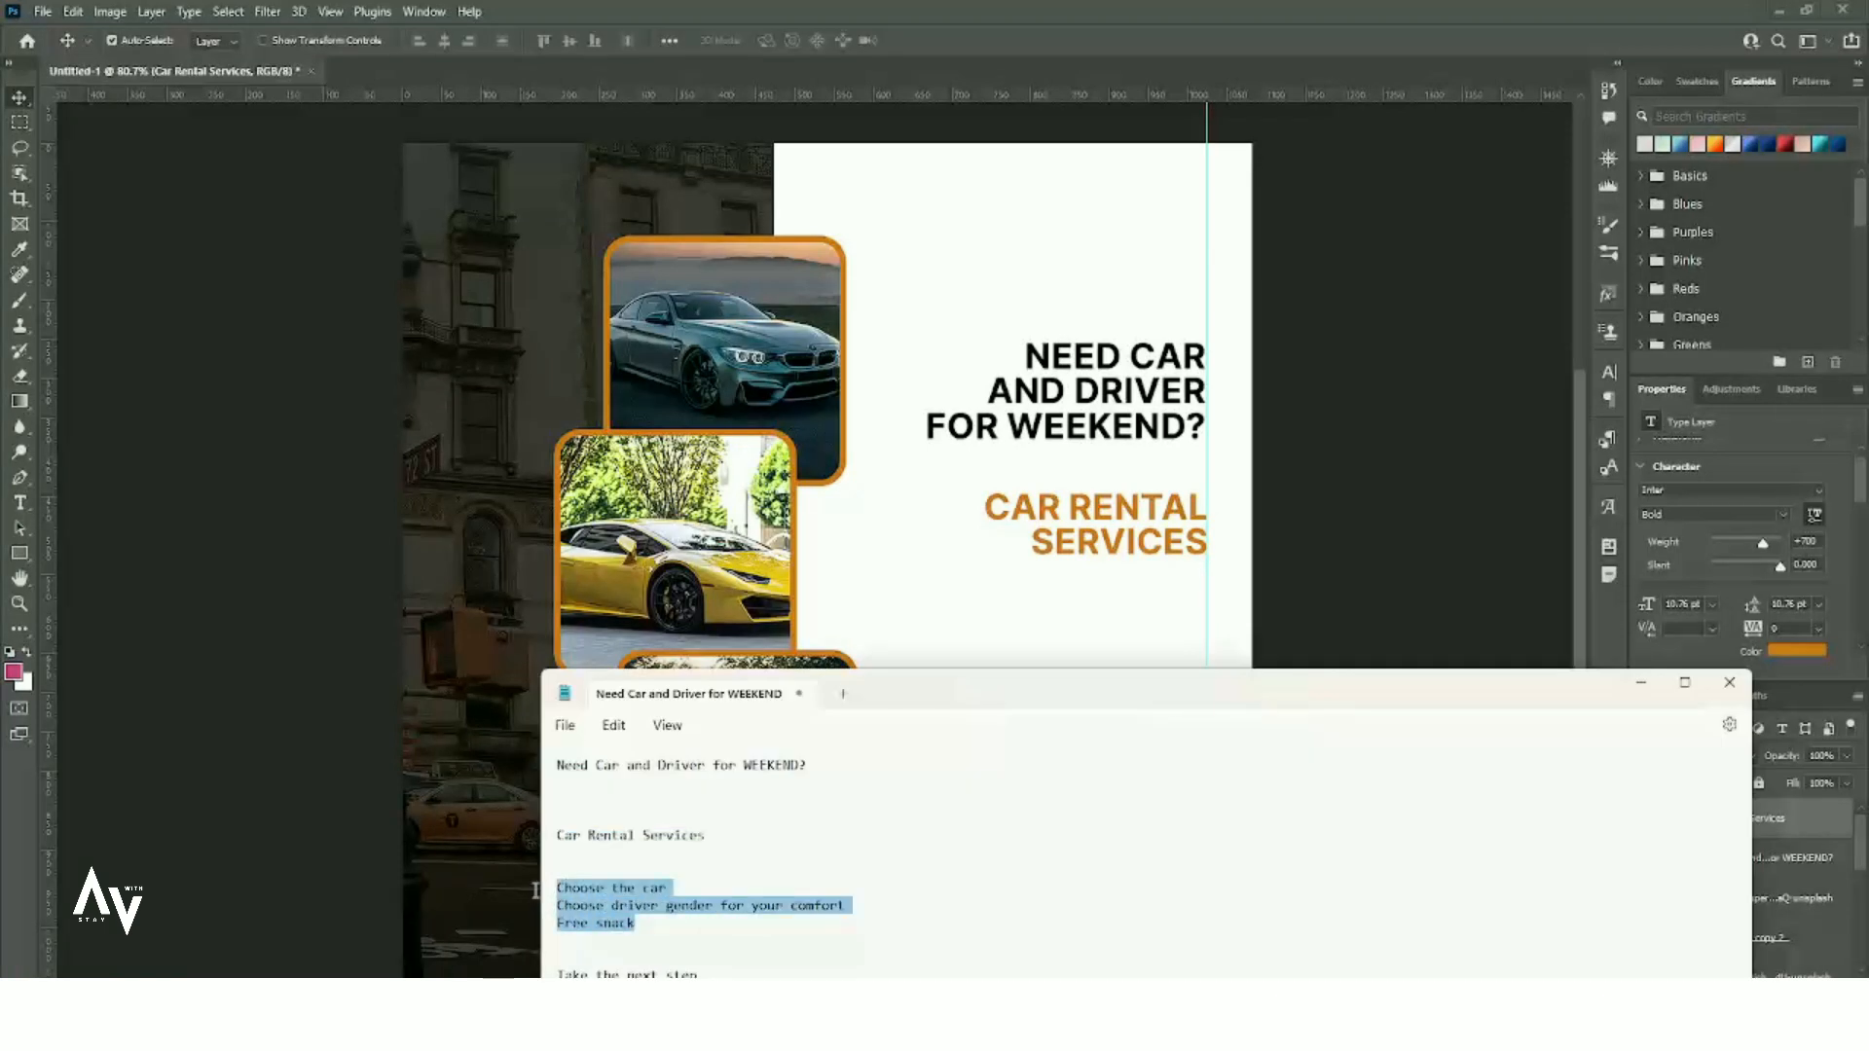
key(alt+Tab)
- Duplicate the subheading further down, set it to Regular weight, turn off All Caps and shrink it
scroll(1100, 740, up, 2)
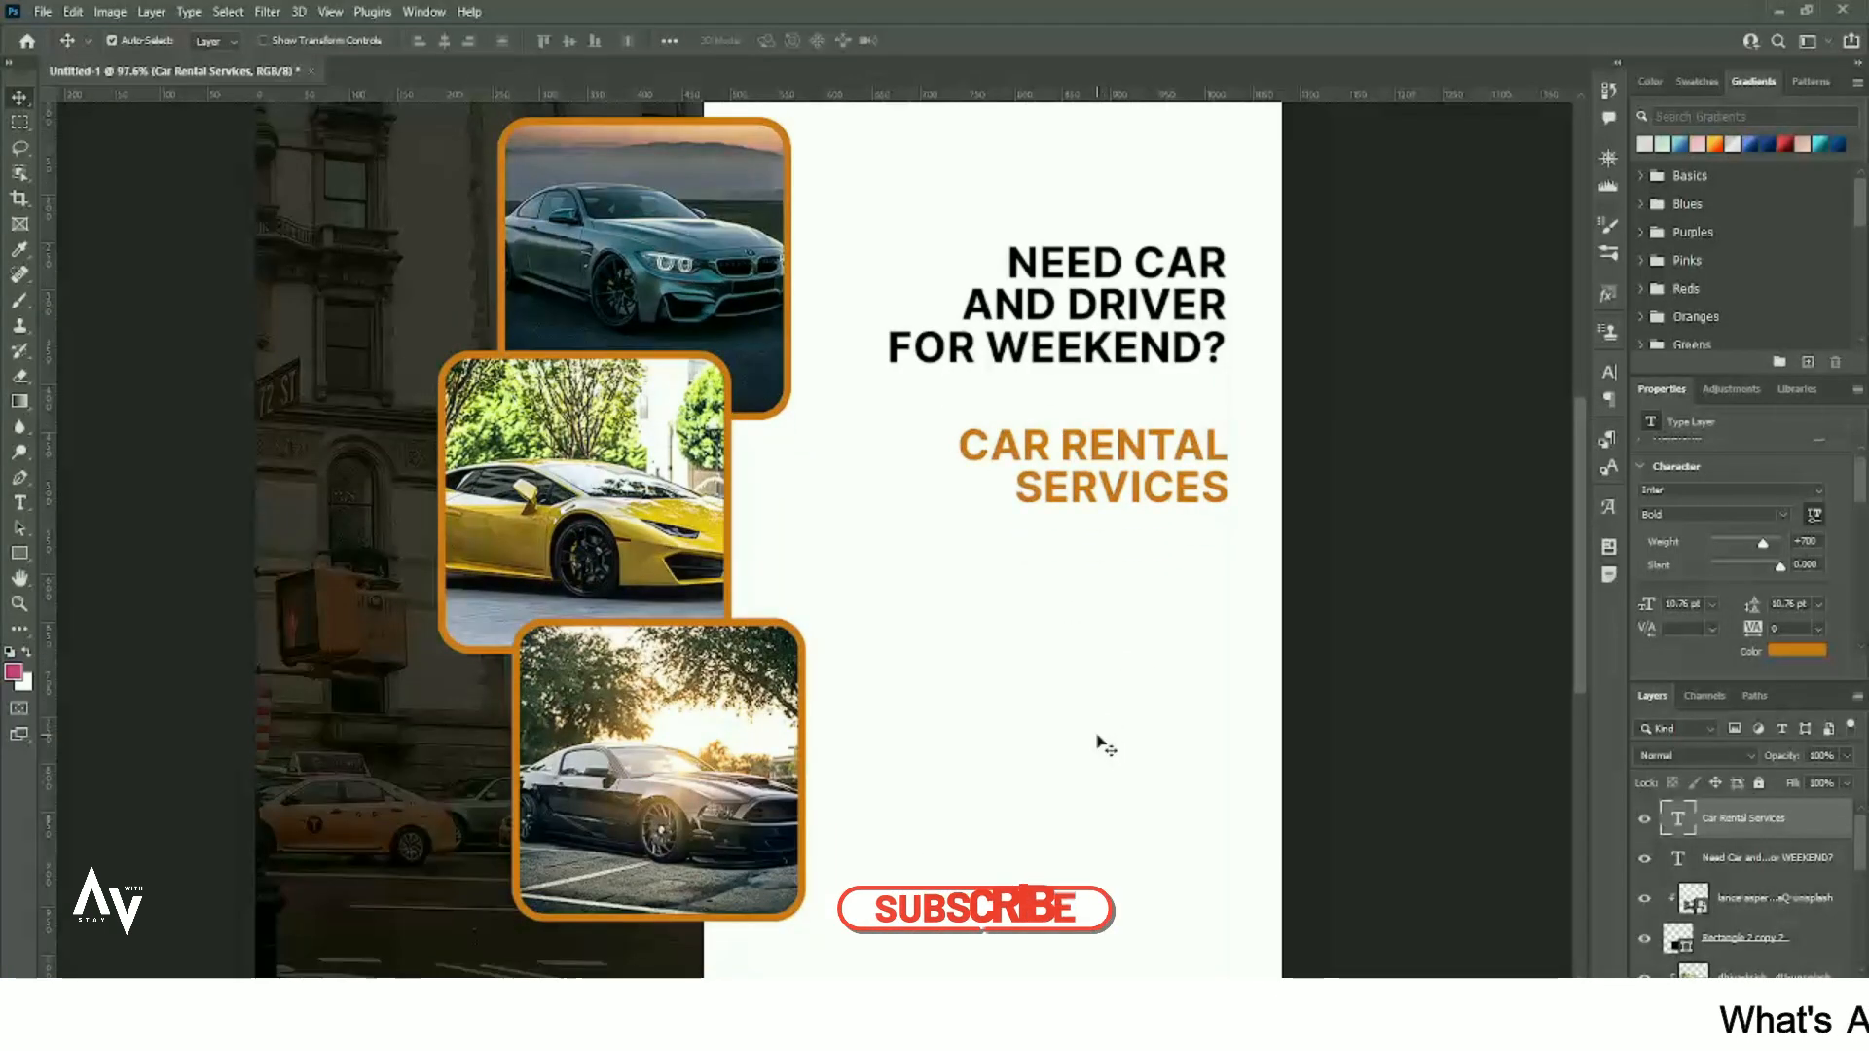
drag(1126, 470, 1120, 706)
double_click(1121, 706)
key(ctrl+a)
click(1782, 514)
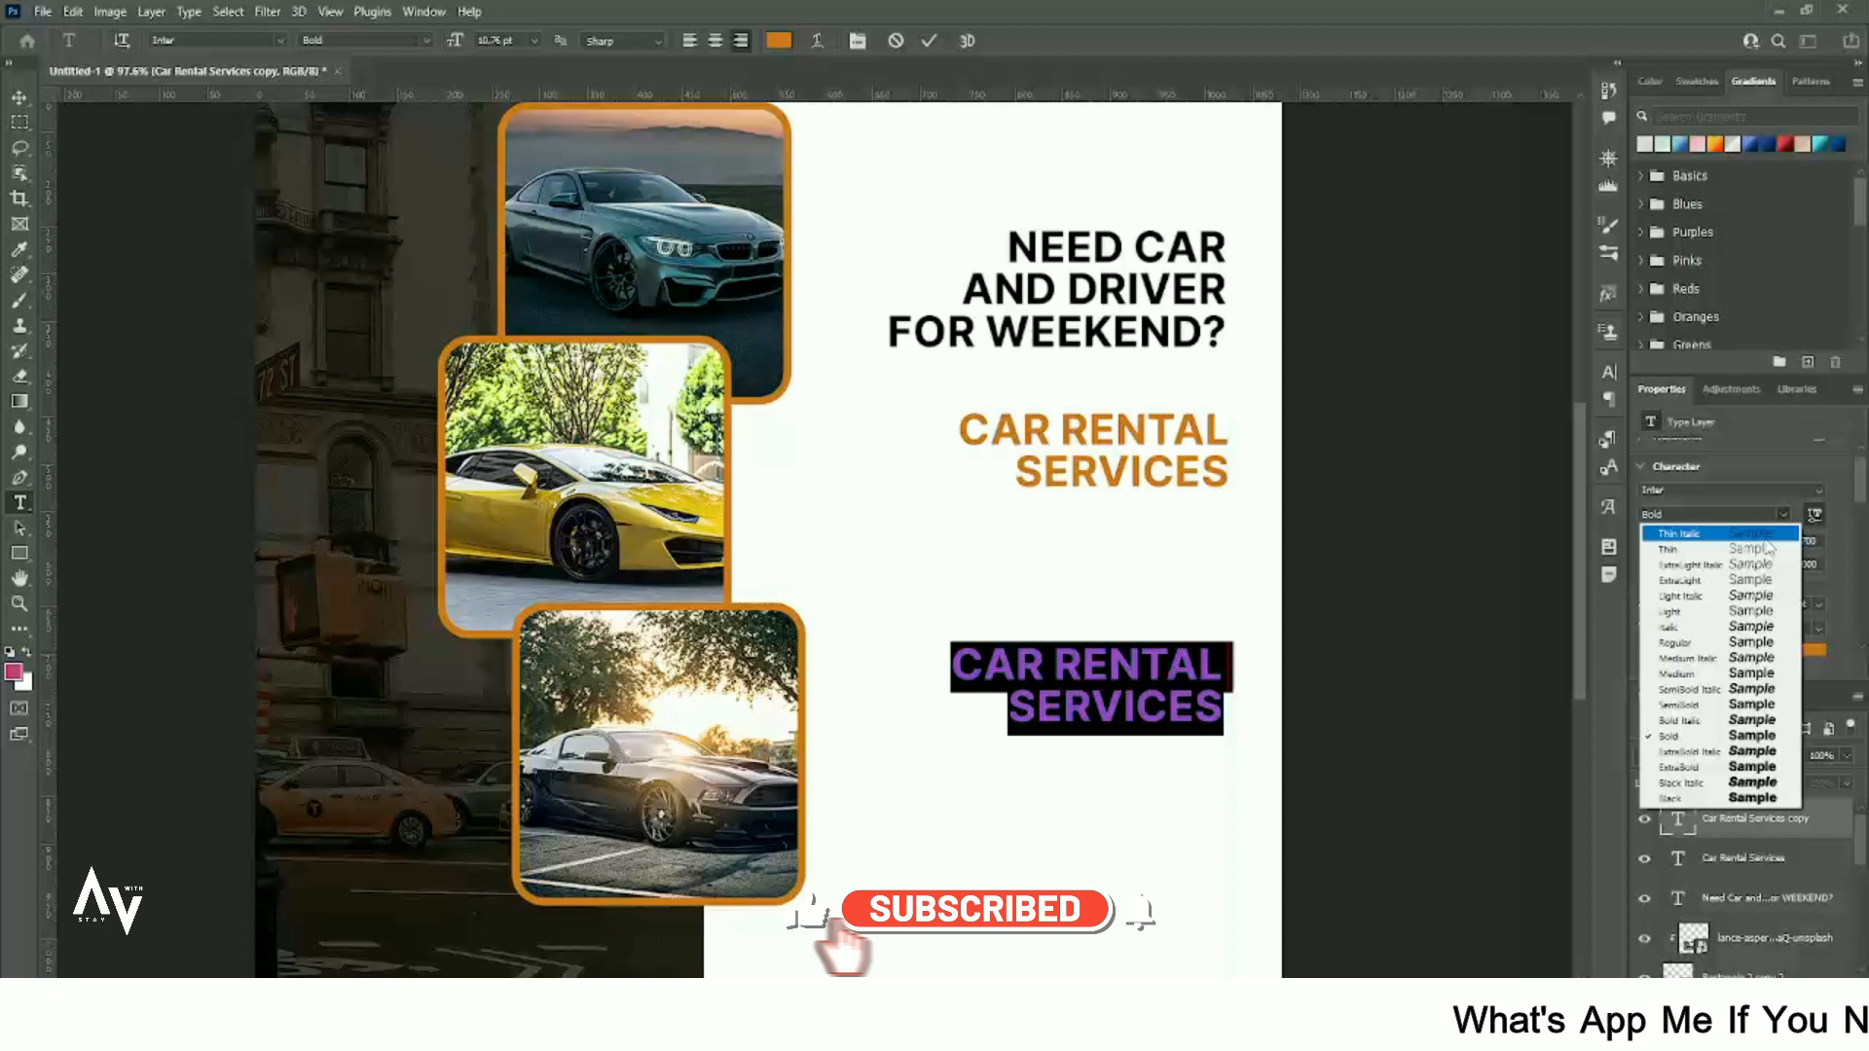
click(1752, 644)
scroll(1732, 526, down, 5)
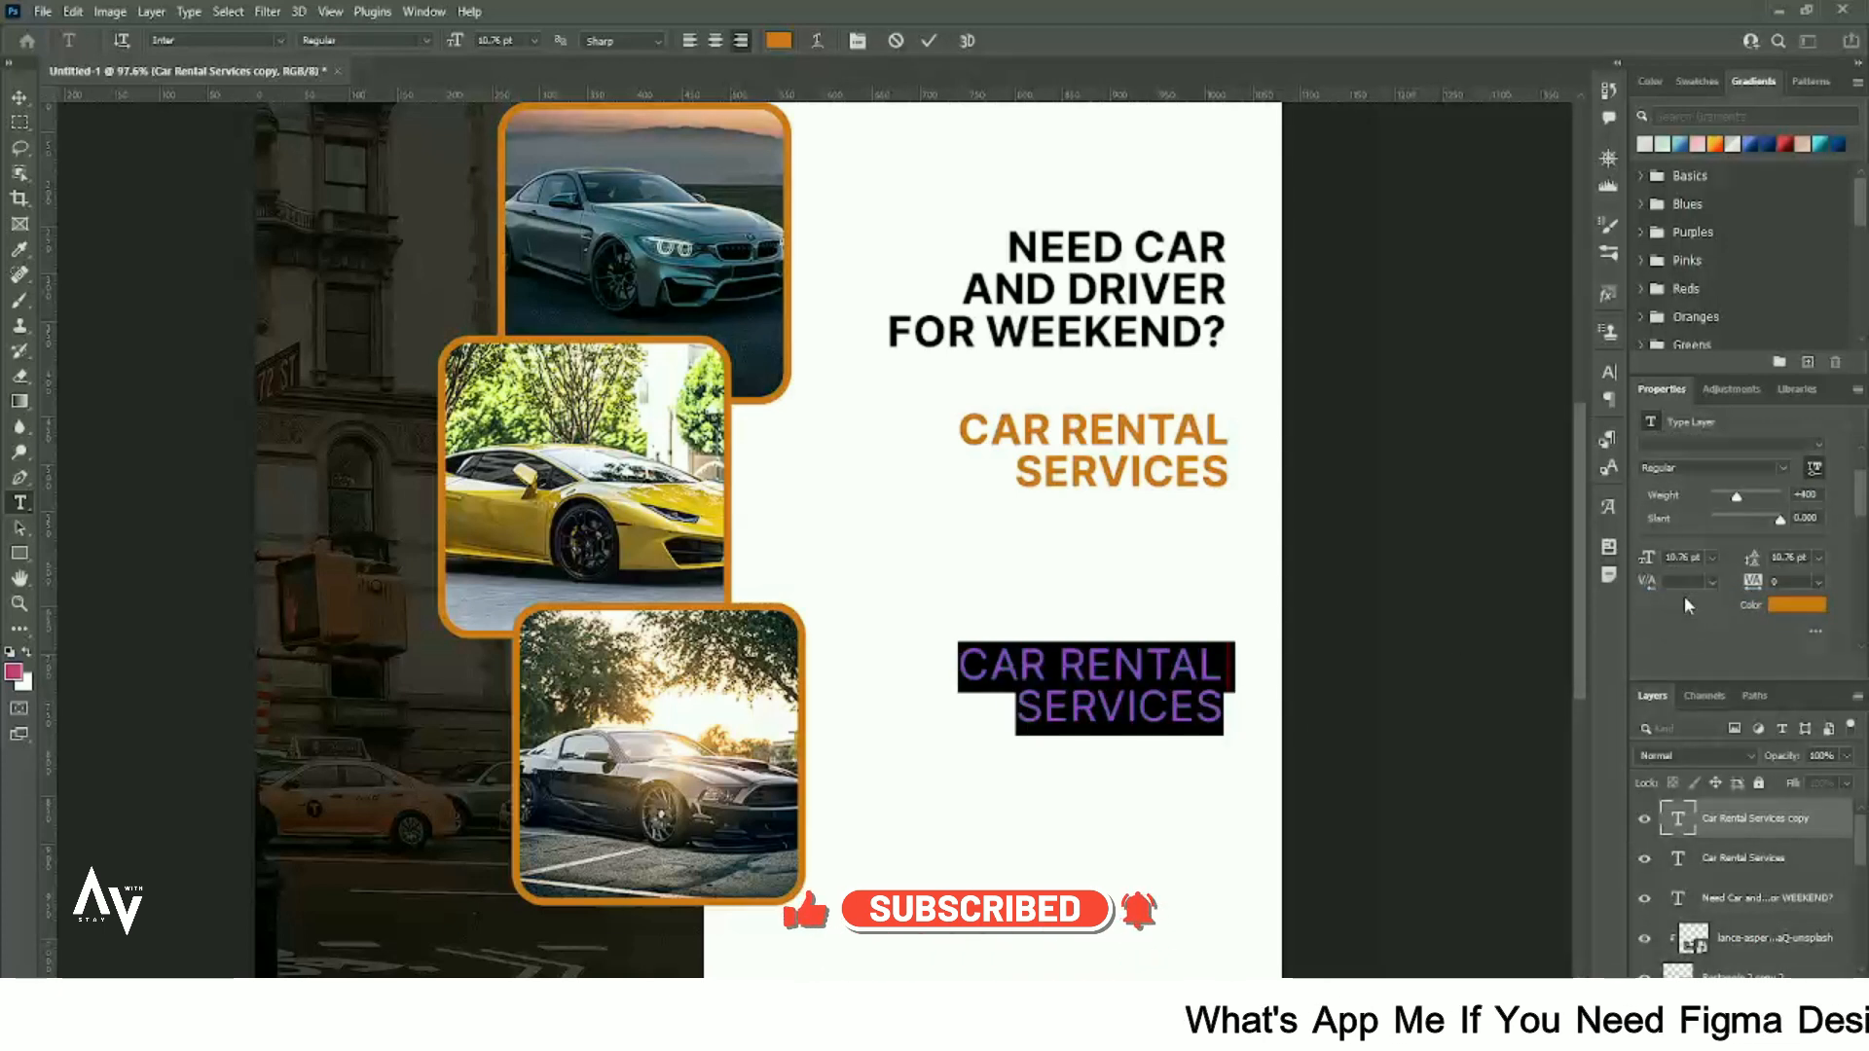
click(1649, 562)
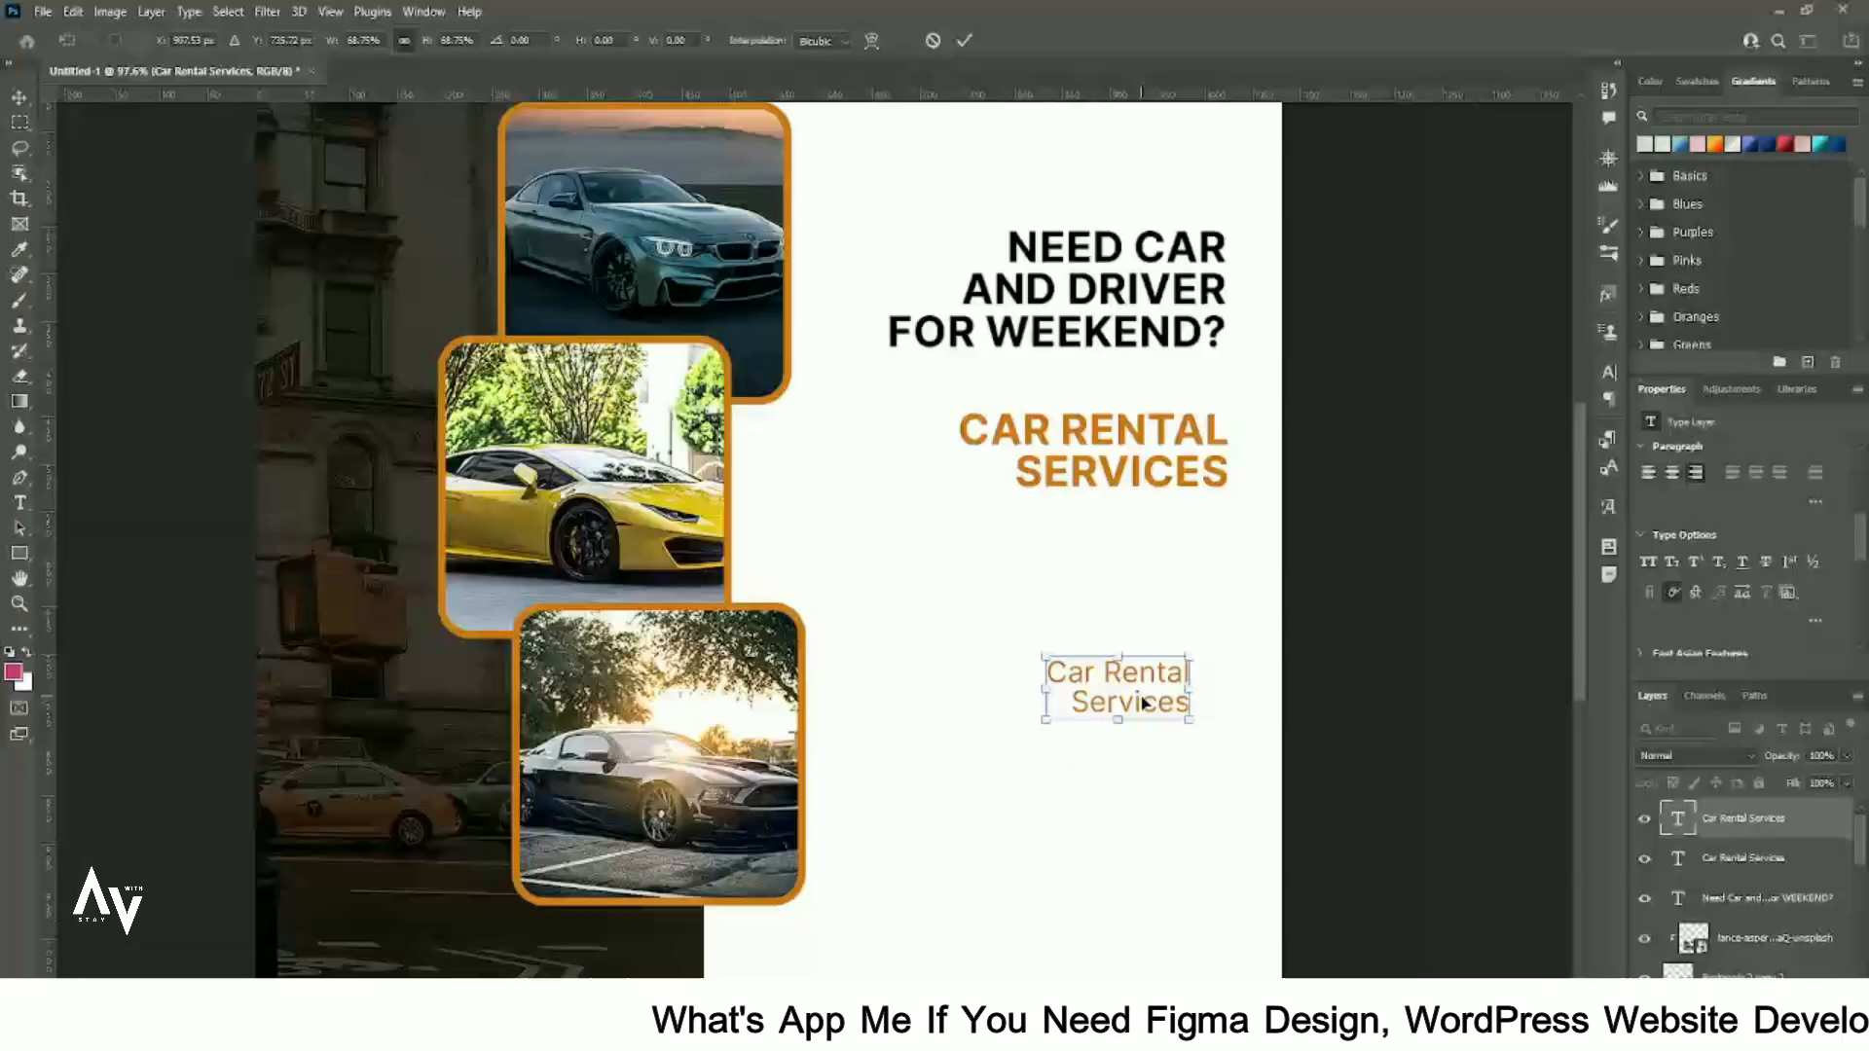
key(Return)
scroll(1701, 511, up, 3)
- Set the small copy to Medium weight and place it right-aligned under the subheading
double_click(1155, 691)
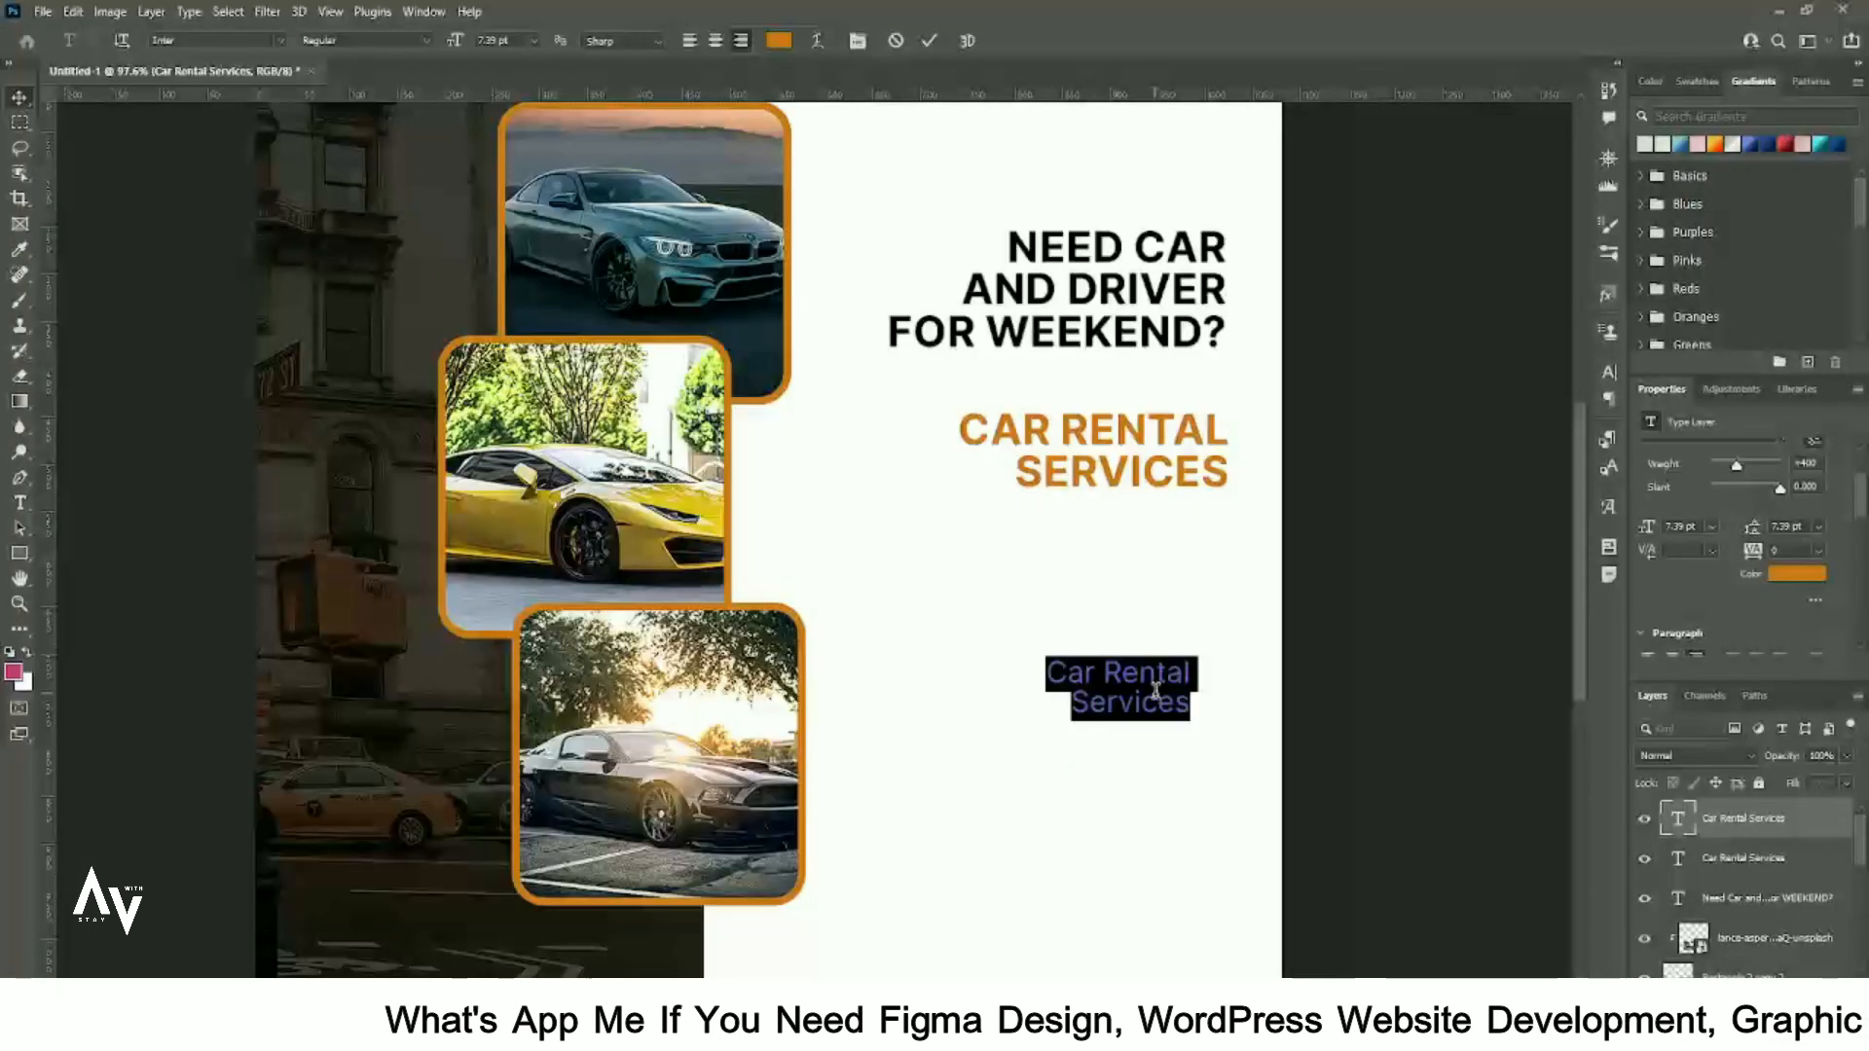
scroll(1746, 470, up, 2)
click(1782, 499)
click(1706, 643)
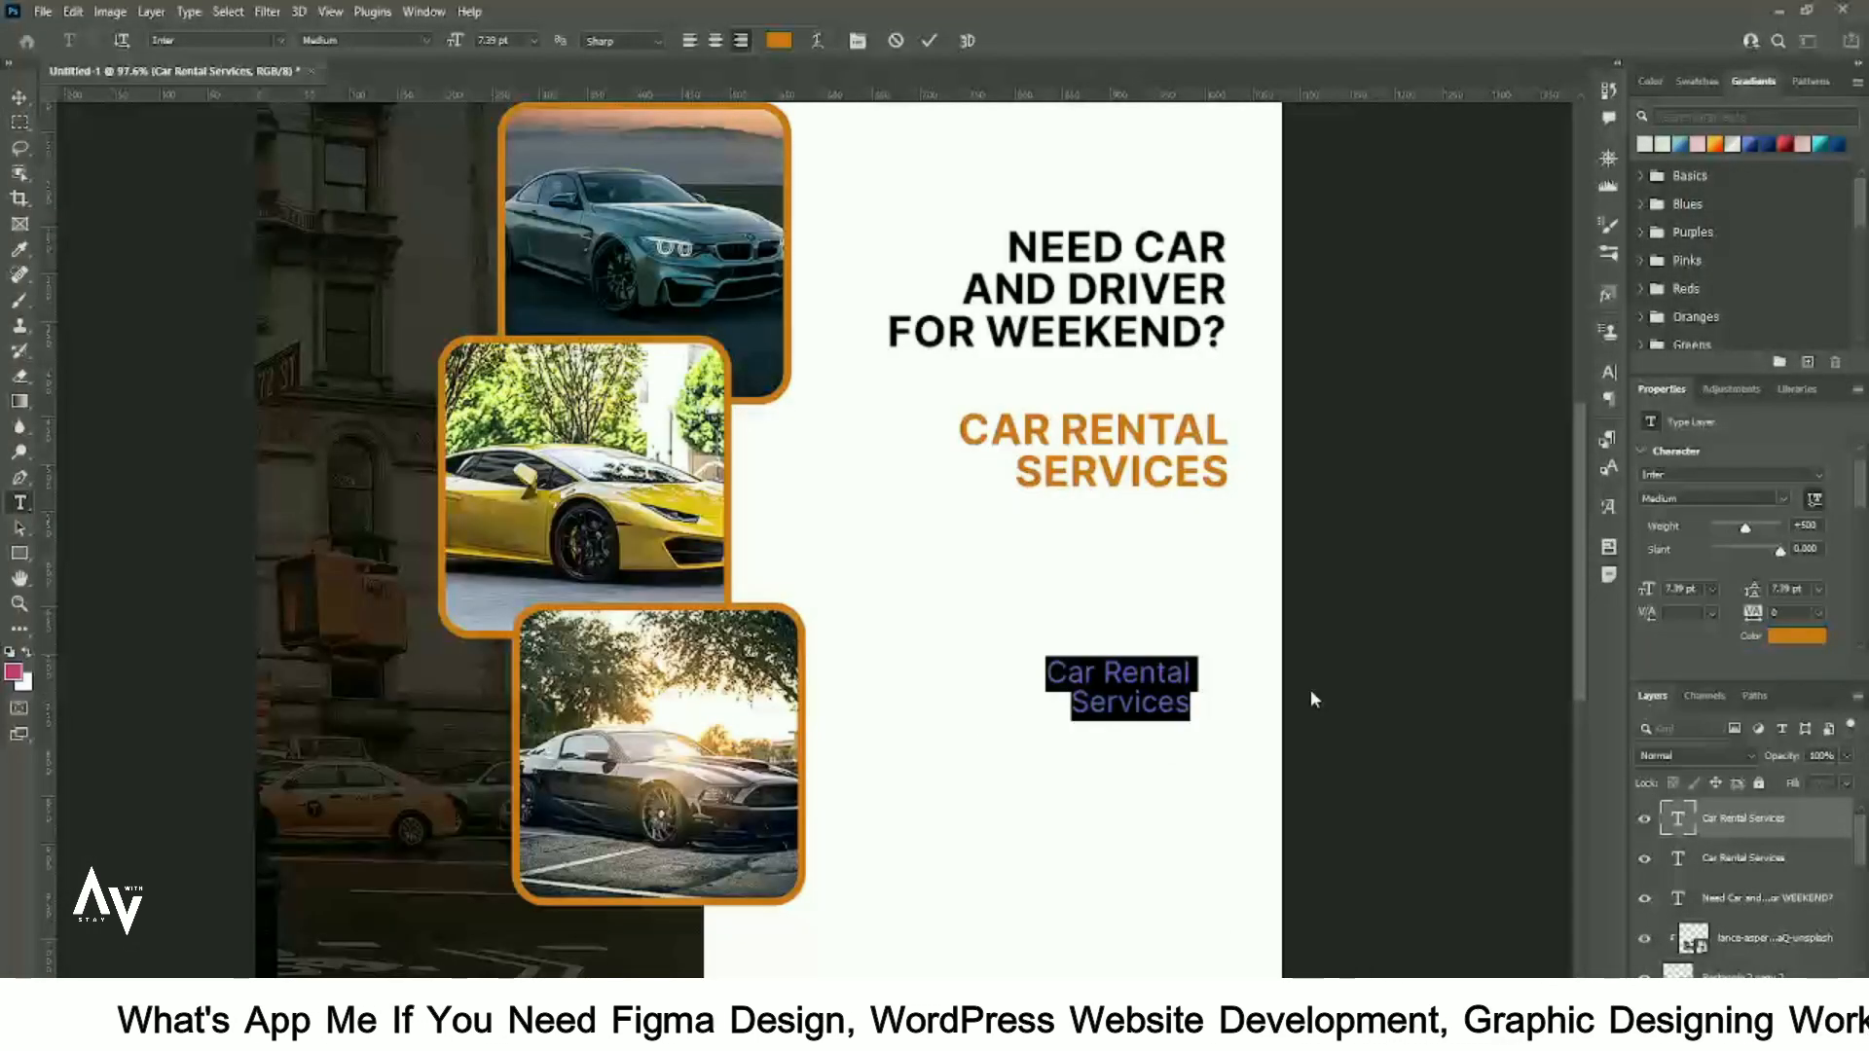
click(19, 101)
drag(1149, 710, 1161, 715)
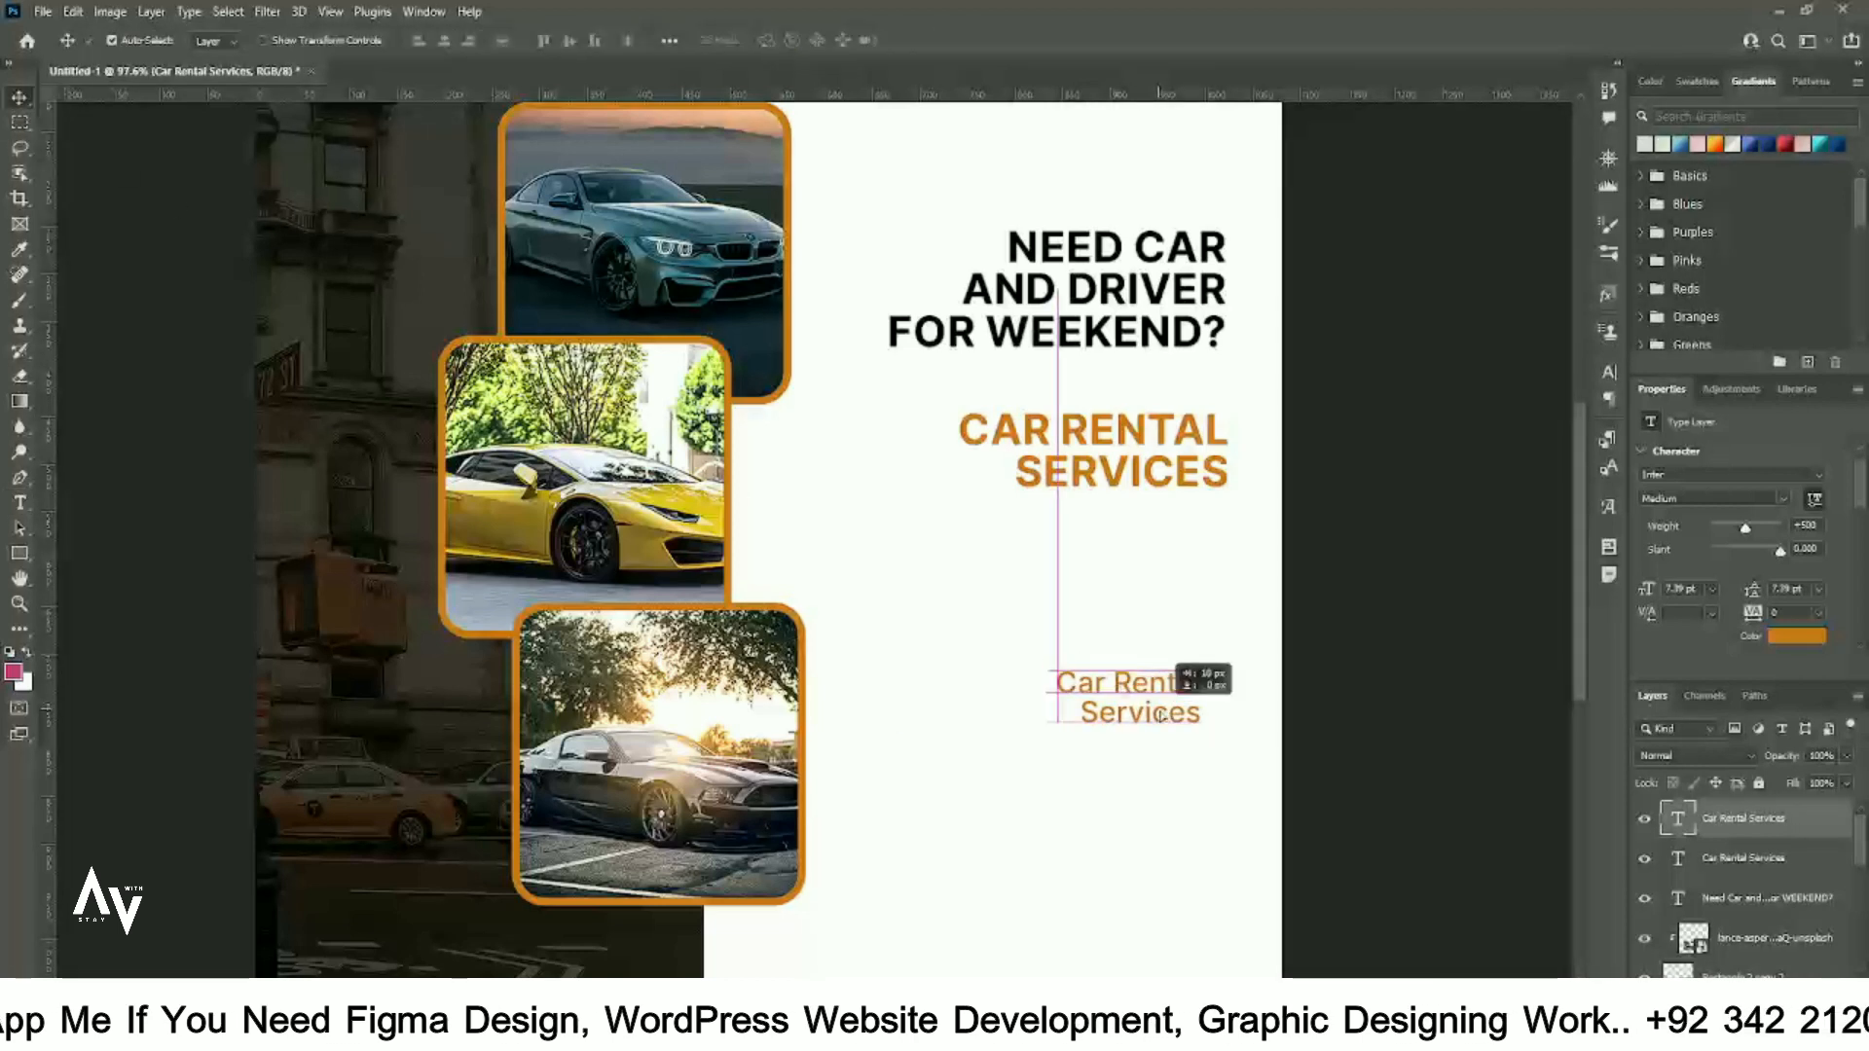
- Replace the small text with the three service lines, splitting 'Choose driver gender' from 'for your comfort'
key(alt+Tab)
drag(659, 920, 529, 891)
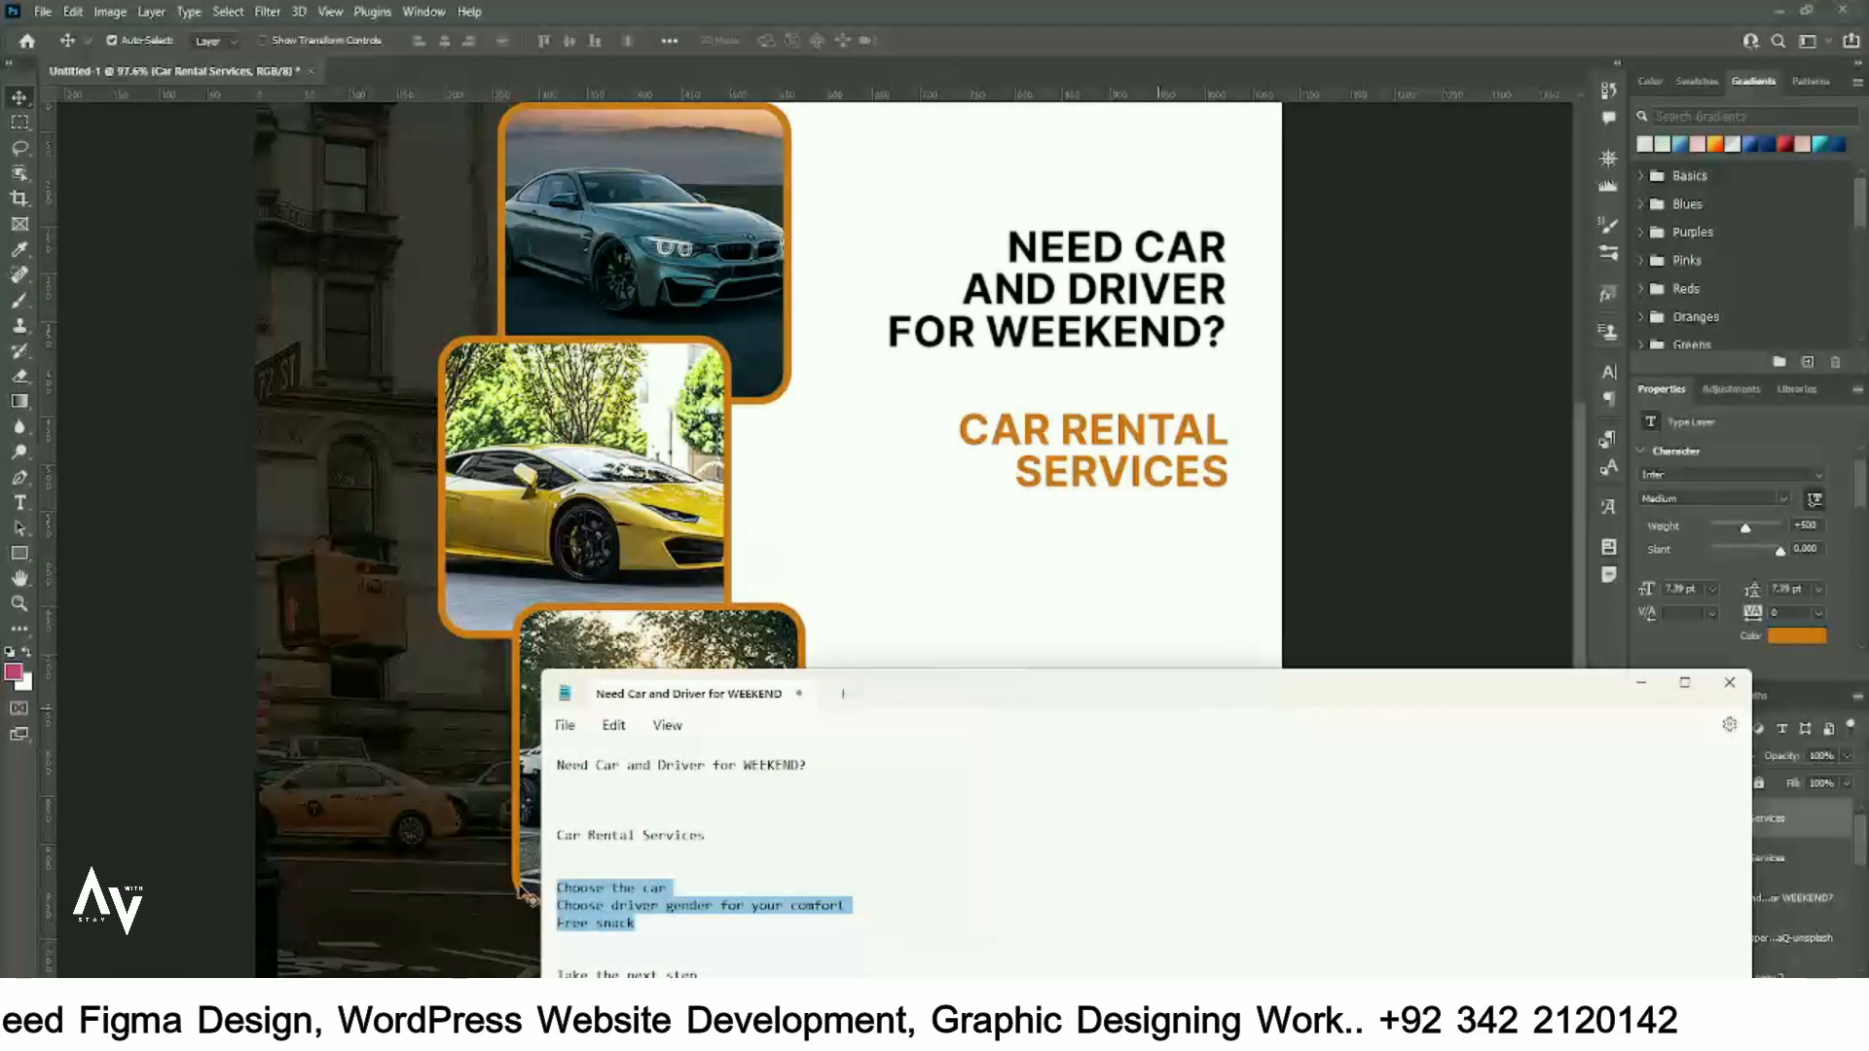
key(alt+Tab)
double_click(1192, 713)
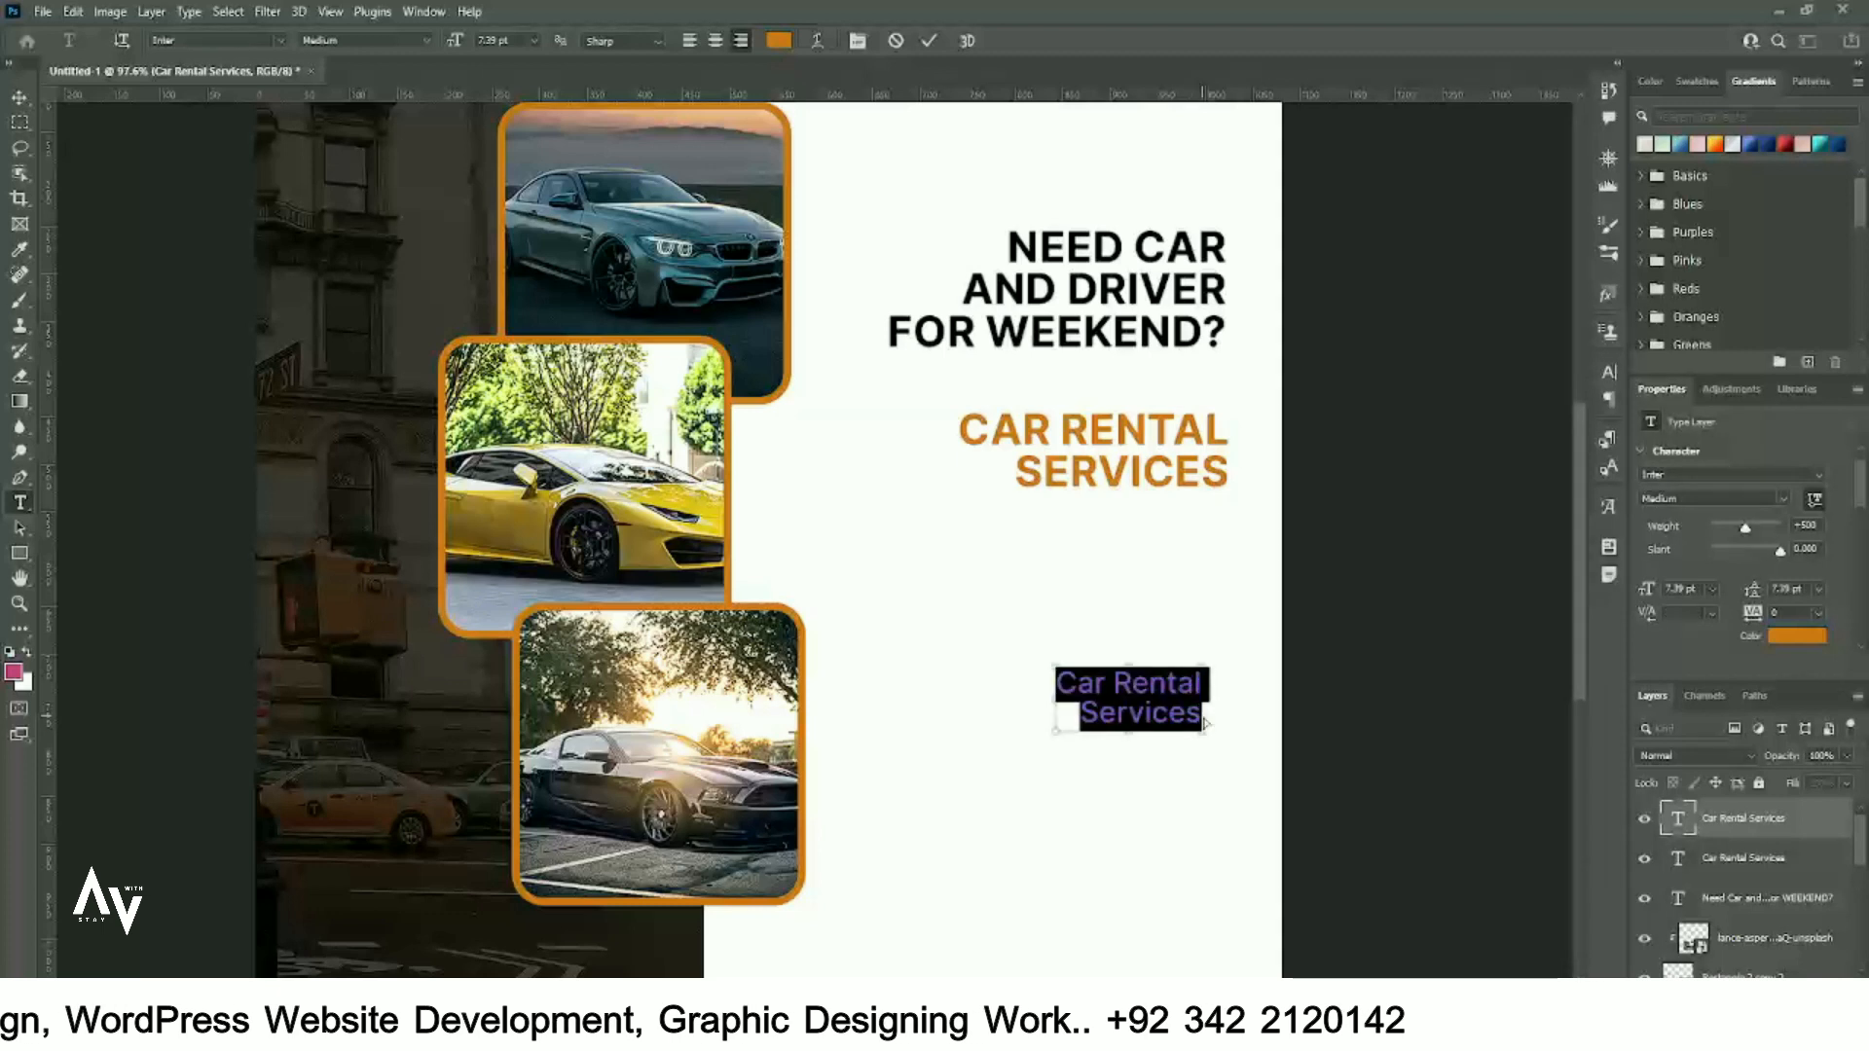
key(ctrl+v)
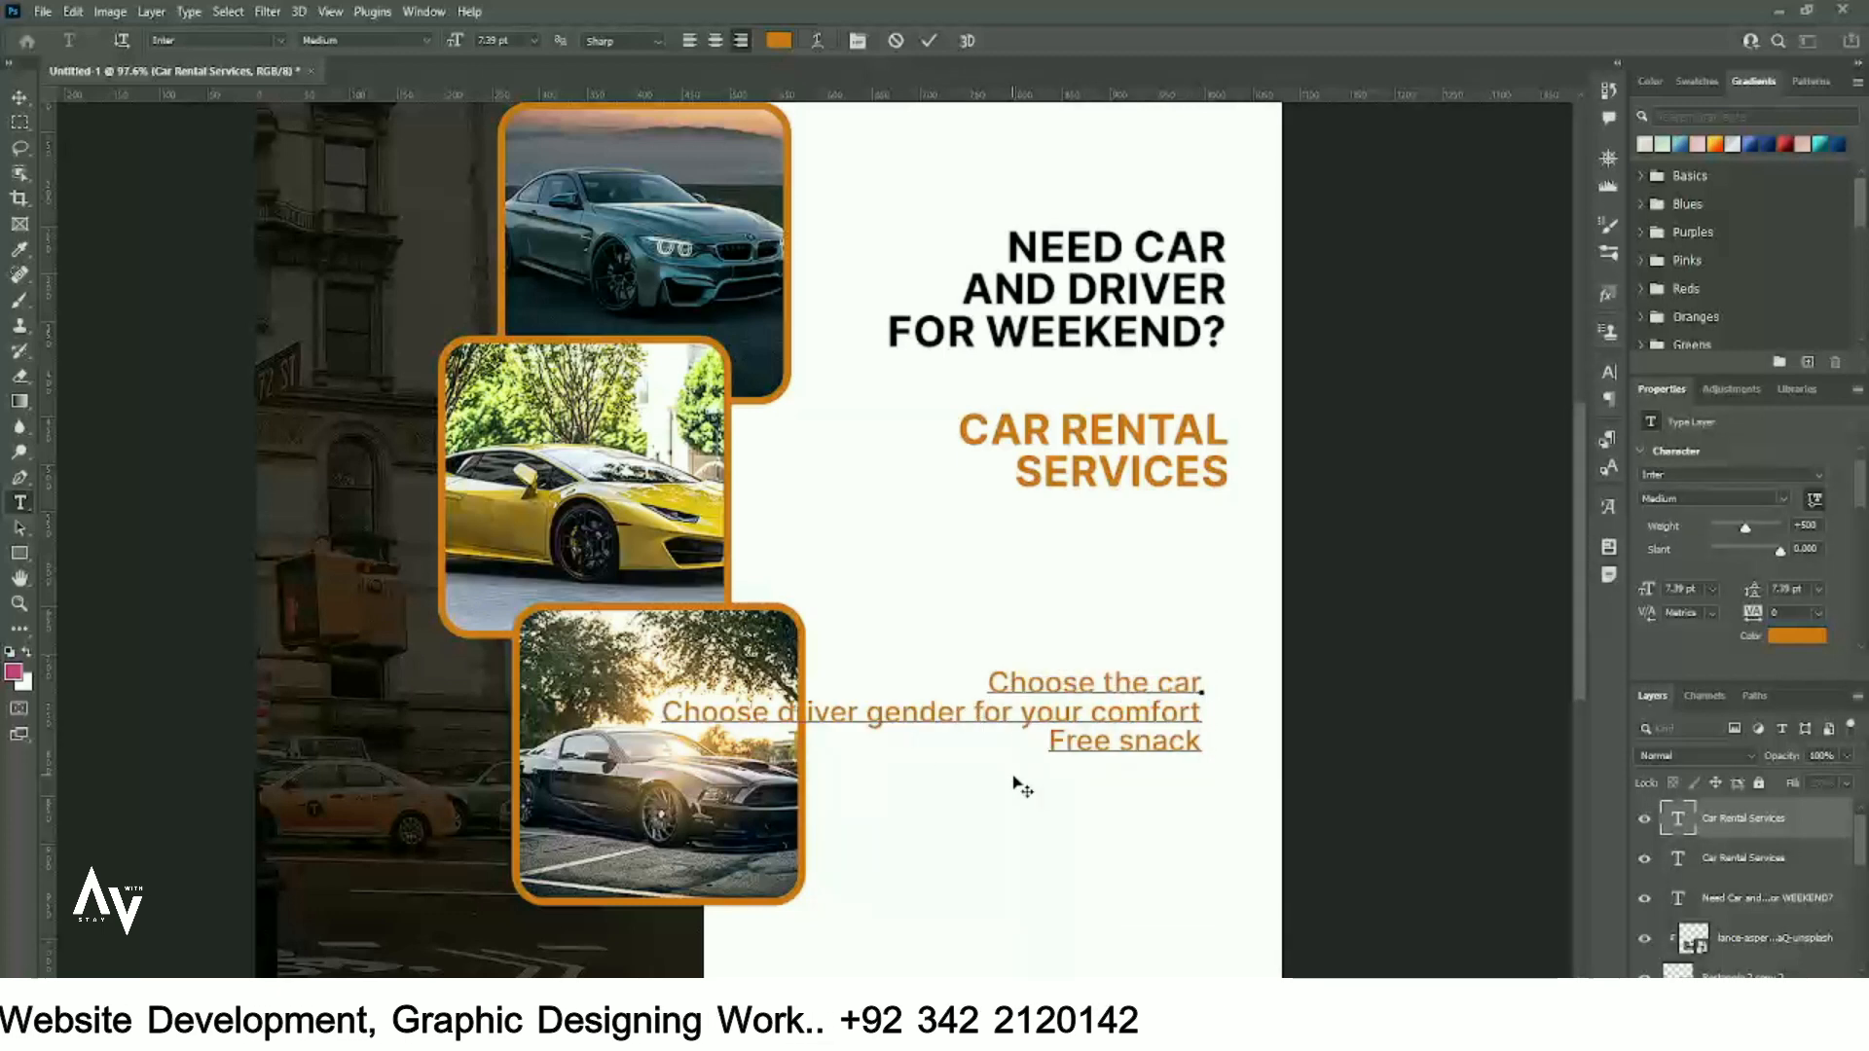
key(Return)
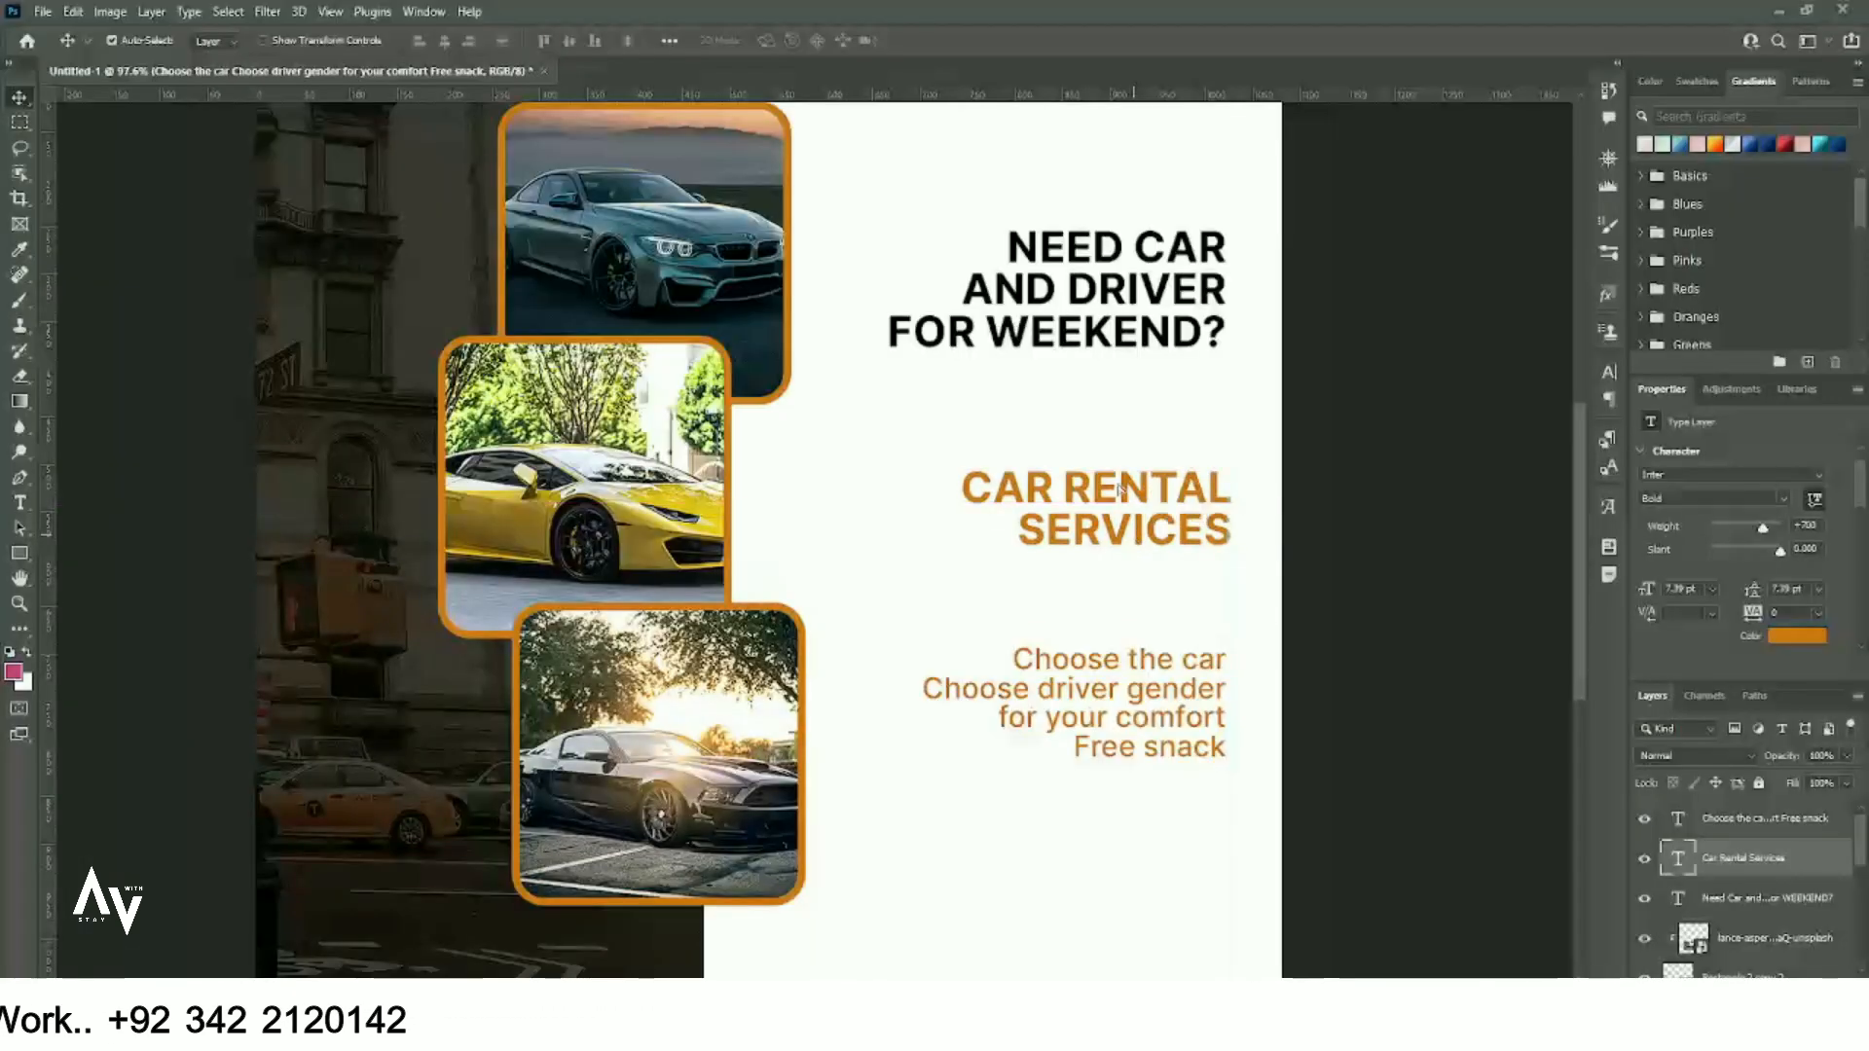
- Move the headline slightly lower and make the service list SemiBold
drag(1120, 360, 1105, 367)
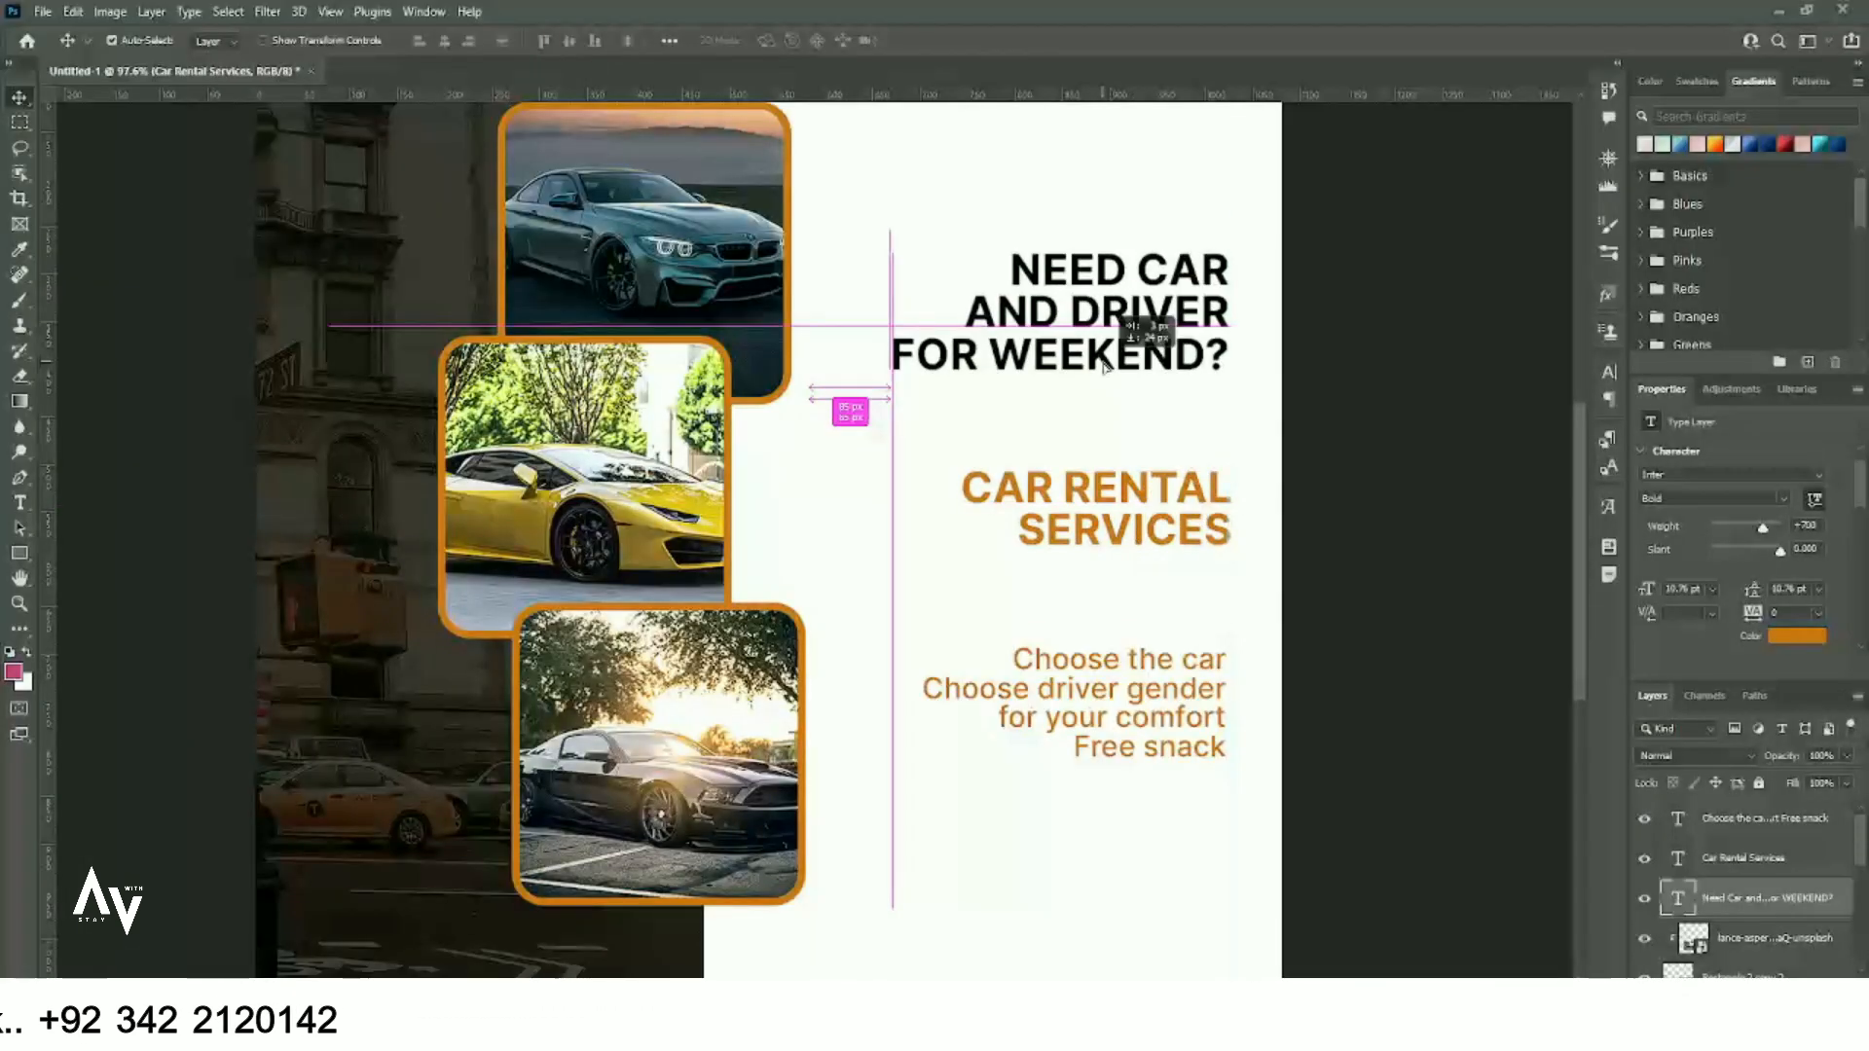
drag(1139, 479, 1137, 482)
double_click(1150, 718)
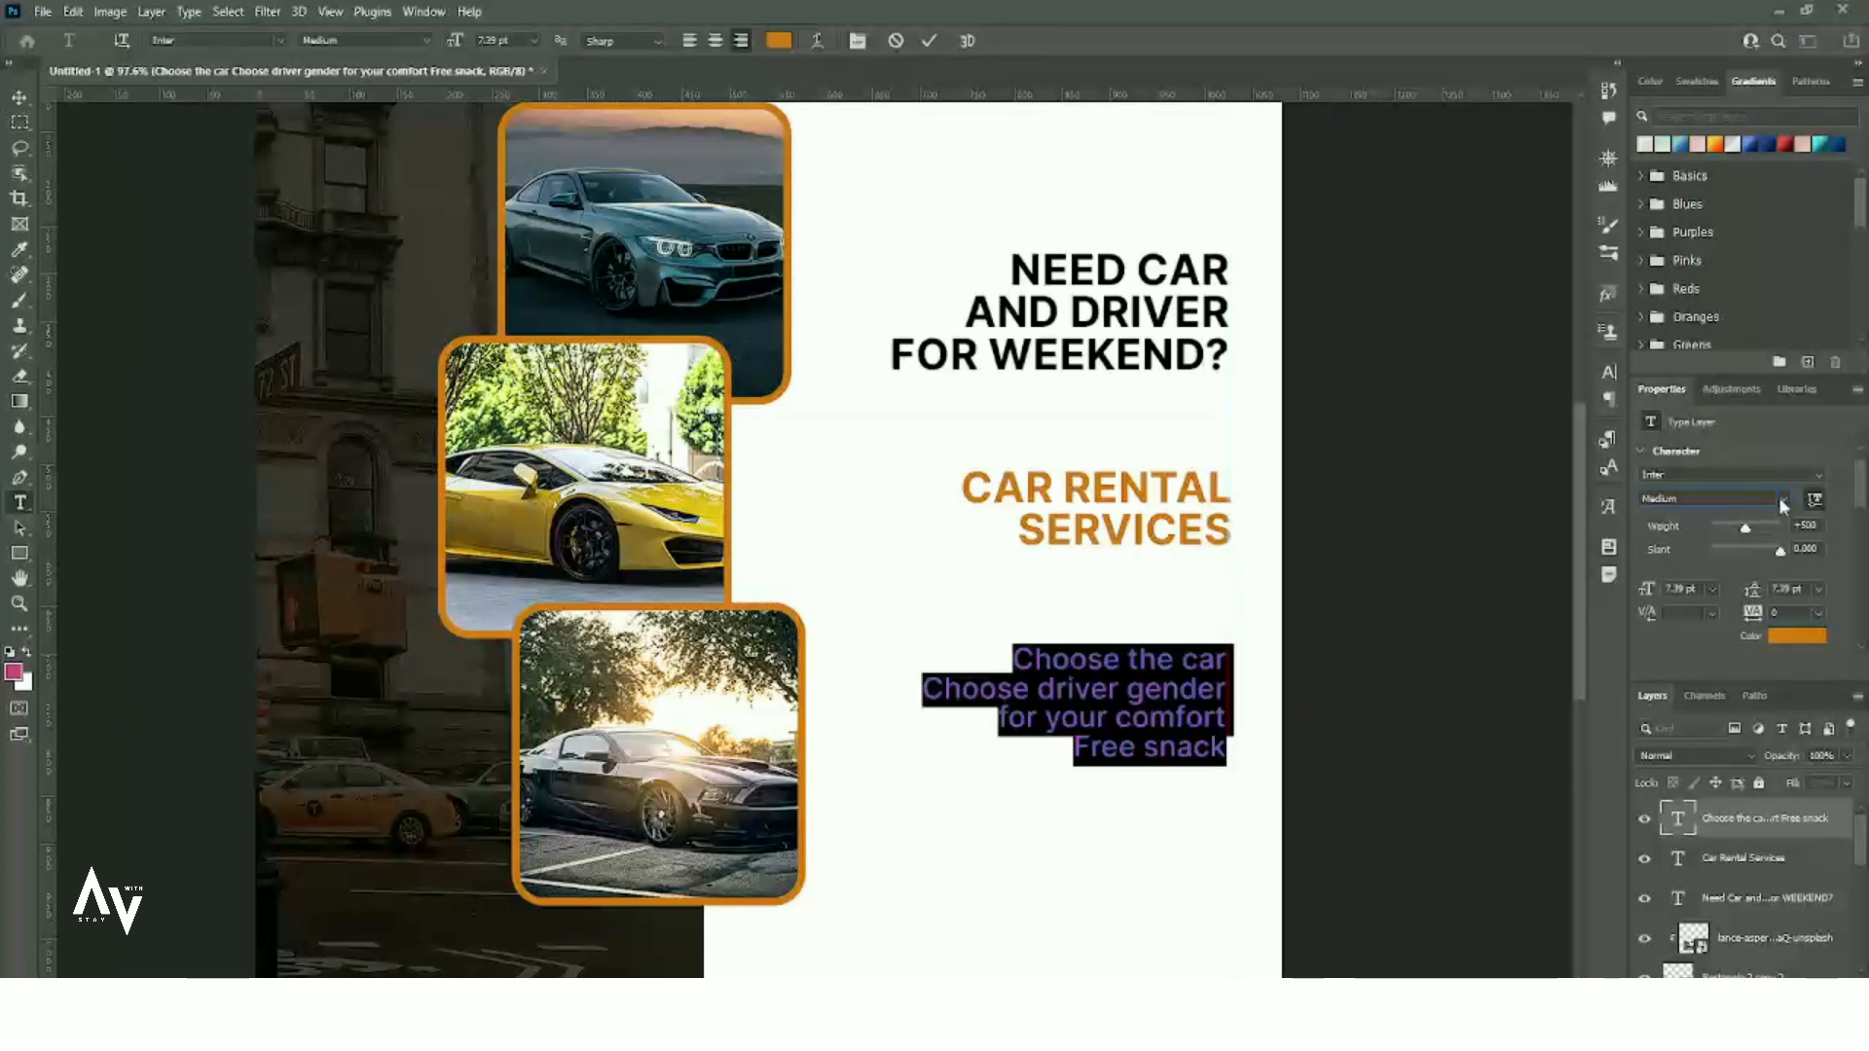
click(1781, 499)
click(1732, 689)
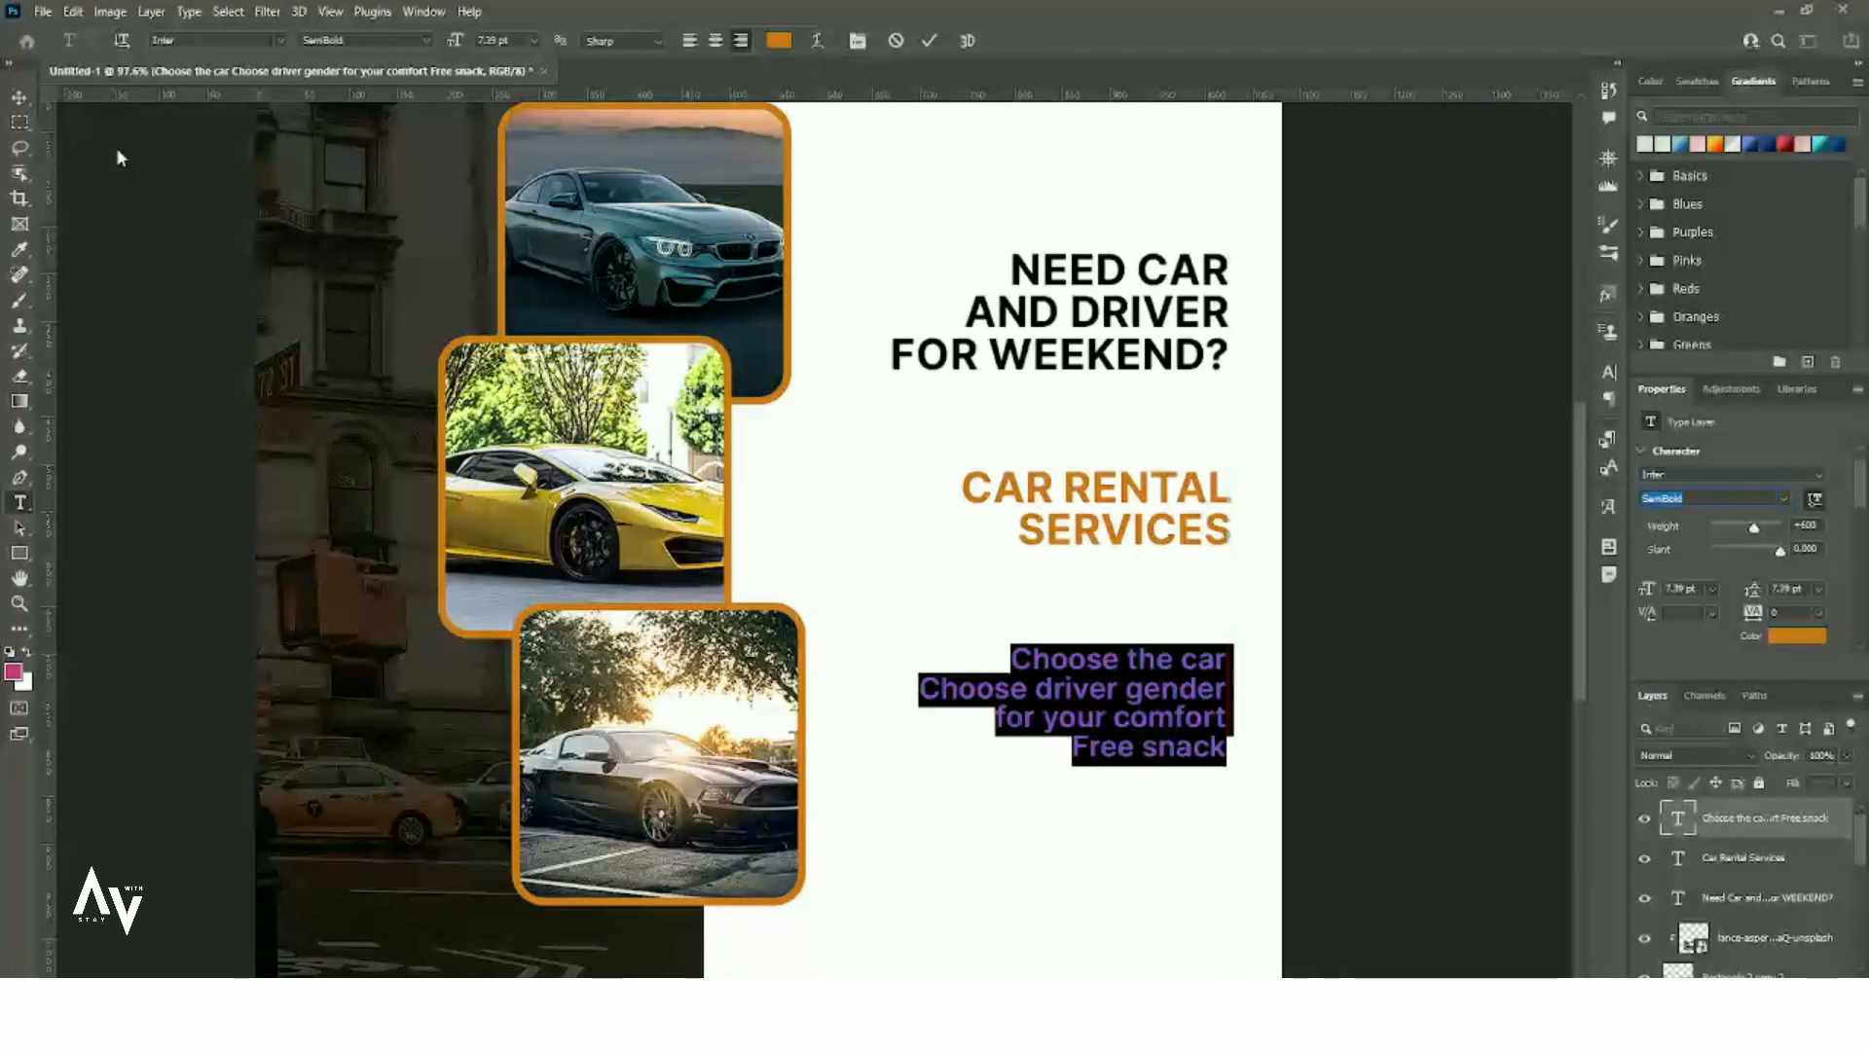
click(17, 105)
- Colour the service list text black
double_click(1092, 690)
click(1796, 636)
drag(983, 779, 835, 897)
click(1302, 635)
click(19, 98)
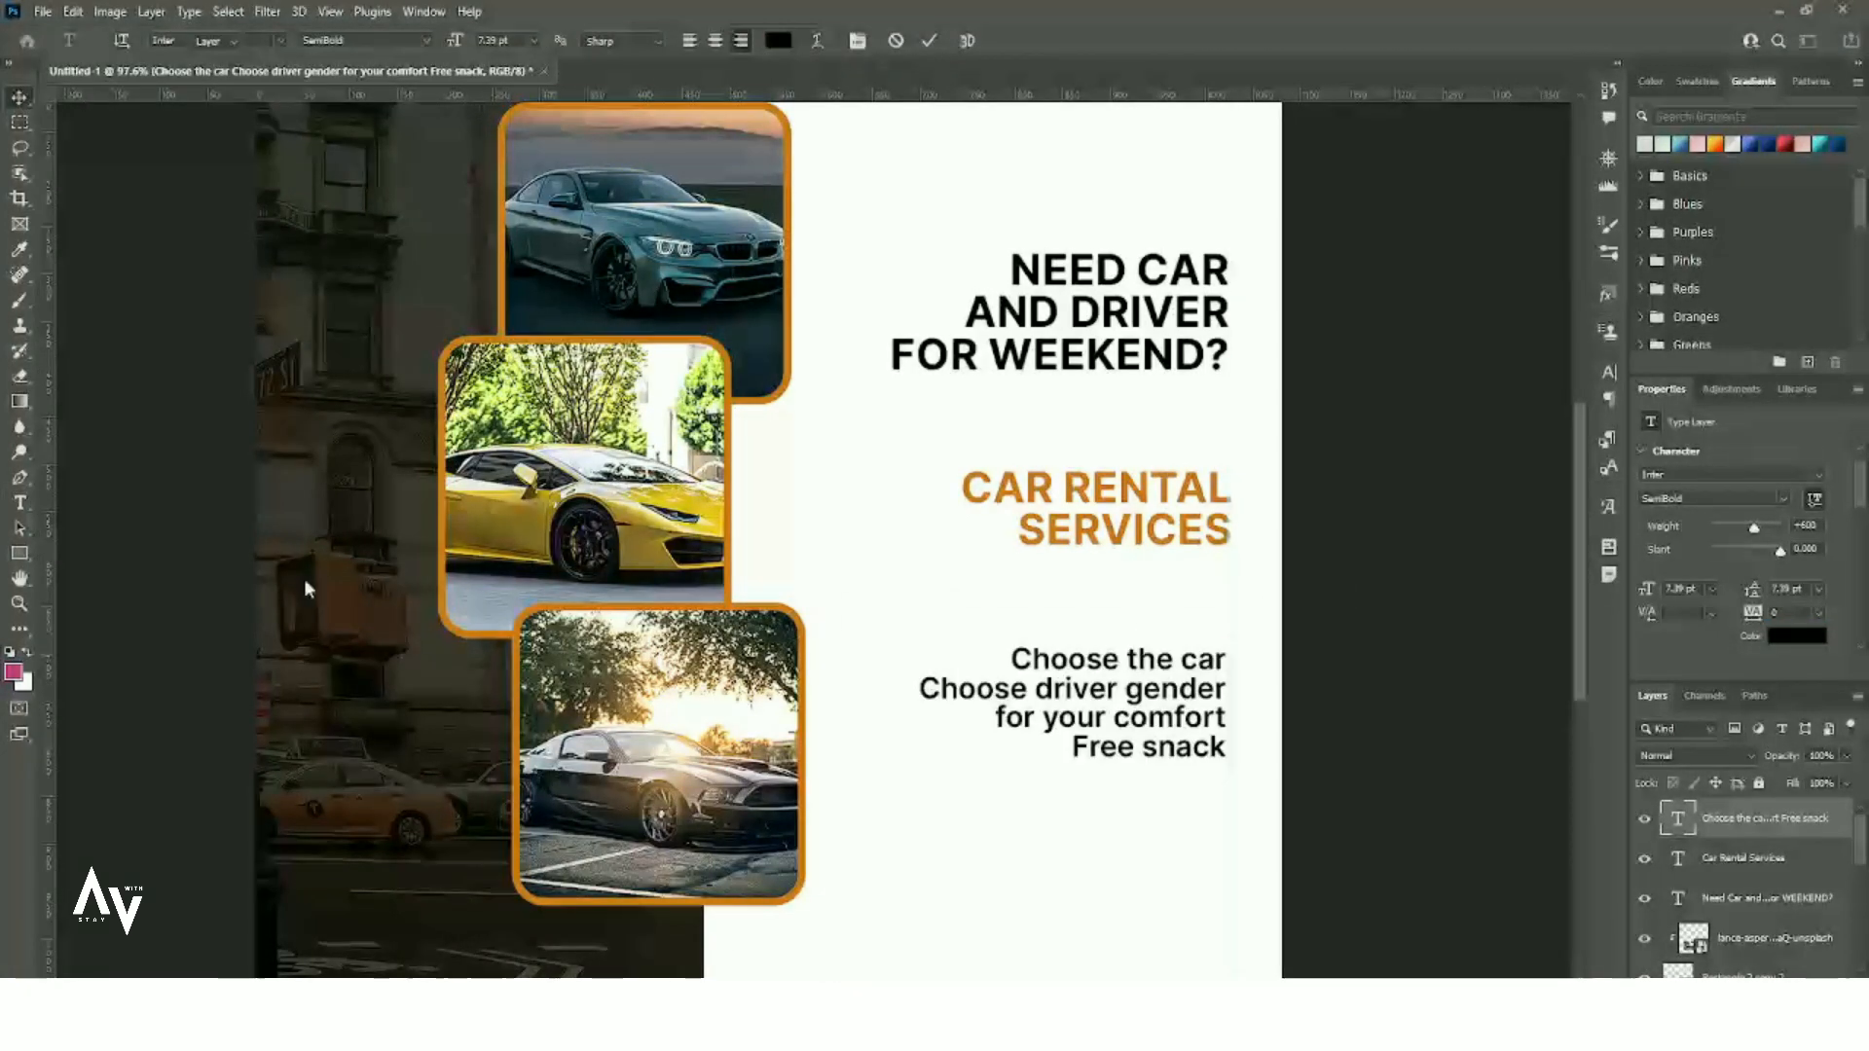
scroll(1103, 699, down, 1)
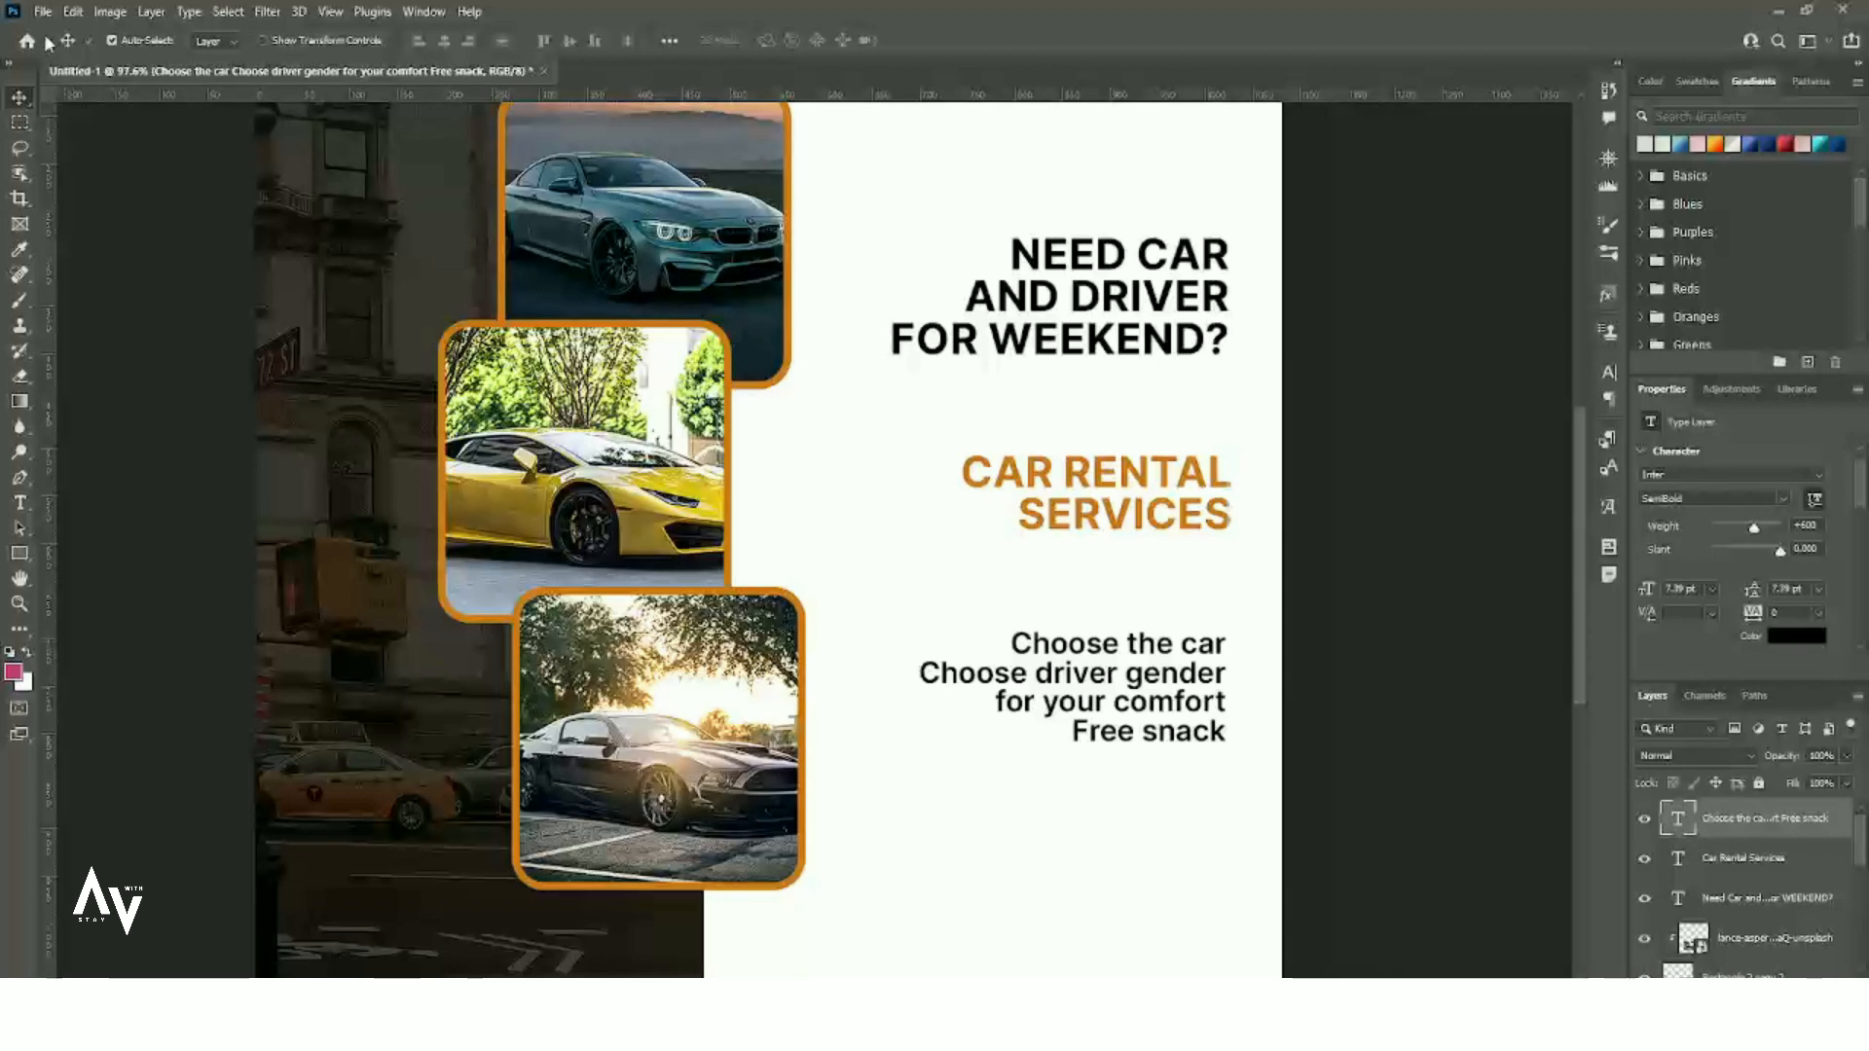
- Switch to the Custom Shape Tool and expand All Legacy Default Shapes in the shape library
click(18, 556)
click(119, 646)
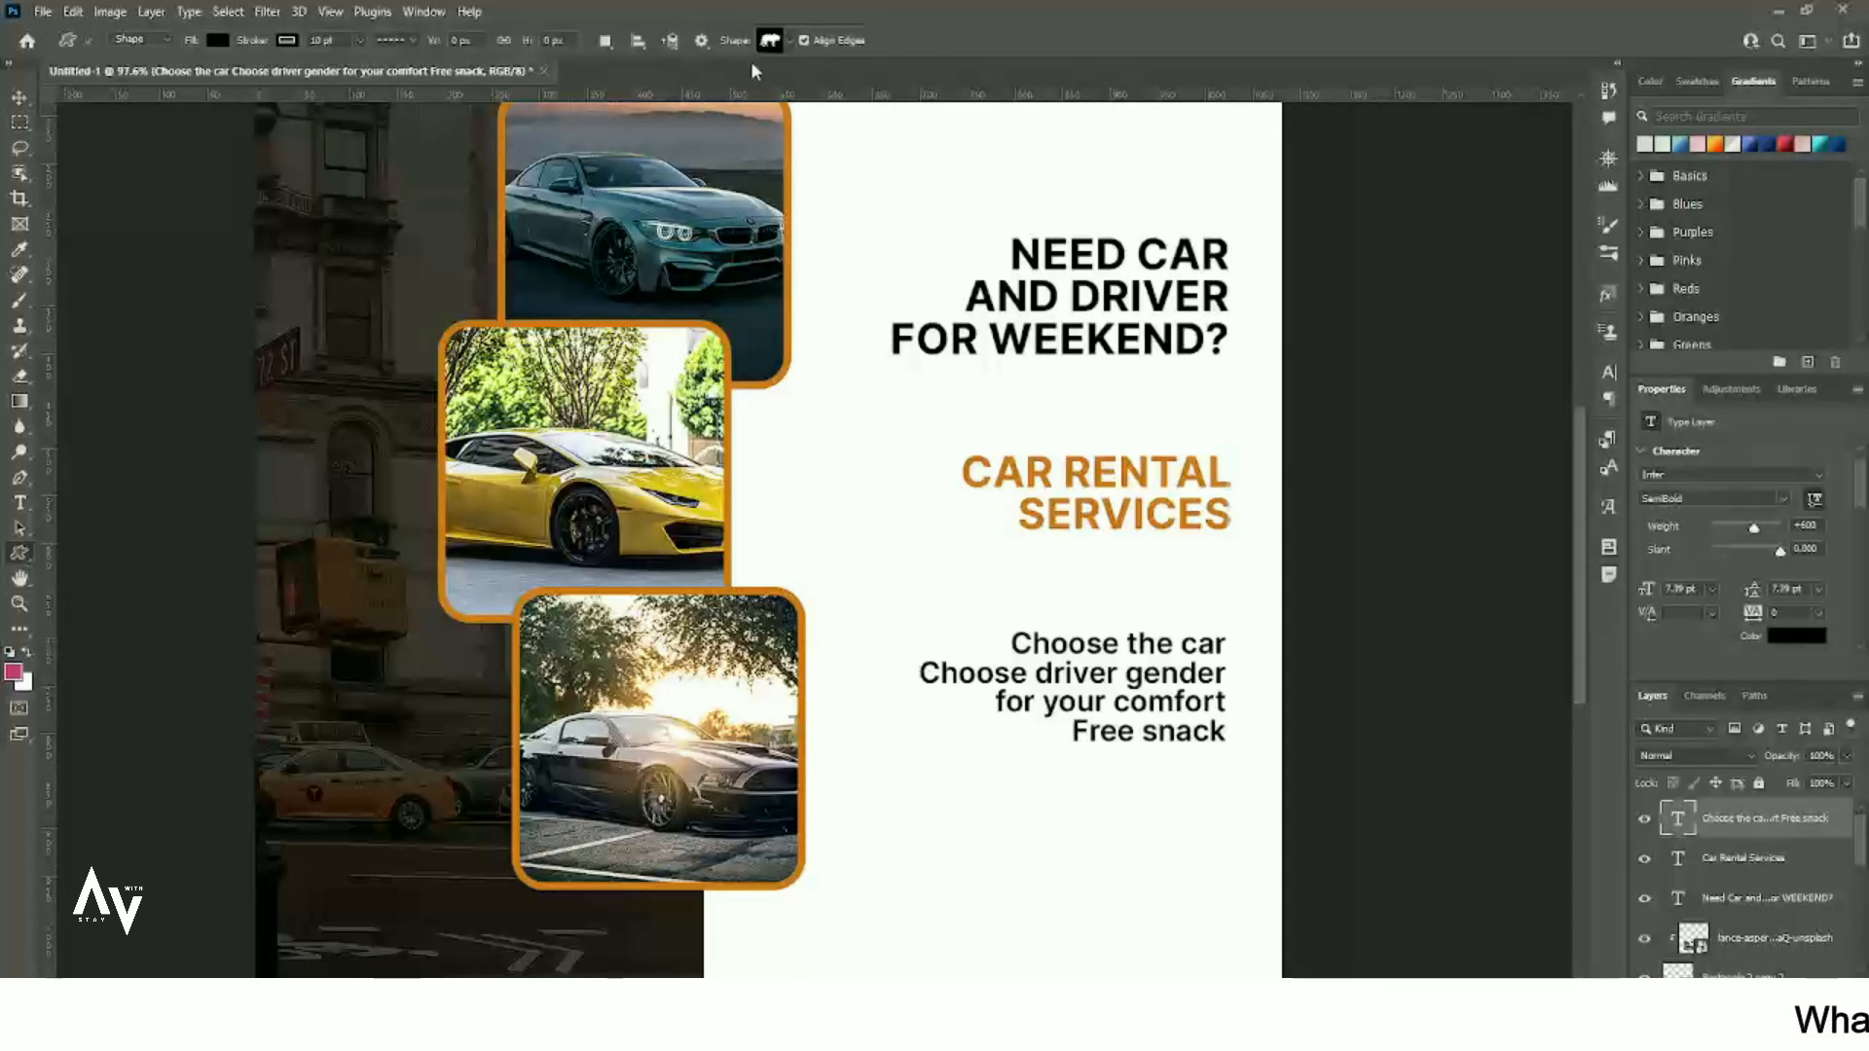
click(778, 40)
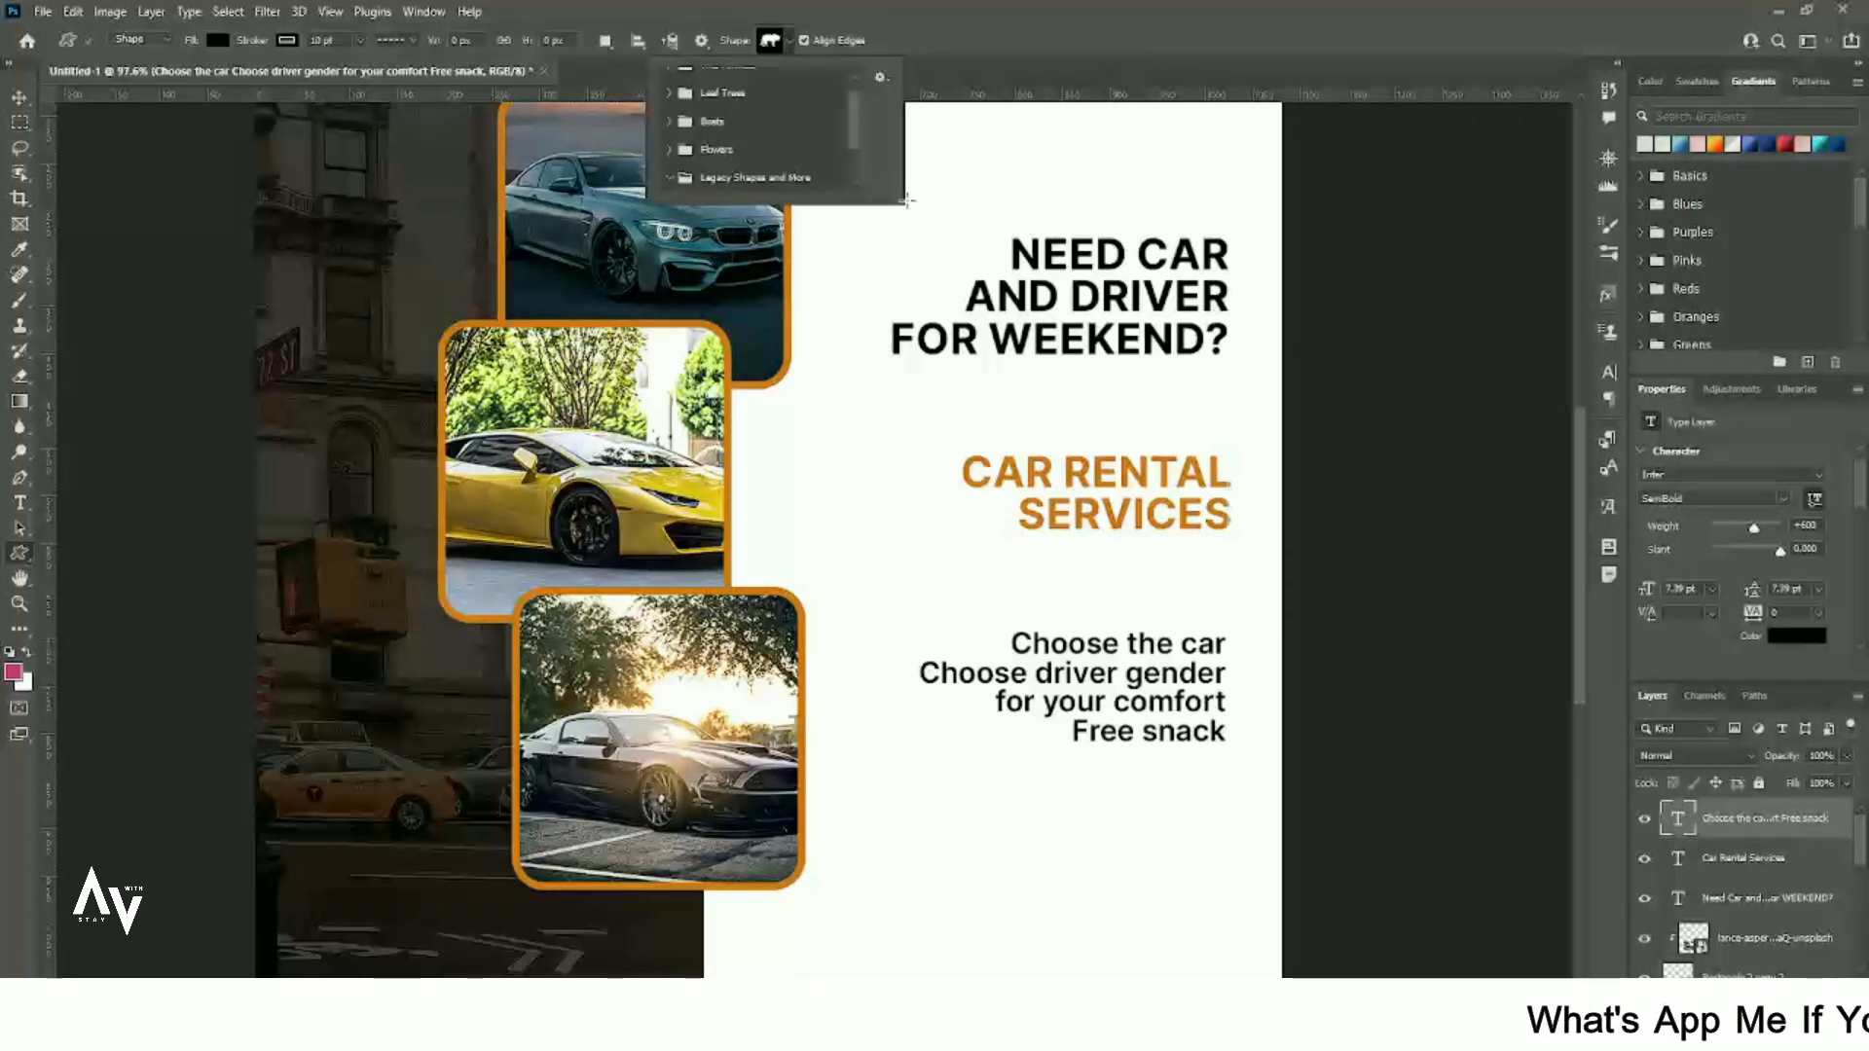
drag(896, 194, 1140, 725)
click(689, 222)
scroll(913, 490, down, 1)
scroll(913, 489, down, 6)
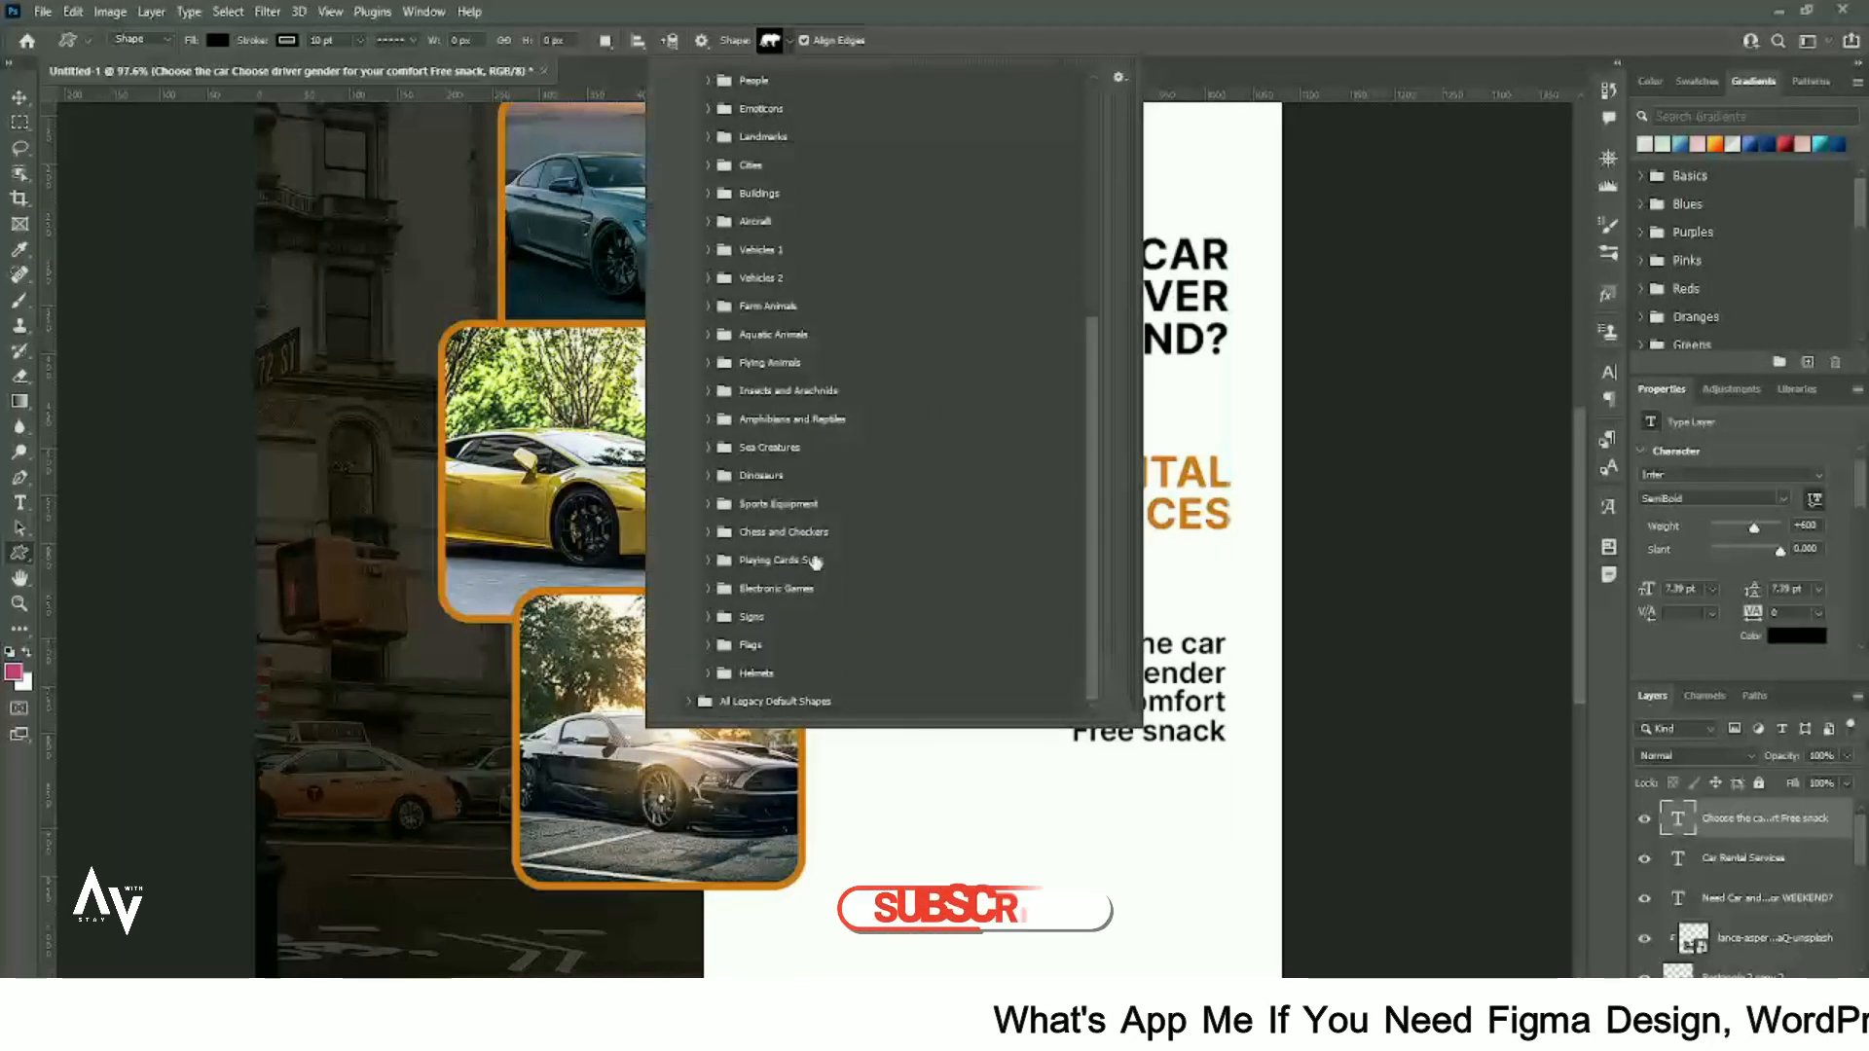
click(689, 702)
- Pick the checkmark from the legacy Symbols set and draw it below the bullet text
scroll(873, 617, down, 5)
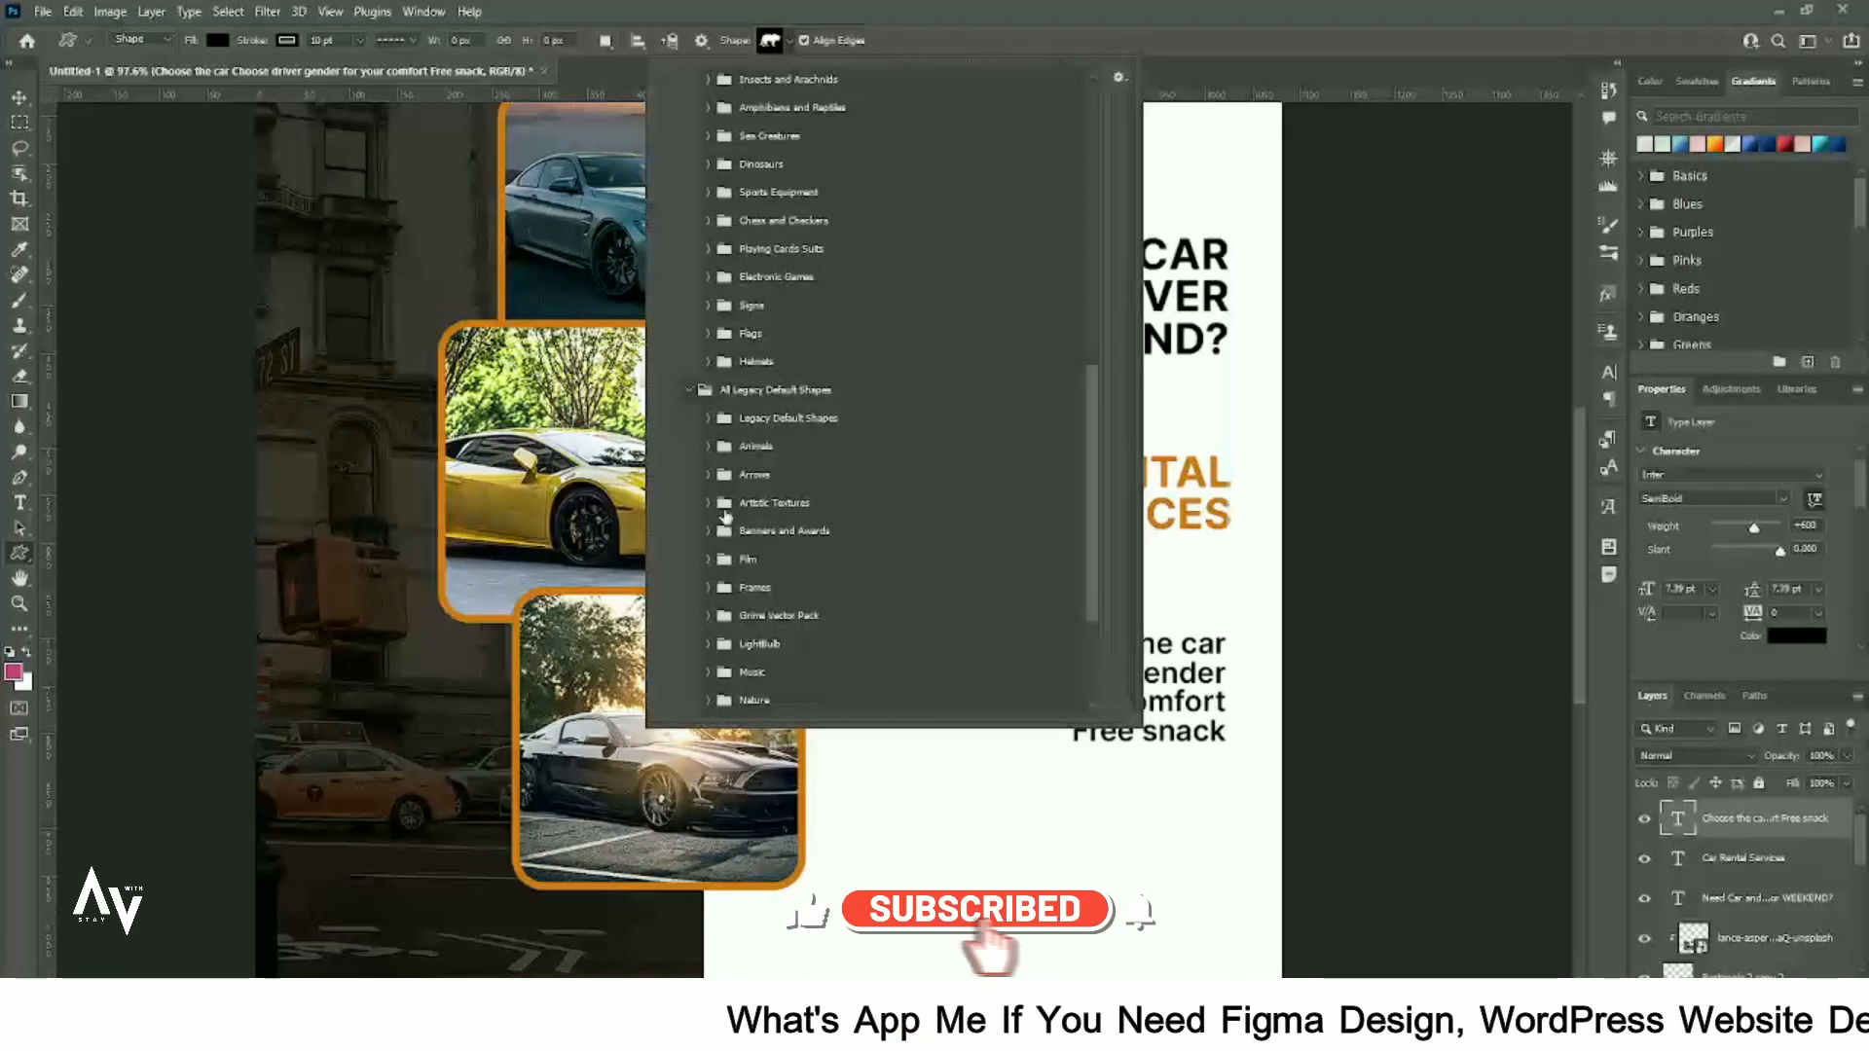
click(706, 475)
click(709, 475)
scroll(732, 581, down, 4)
click(707, 673)
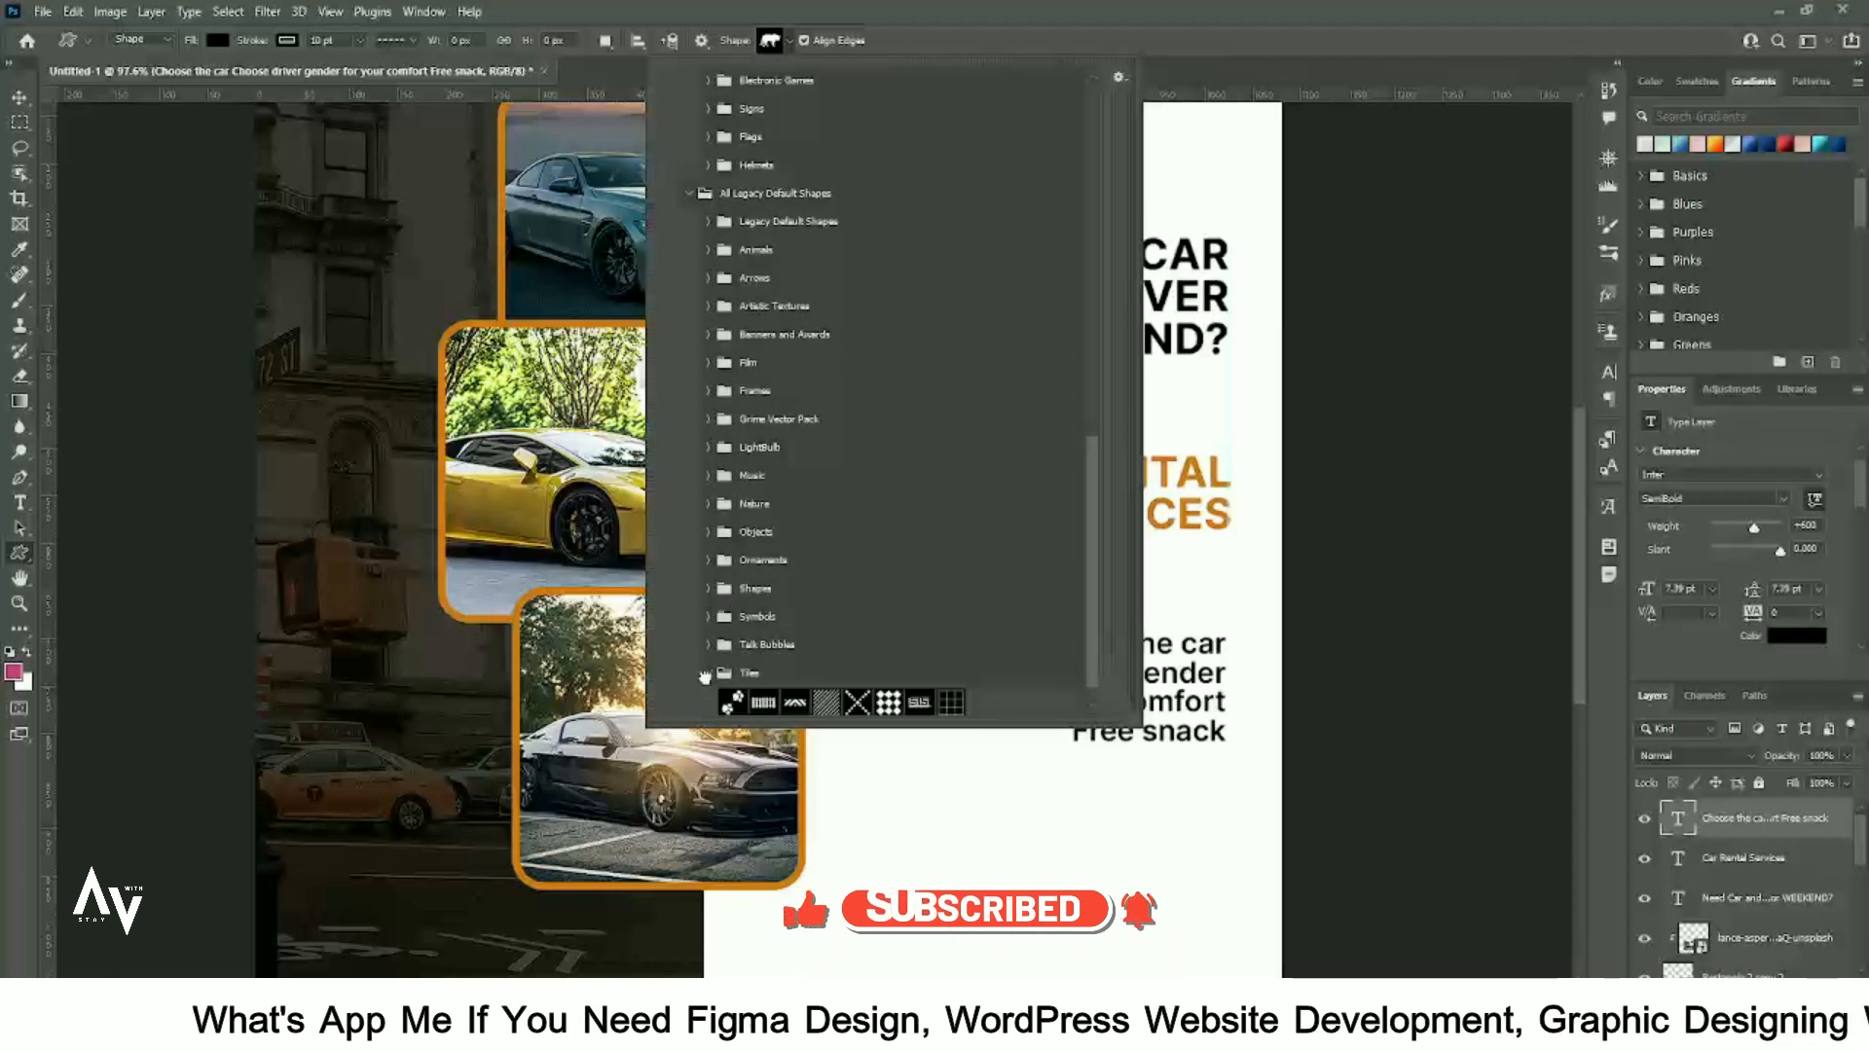
click(707, 673)
click(708, 616)
click(708, 616)
click(709, 617)
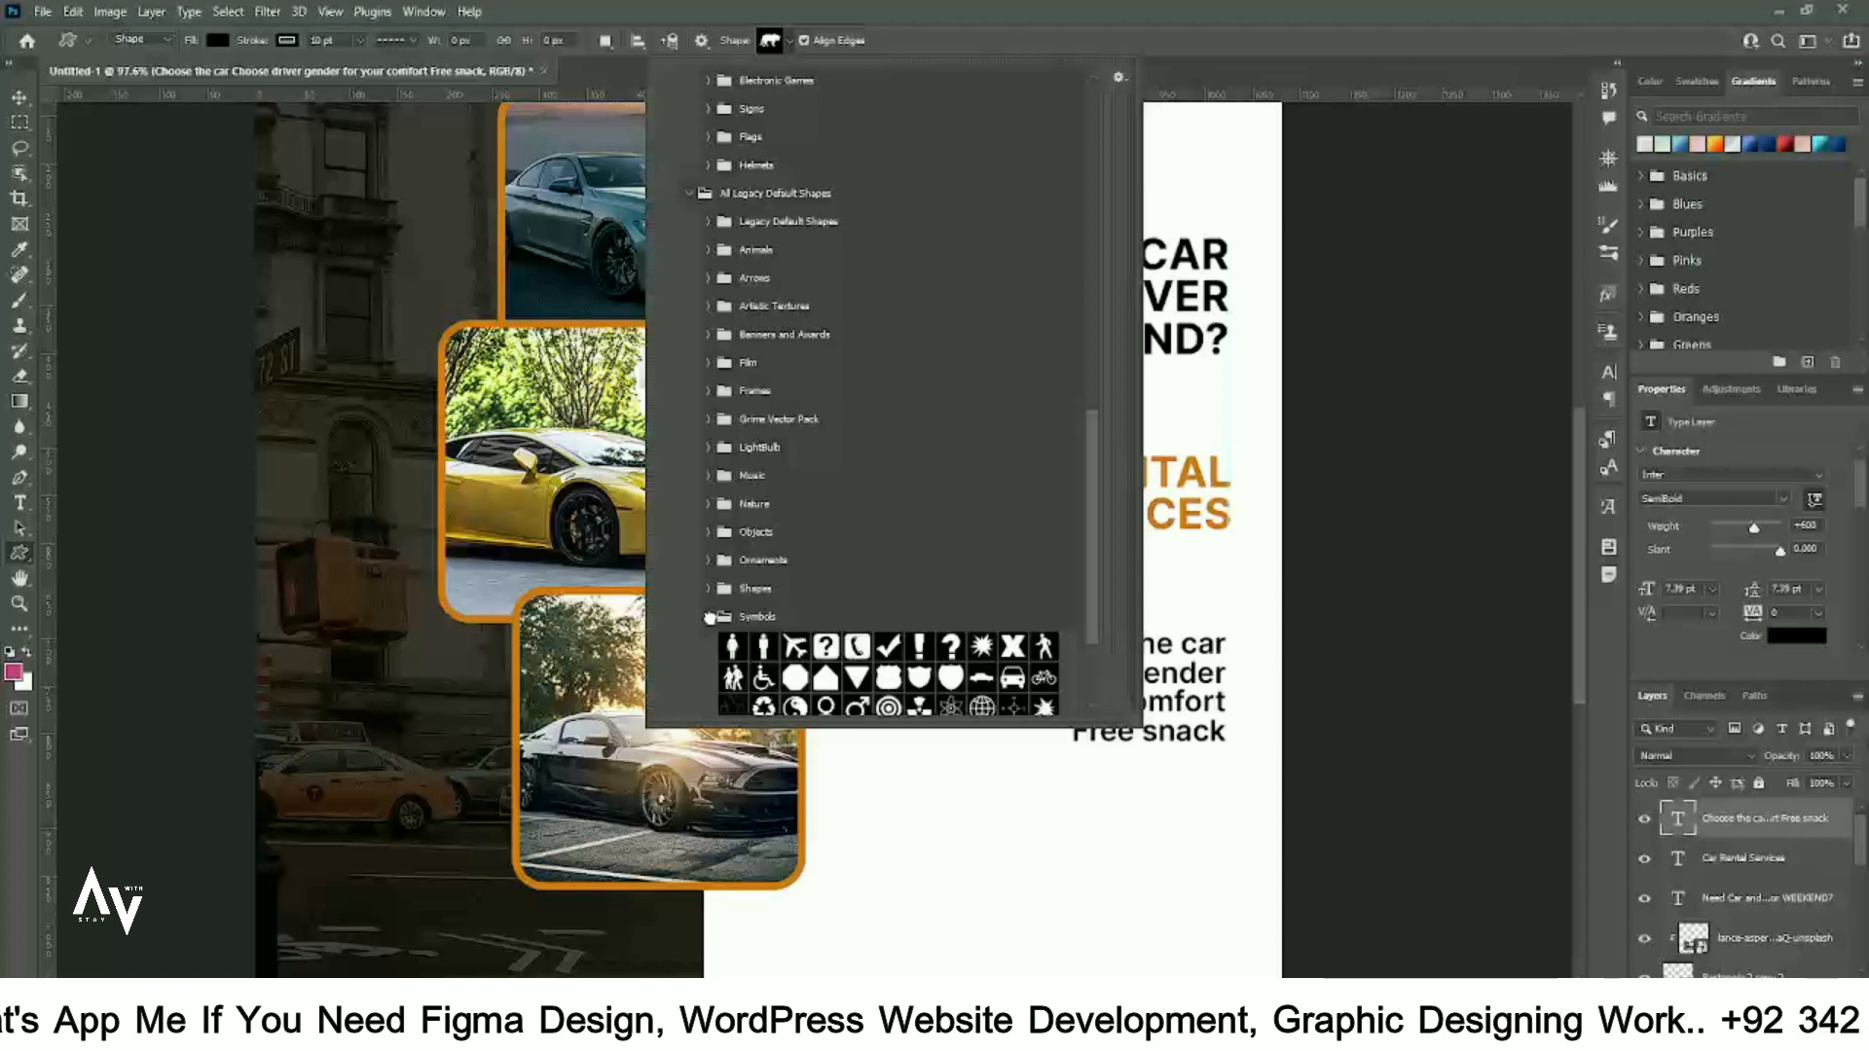
drag(975, 805, 1013, 844)
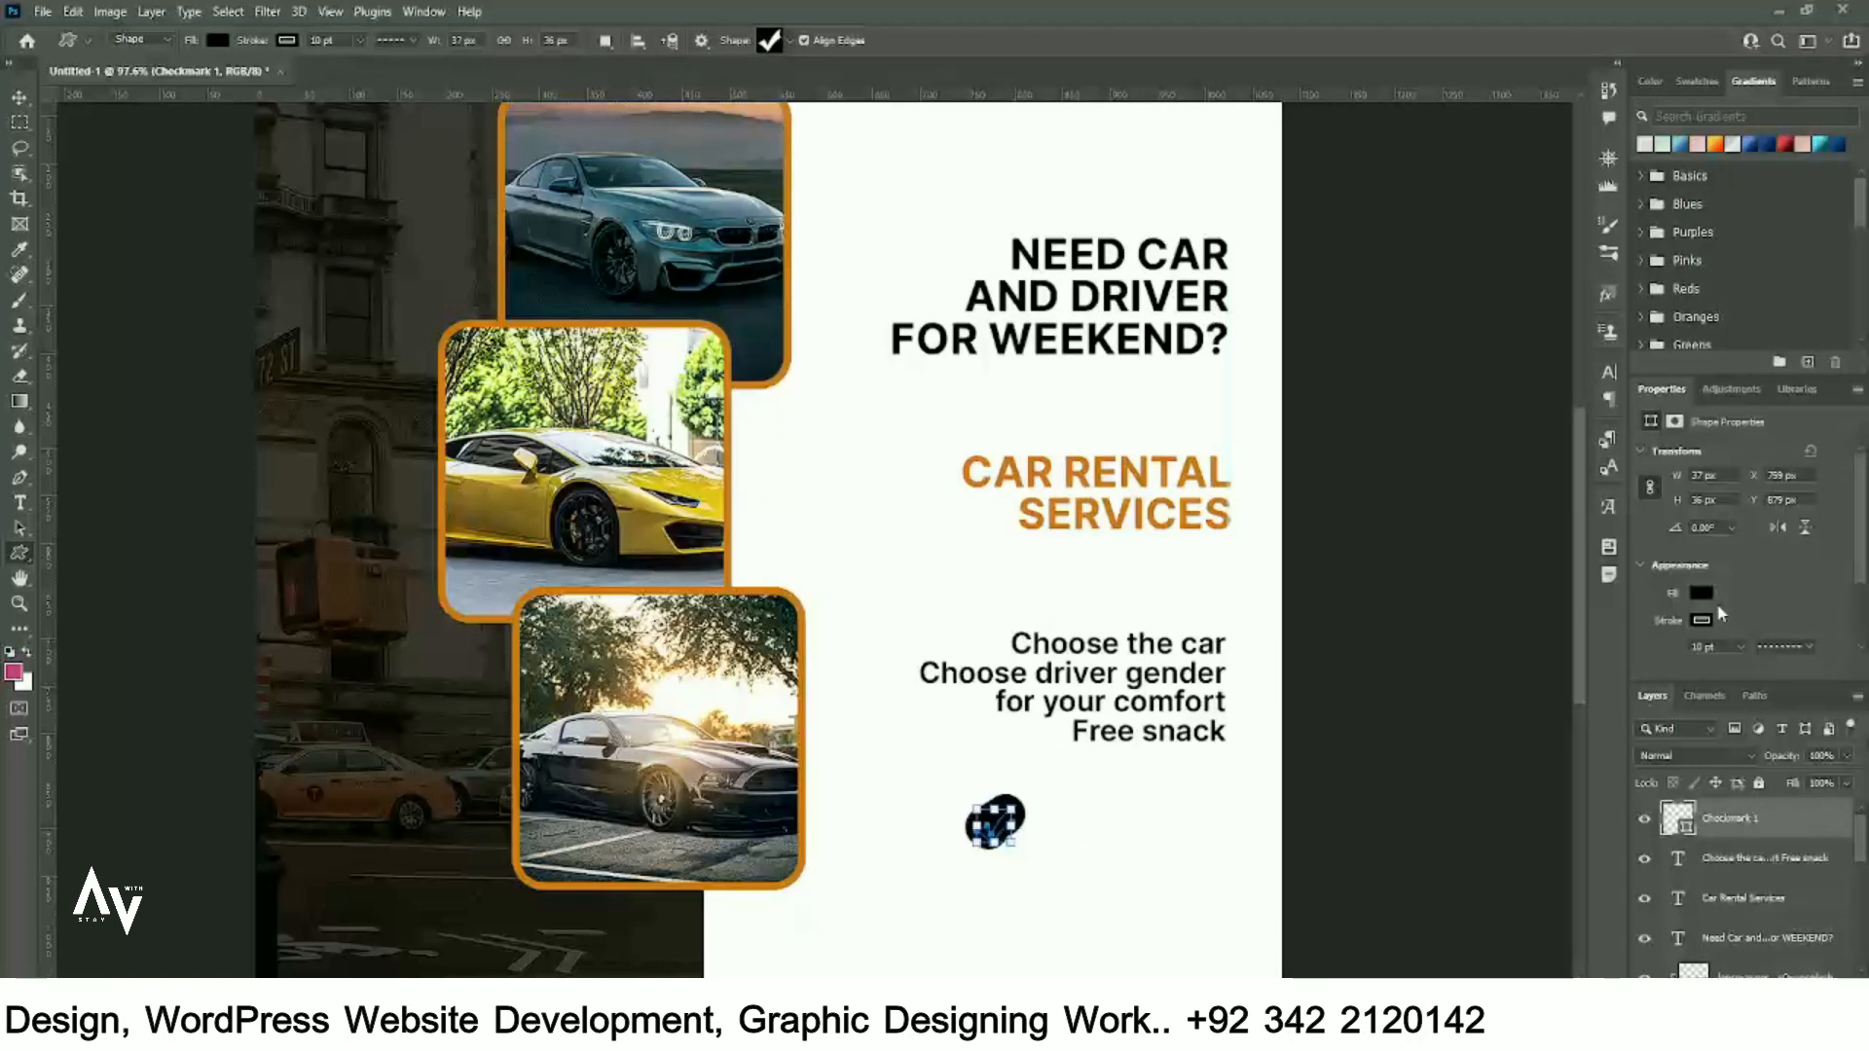
- Fill the checkmark orange, move it beside Choose the car and scale it smaller
click(1701, 595)
click(18, 97)
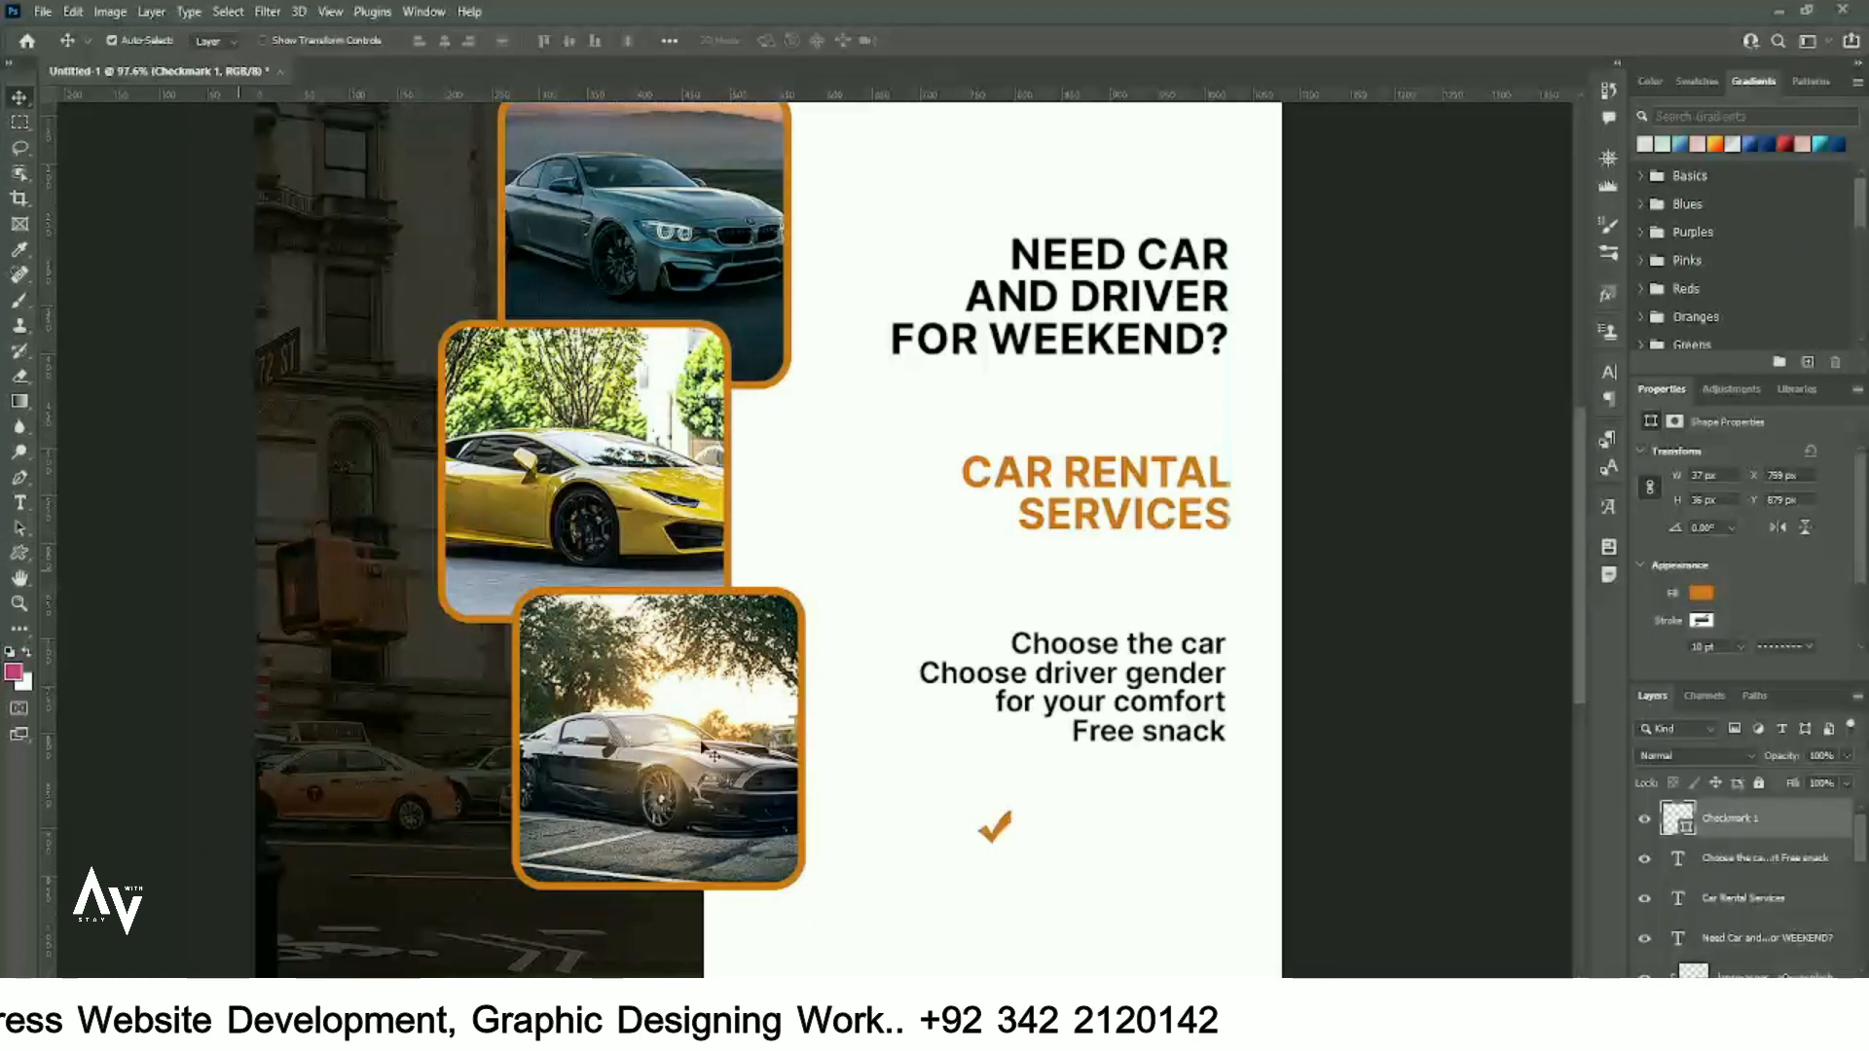
scroll(1044, 845, up, 4)
drag(977, 823, 1050, 661)
scroll(949, 531, up, 4)
scroll(959, 539, up, 2)
key(ctrl+t)
key(Return)
scroll(958, 545, down, 6)
click(964, 584)
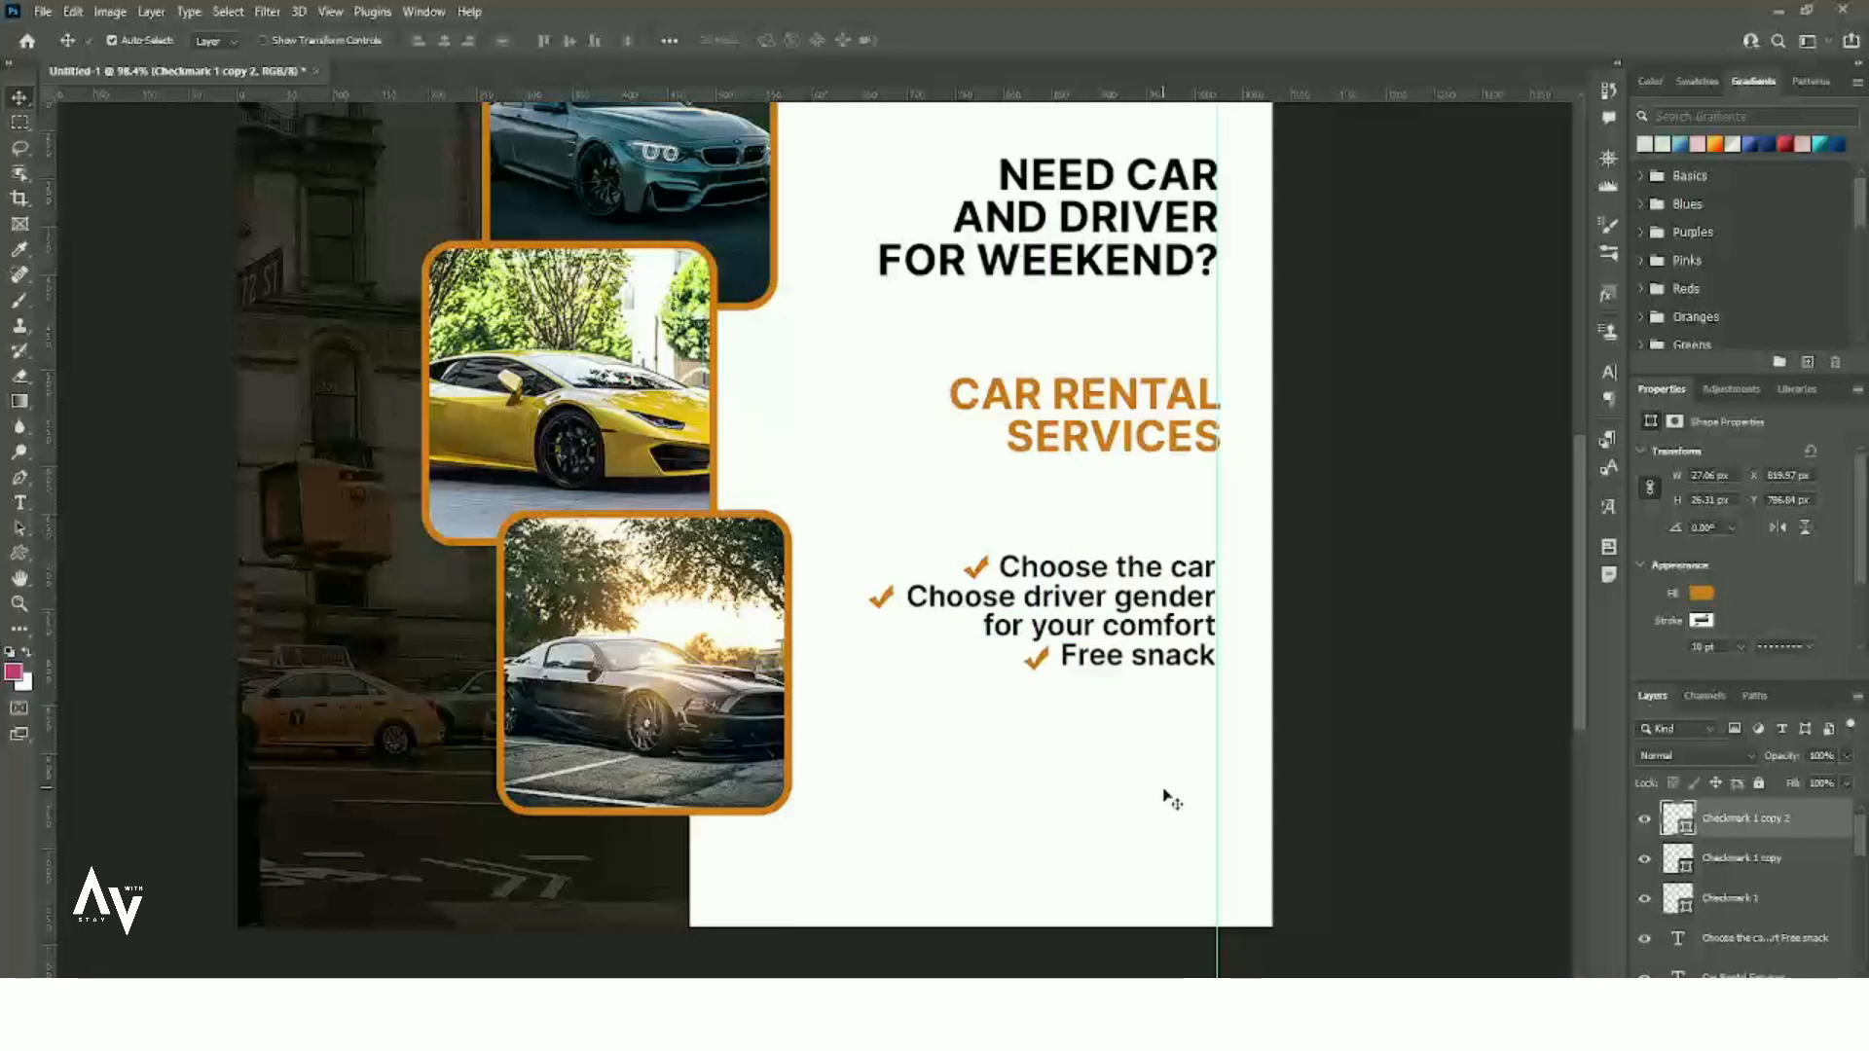
click(1403, 718)
- Draw a long thin rectangle below the bullet list with no outline and orange fill
right_click(20, 553)
click(97, 560)
drag(681, 735, 1311, 770)
click(1704, 623)
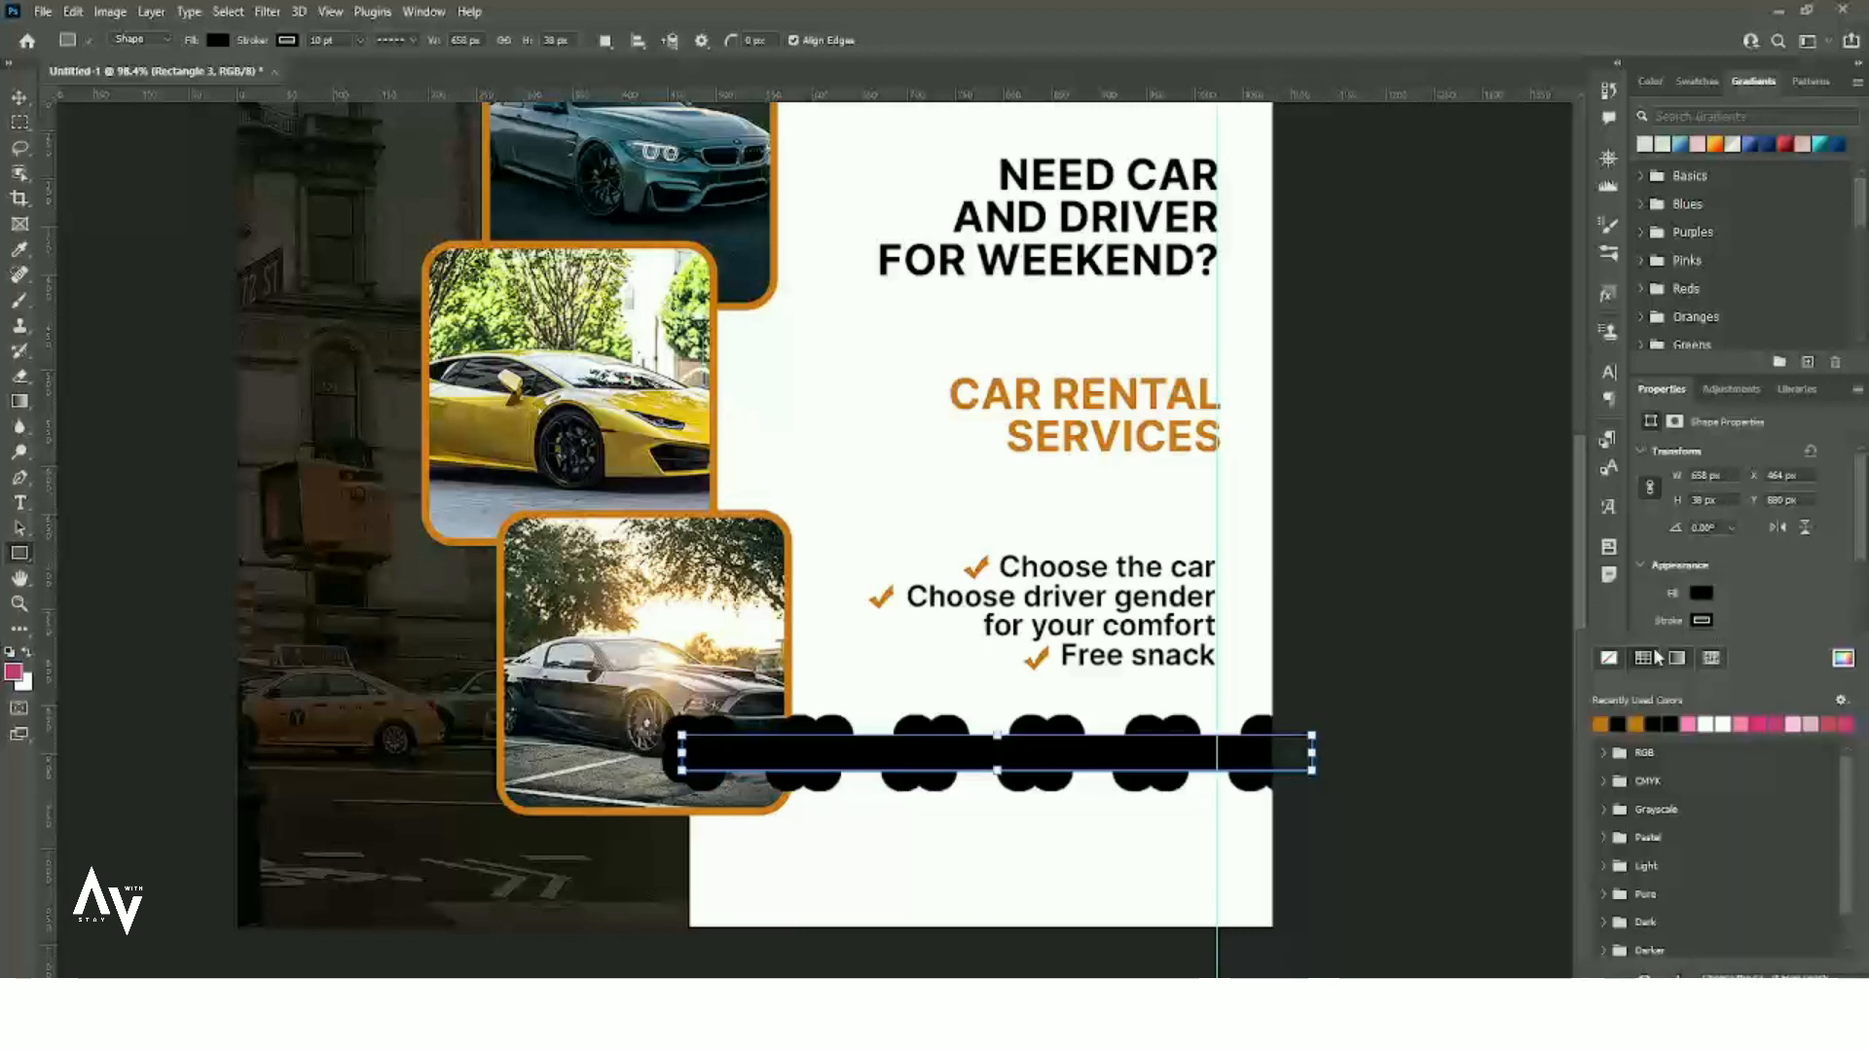
click(1604, 658)
click(1701, 594)
click(1600, 697)
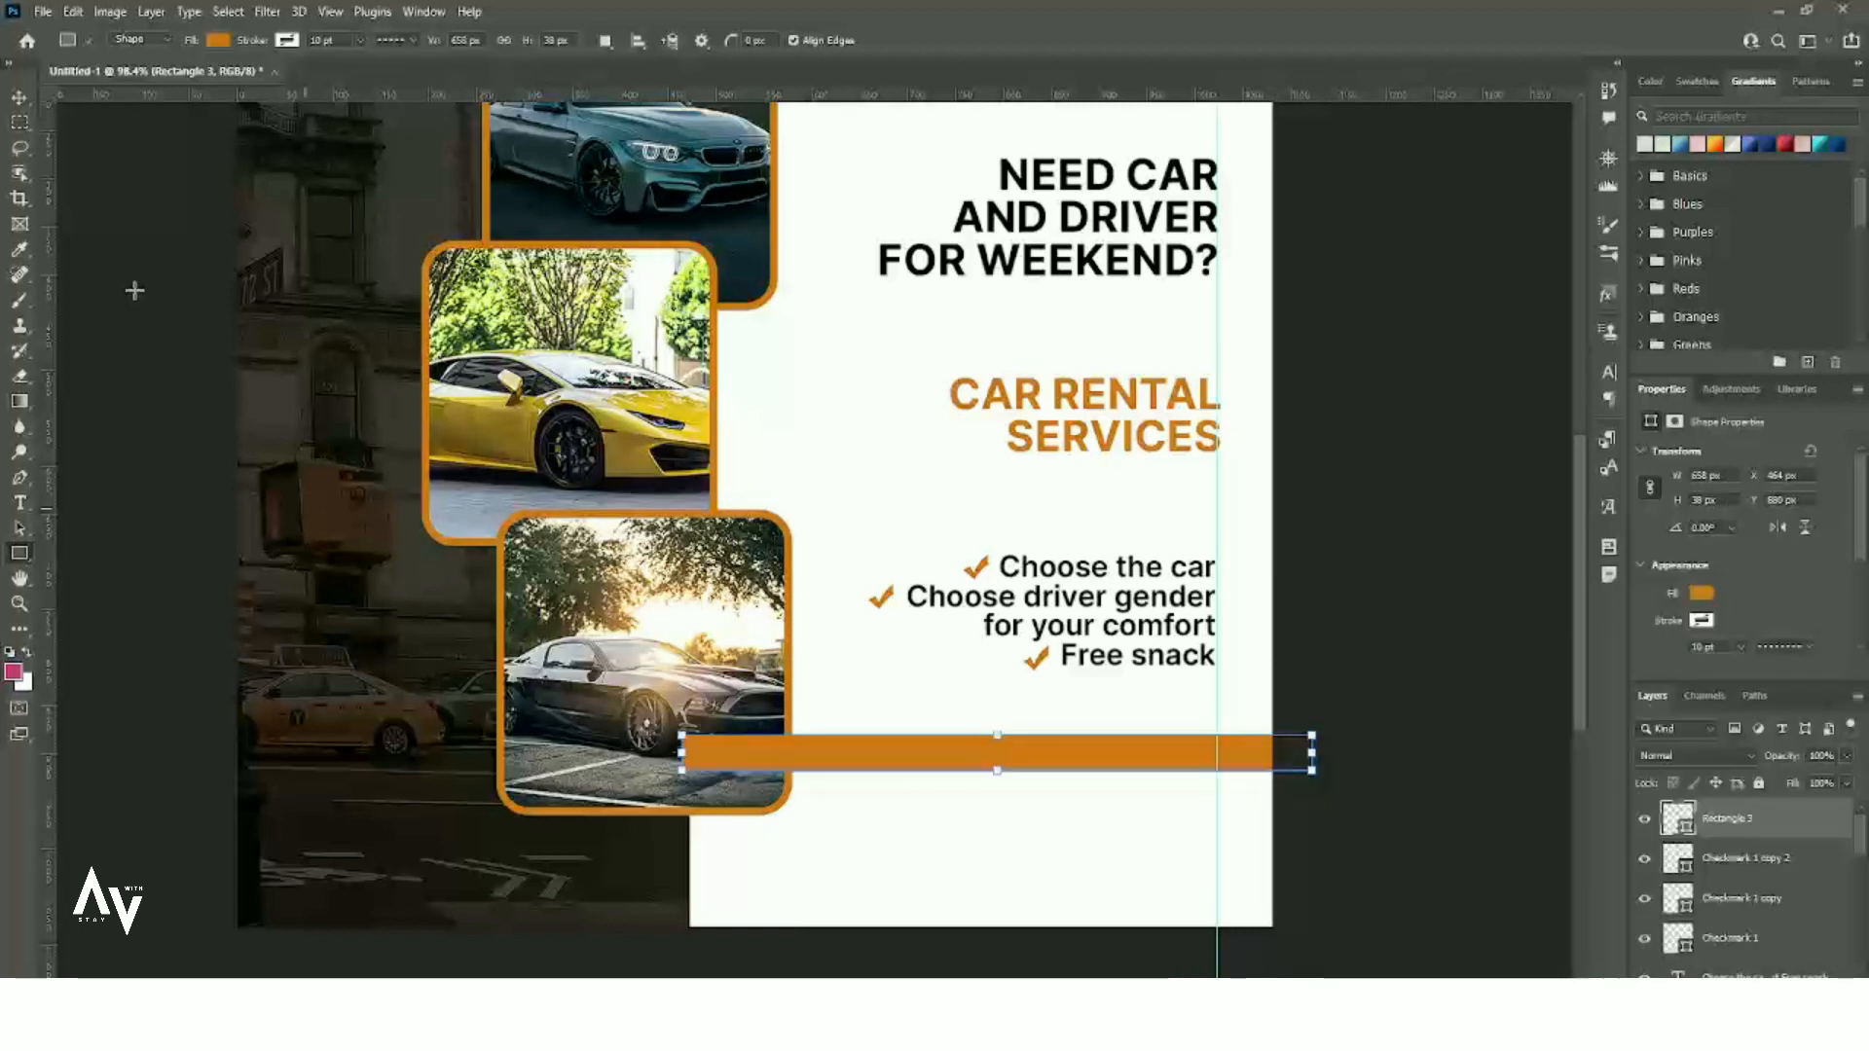
- Nudge the orange bar into place, move its layer lower in the stack and confirm its orange fill
click(19, 97)
drag(878, 754, 870, 761)
drag(1819, 838, 1791, 900)
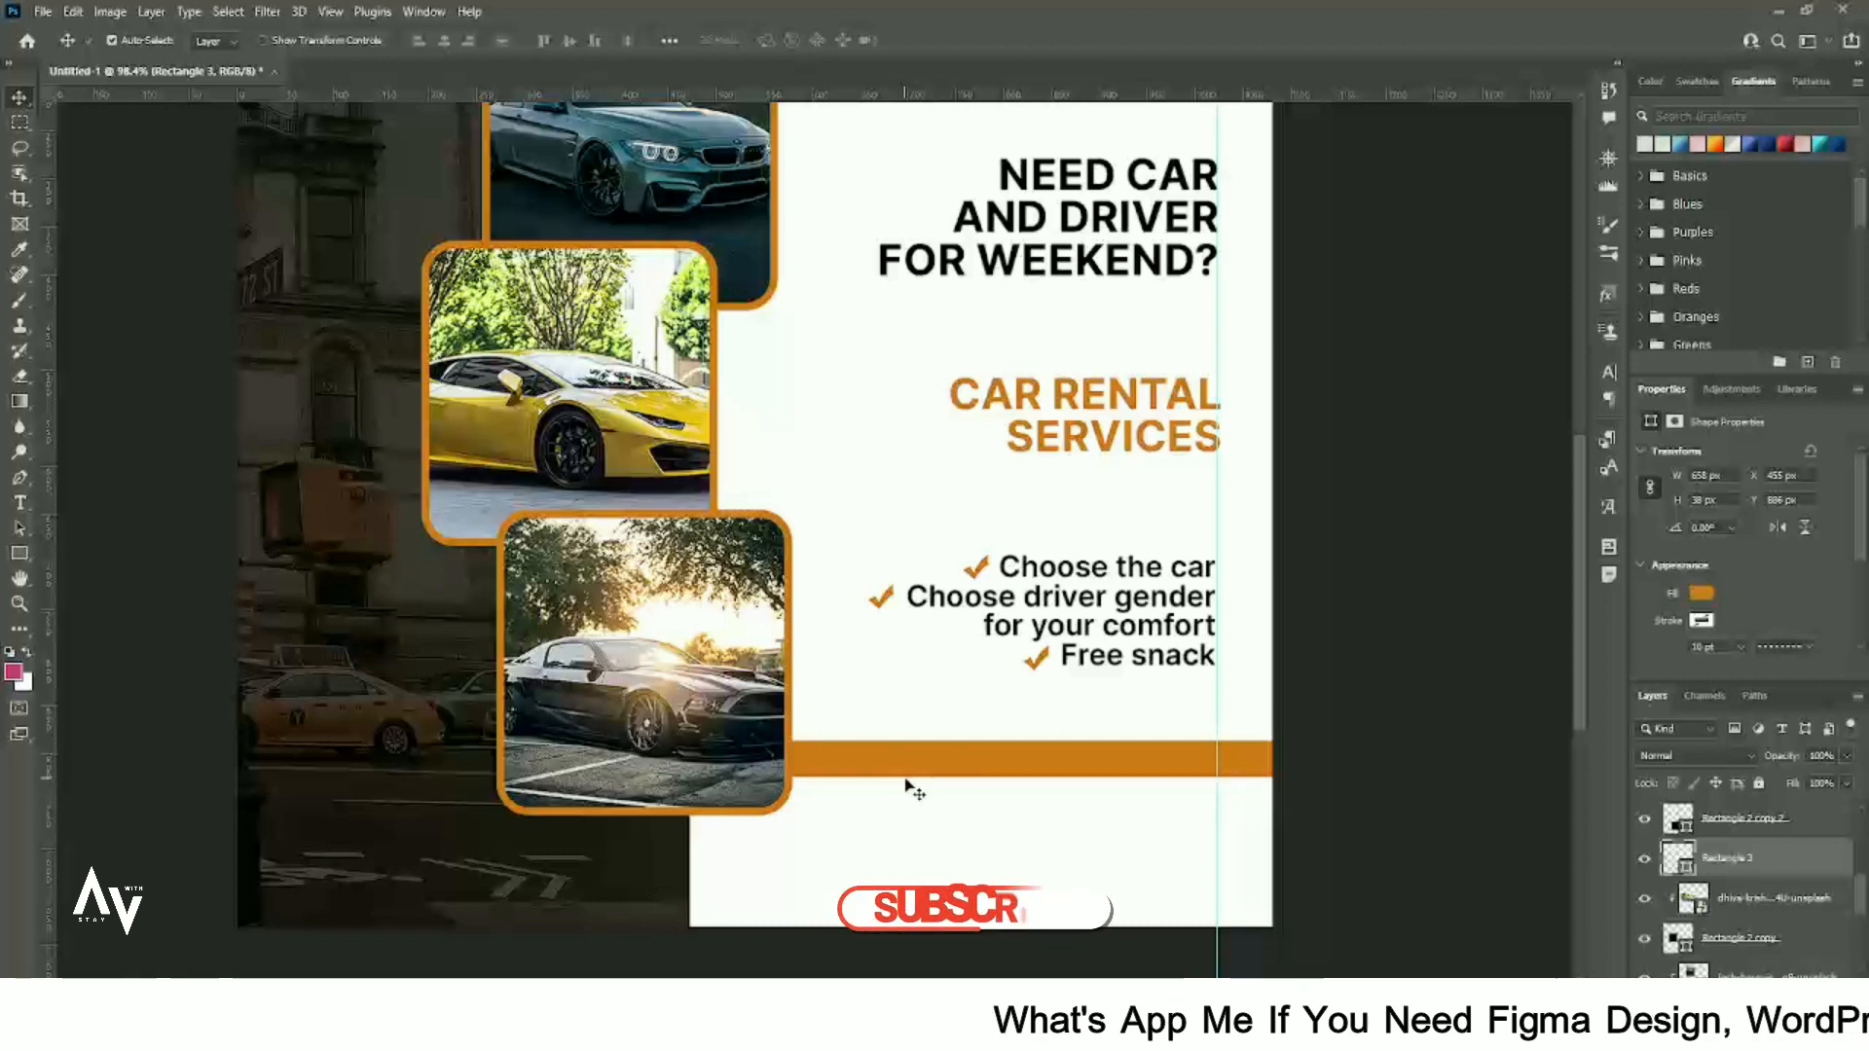
click(1702, 593)
click(1842, 630)
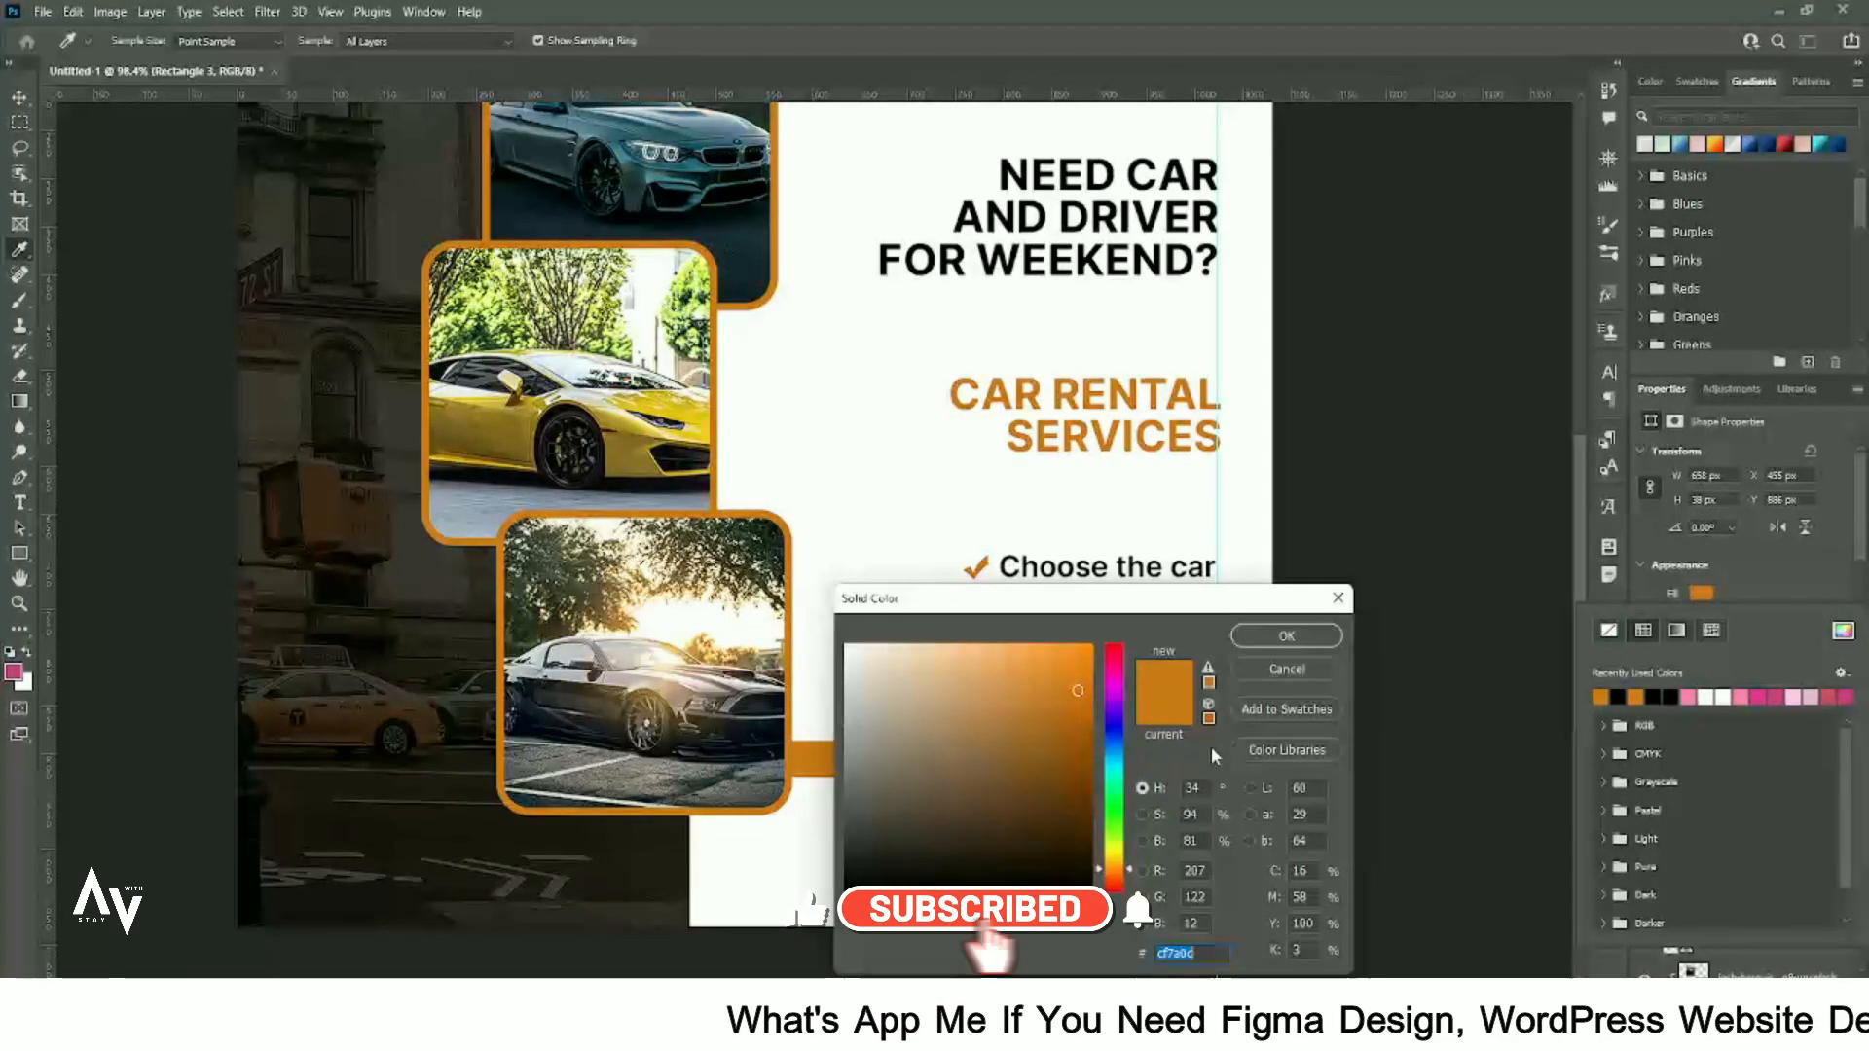
click(1332, 646)
- Copy the last line of the notes and duplicate CAR RENTAL SERVICES below the bullet list
scroll(974, 856, up, 2)
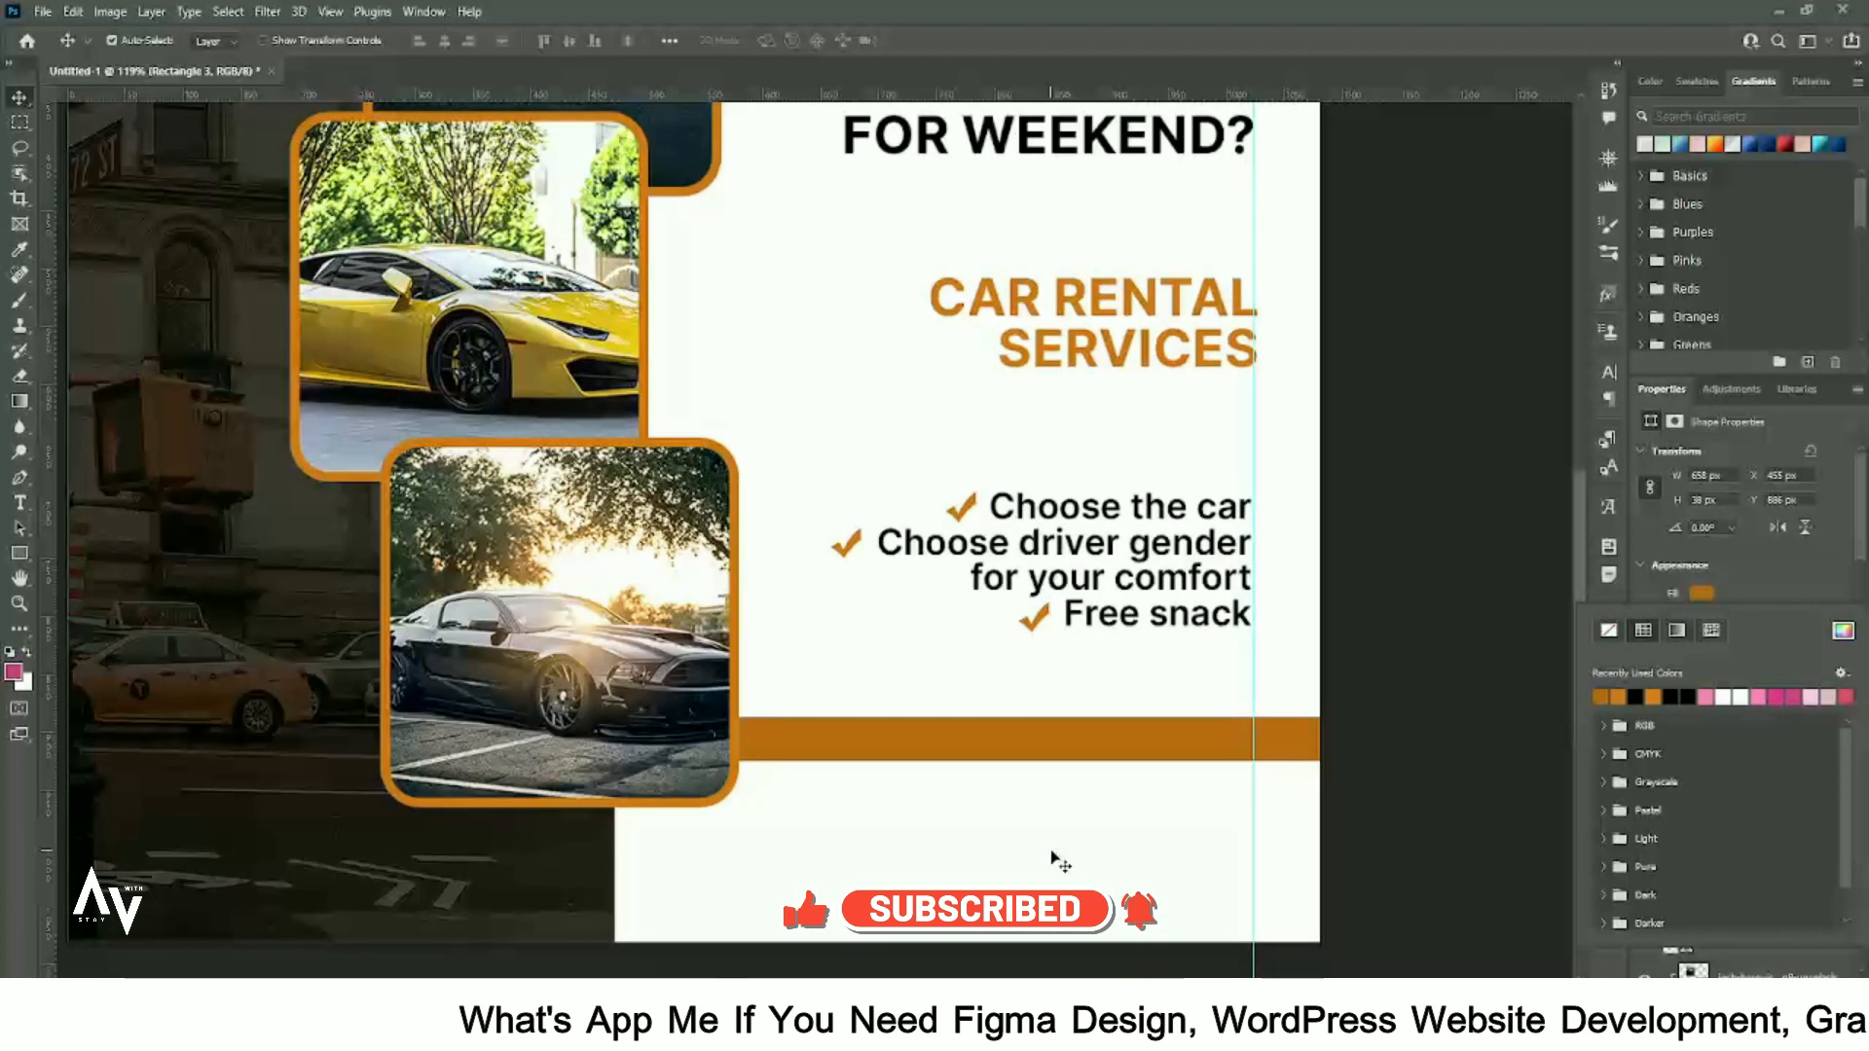
key(alt+Tab)
drag(554, 973, 697, 973)
key(alt+Tab)
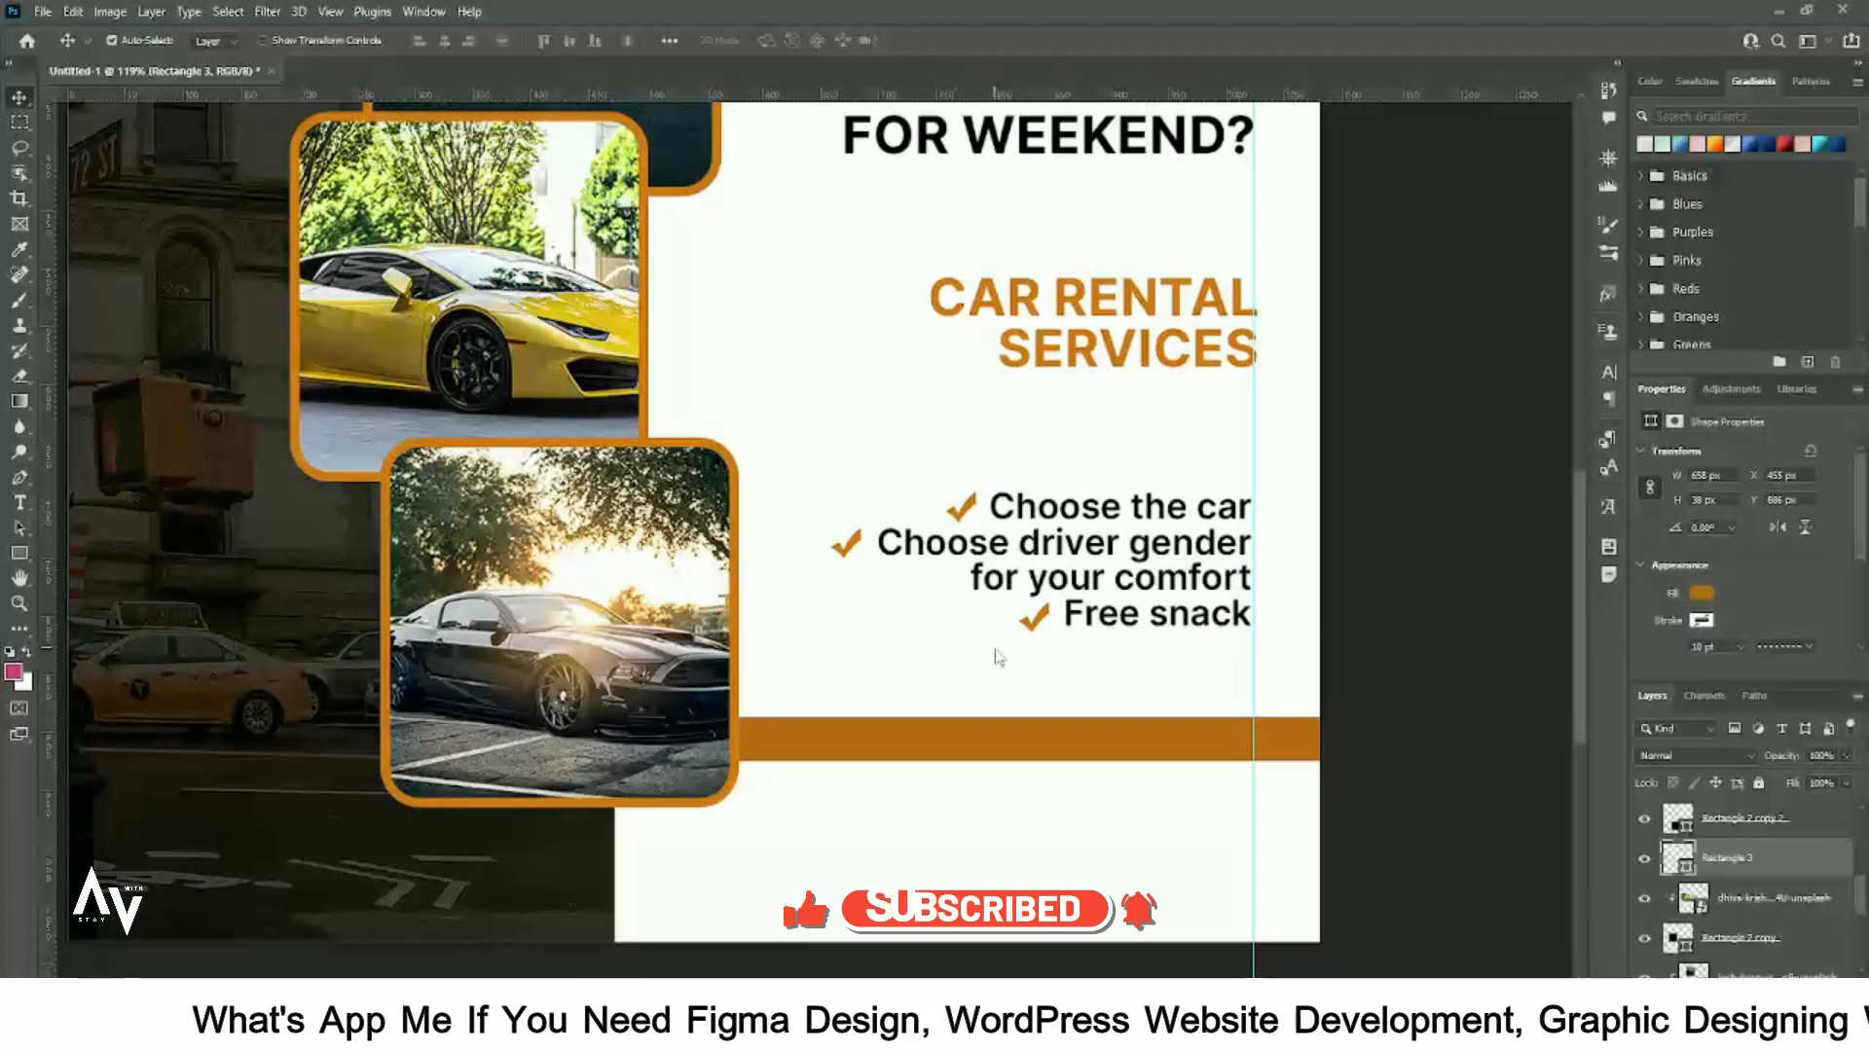
drag(1068, 394, 948, 764)
- Paste TAKE THE NEXT STEP into the copied heading and set it to 6 pt
double_click(1018, 687)
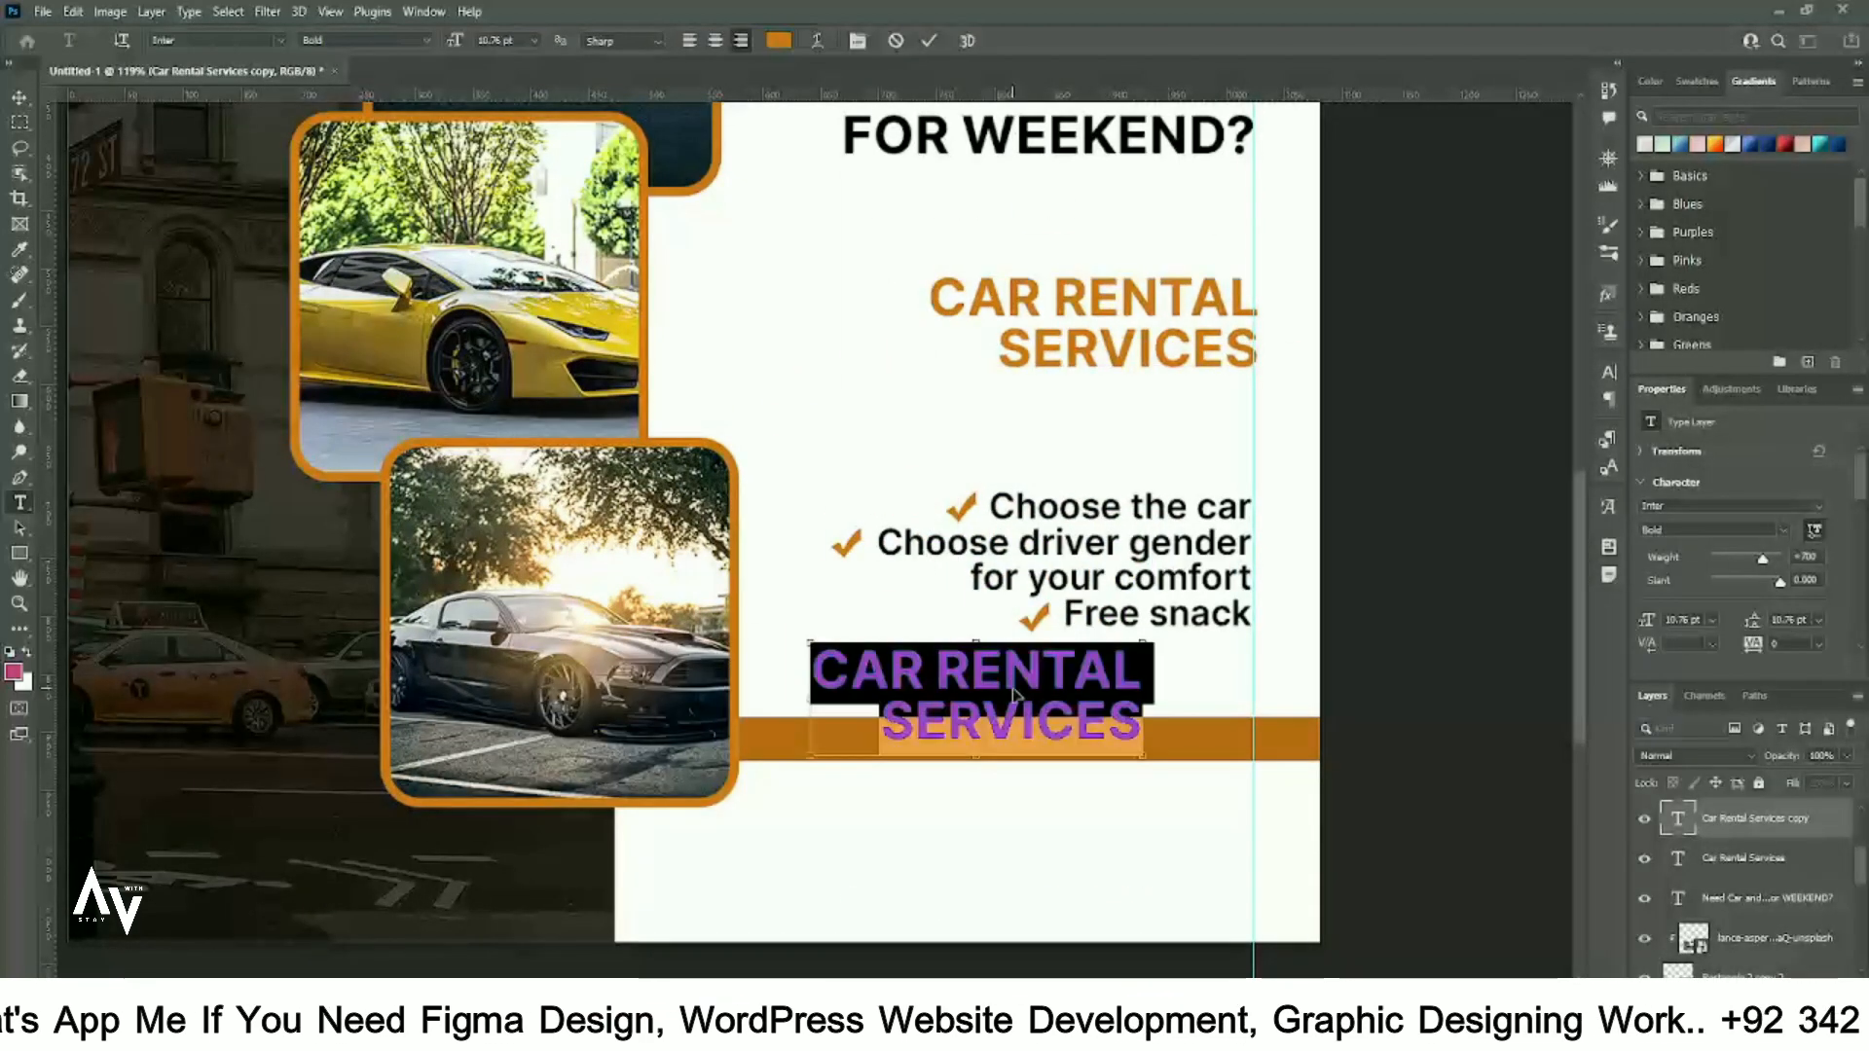
text(TAKE THE NEXT STEP.)
key(ctrl+a)
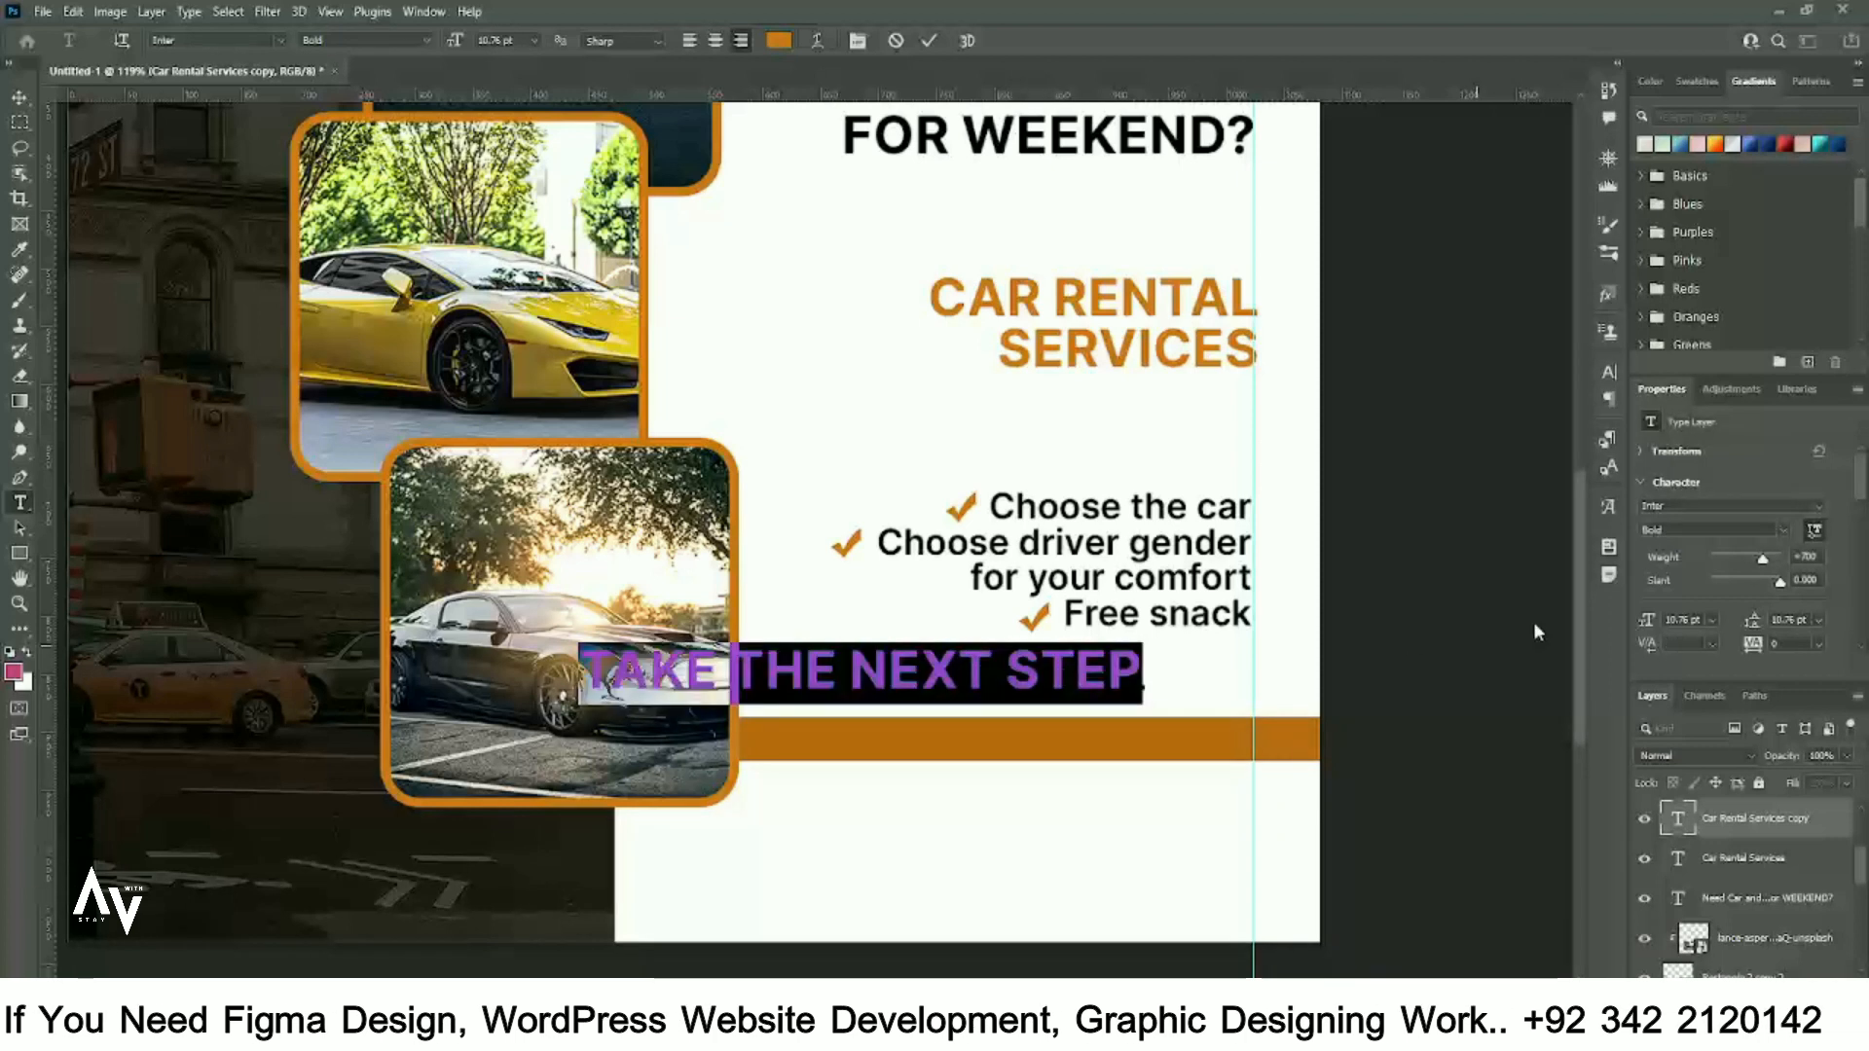
double_click(1683, 619)
text(6)
key(Return)
- Colour TAKE THE NEXT STEP black and move it onto the orange bar
click(778, 40)
drag(876, 857, 764, 945)
click(1300, 642)
click(20, 98)
drag(1025, 687, 1041, 746)
- Change TAKE THE NEXT STEP to white and duplicate it below the bar
scroll(1080, 787, down, 1)
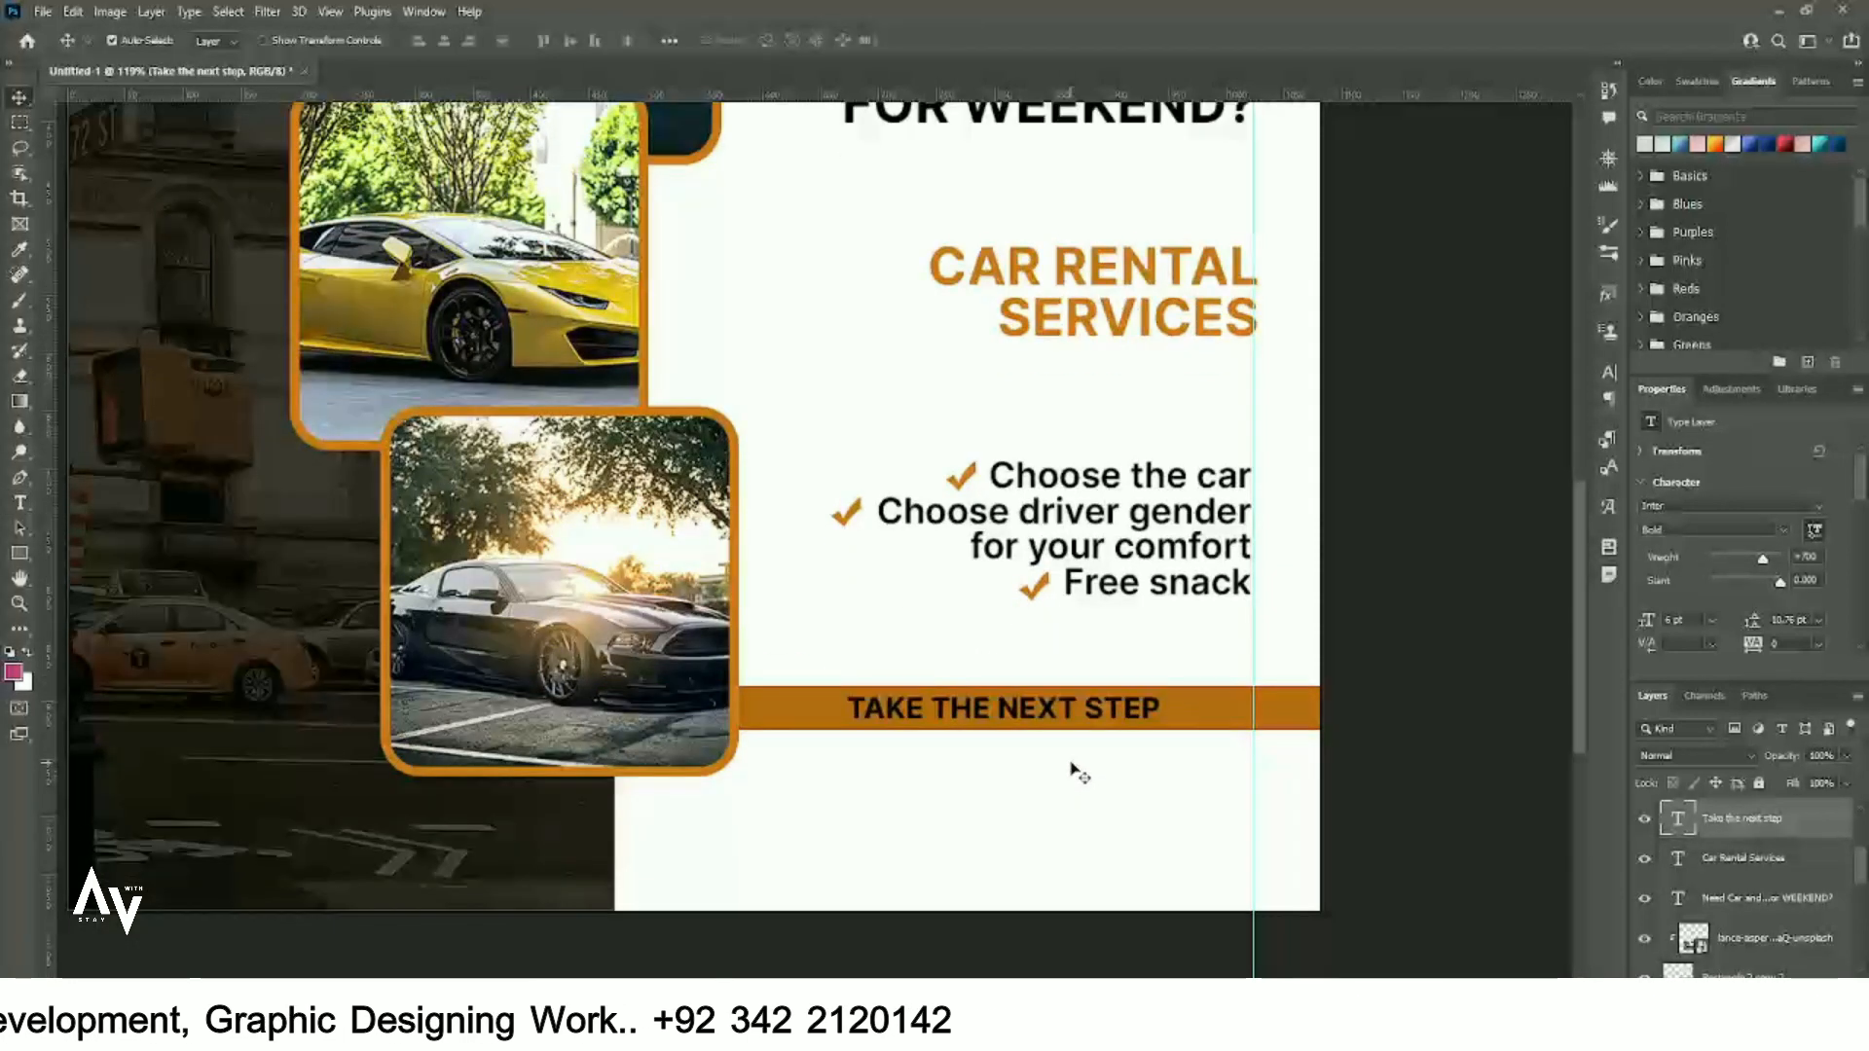
scroll(1721, 662, up, 1)
scroll(1753, 592, down, 2)
click(1783, 575)
drag(884, 688, 736, 614)
key(Return)
scroll(979, 710, down, 3)
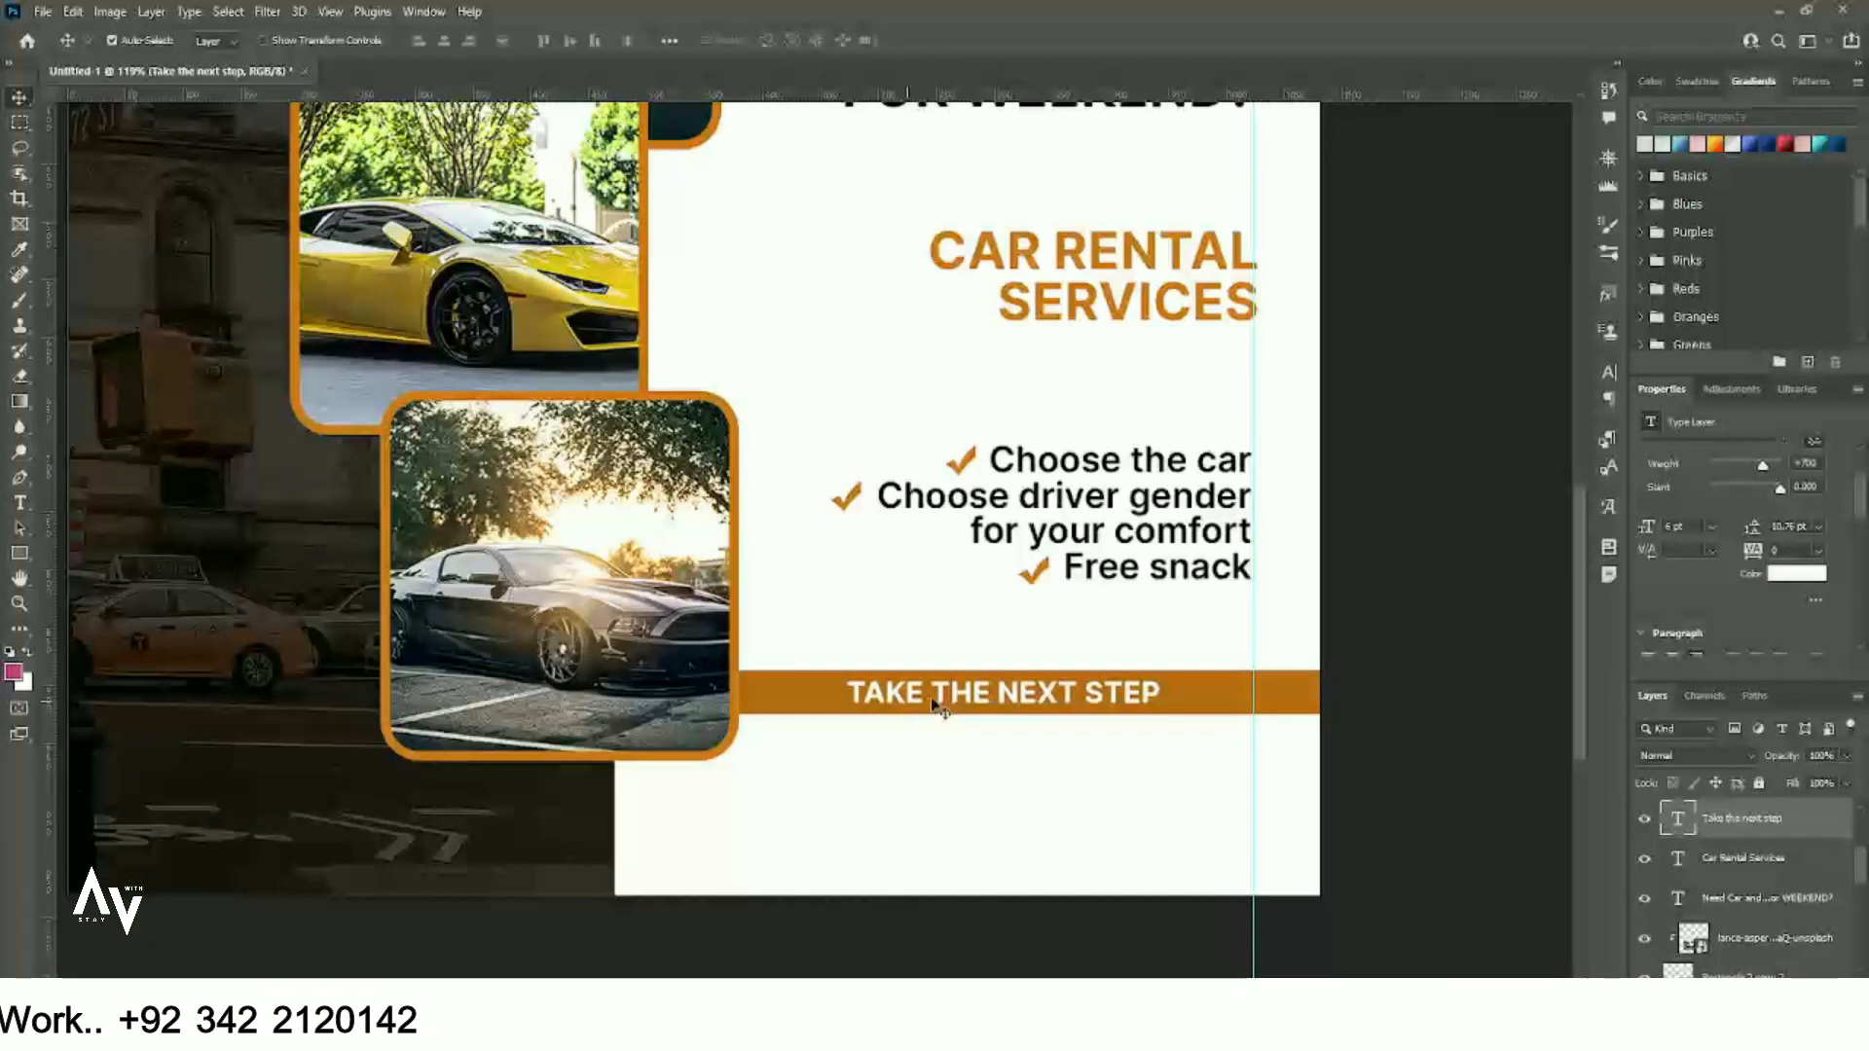
drag(973, 679, 968, 714)
- Make the copied text black, scale it down and place it under the orange bar
double_click(968, 714)
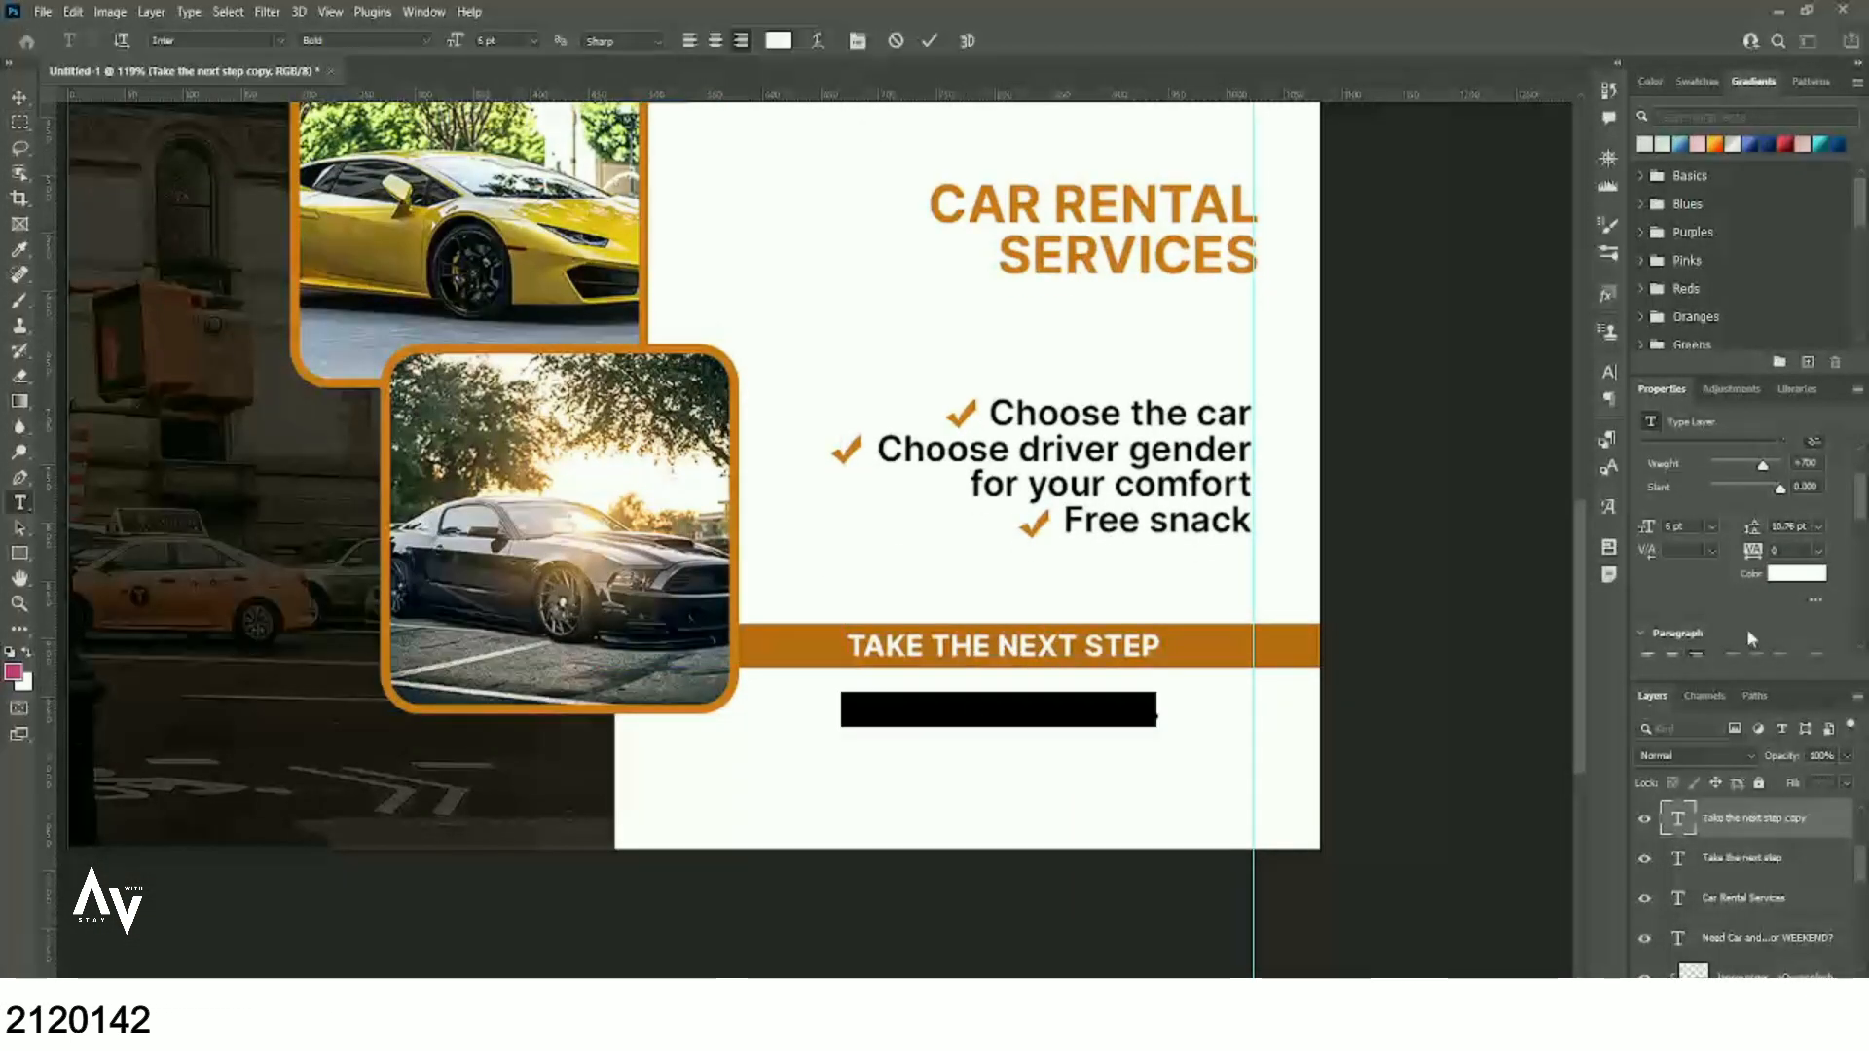
click(1791, 575)
drag(915, 839, 781, 917)
key(Return)
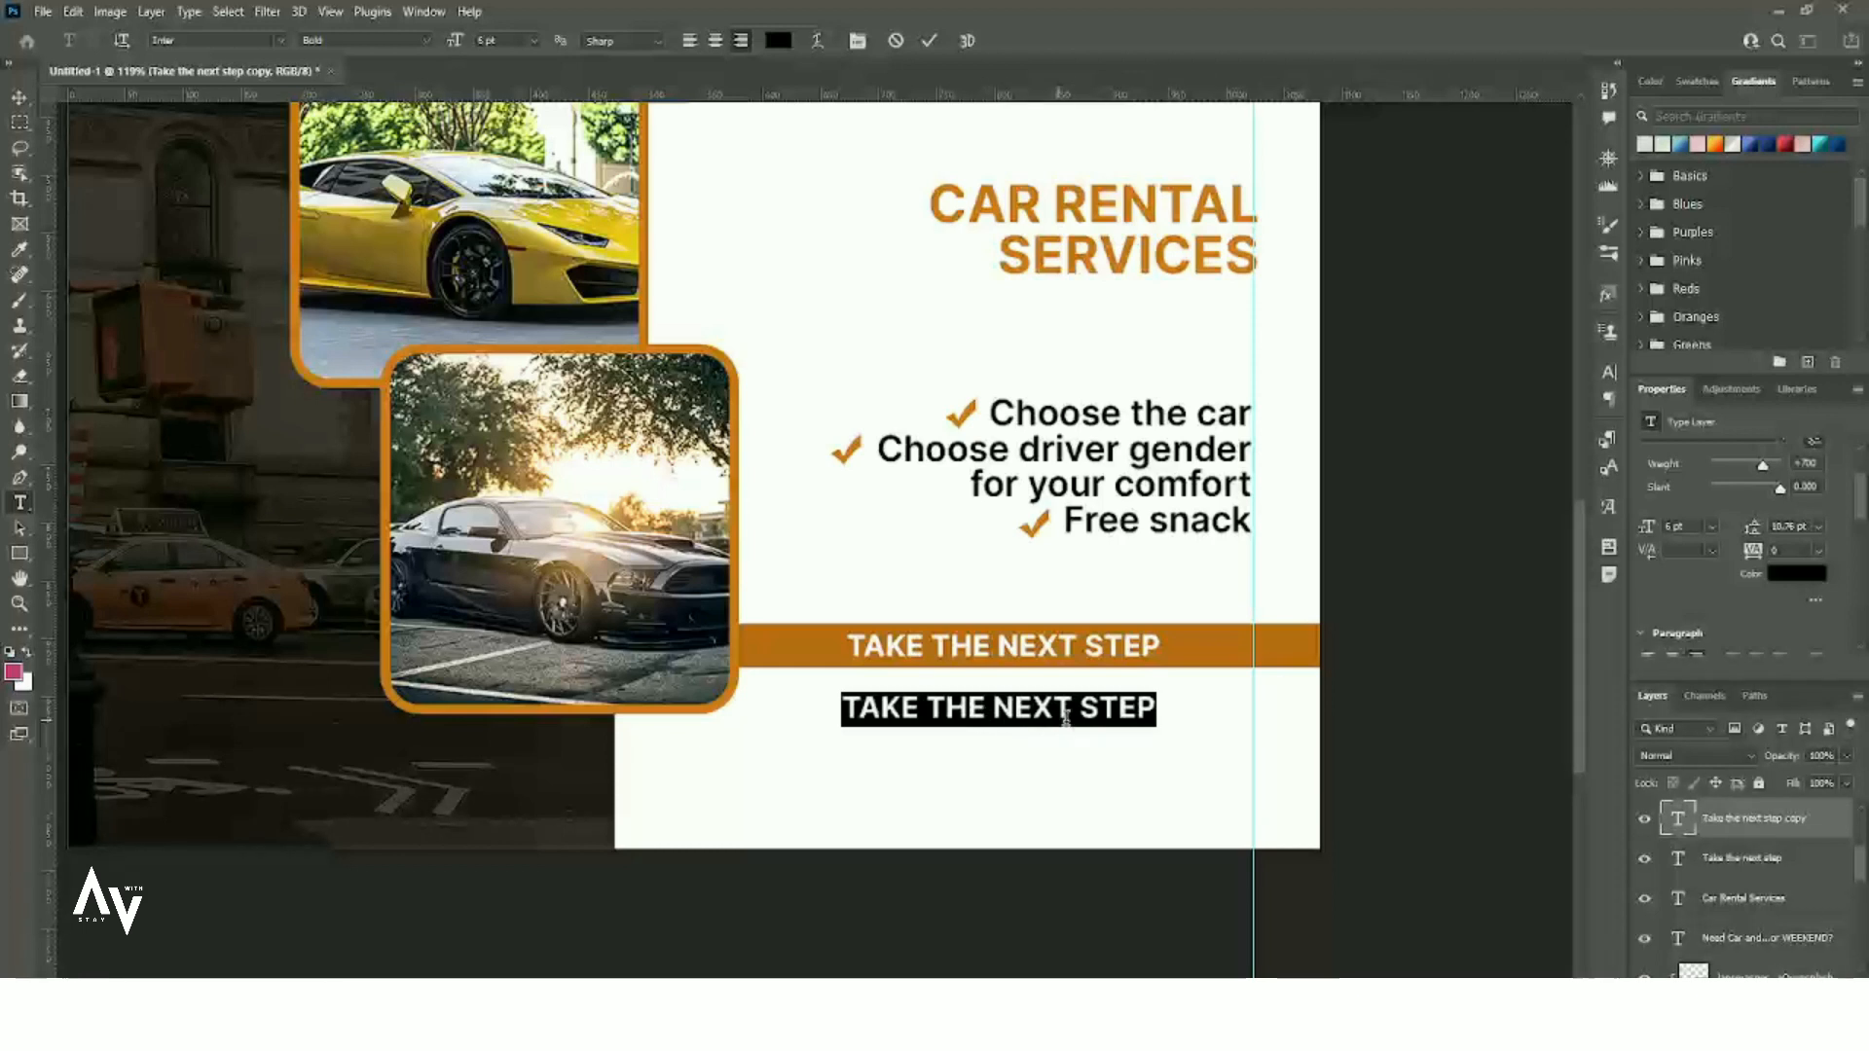
click(19, 97)
key(ctrl+t)
drag(1158, 725, 1104, 717)
drag(1082, 711, 1124, 712)
key(Return)
- Replace the copied text with the contact phone number
double_click(1110, 704)
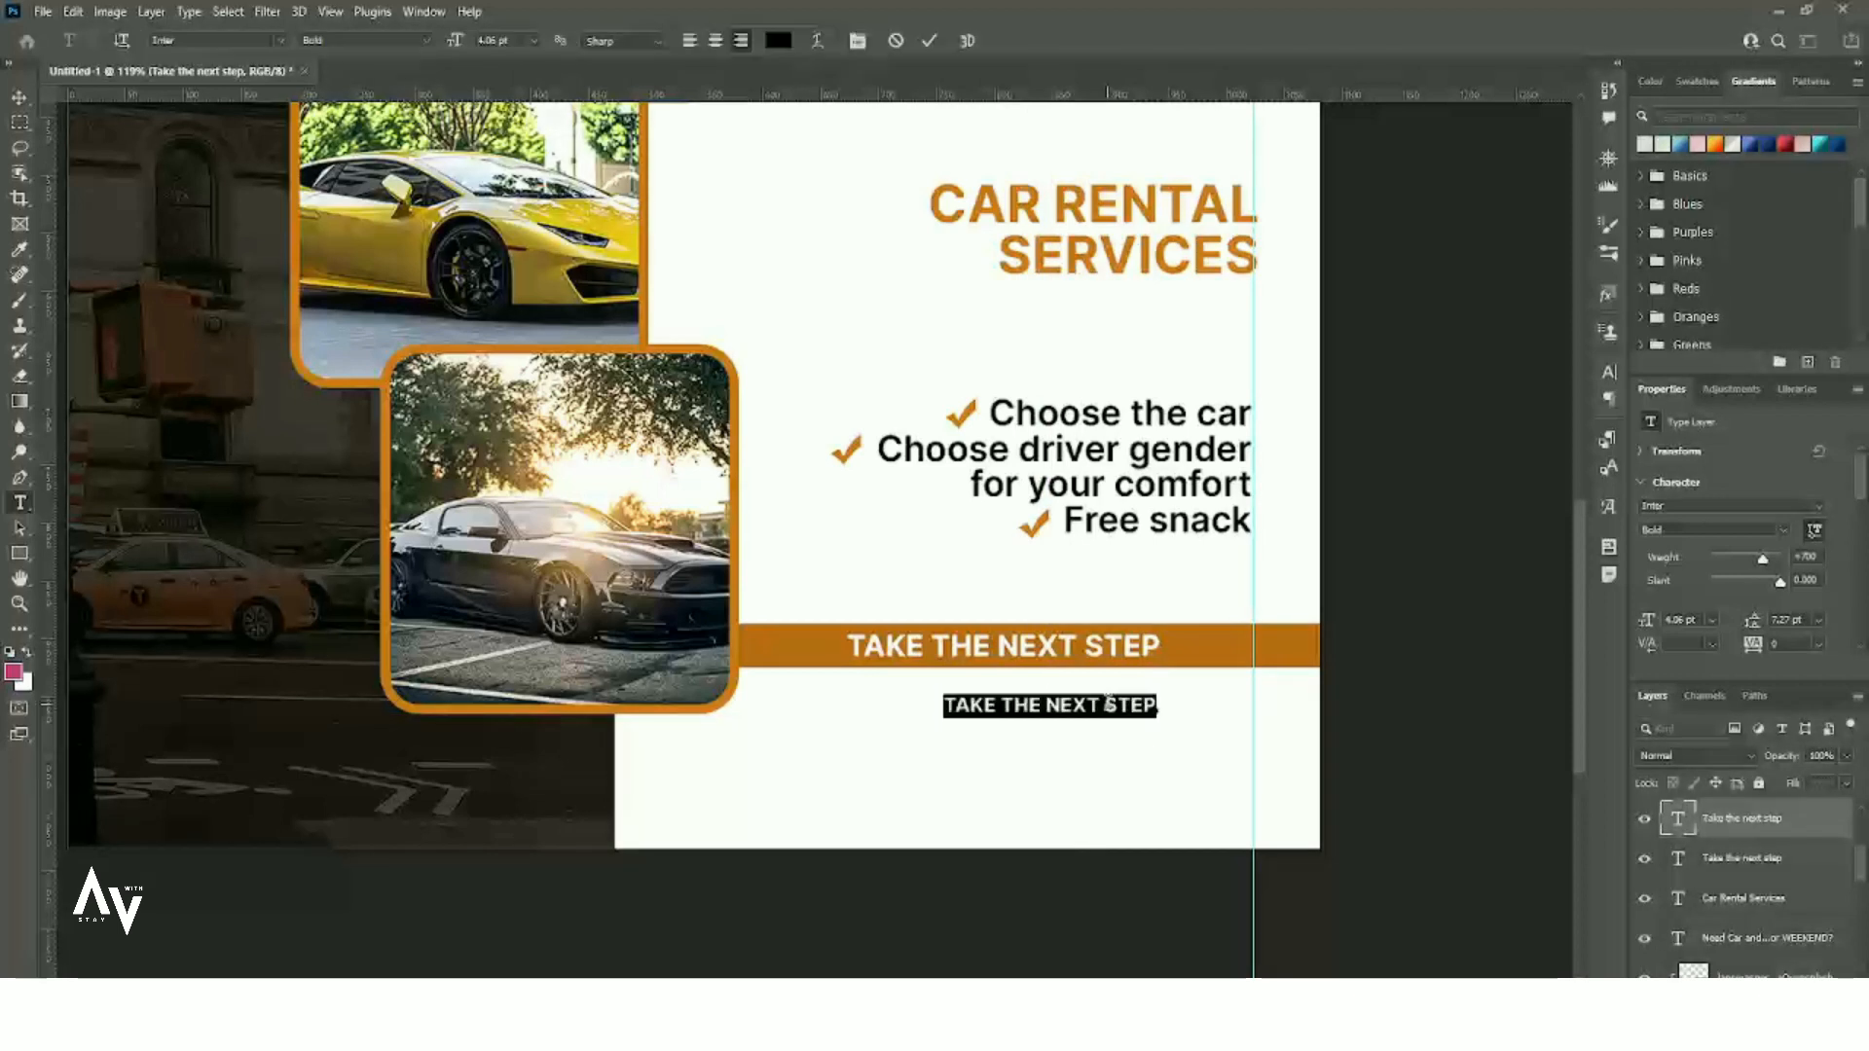
key(ctrl+Return)
- Duplicate the phone line below and change the copy to the contact e-mail address
drag(1108, 707, 1109, 737)
double_click(1119, 738)
text(www.)
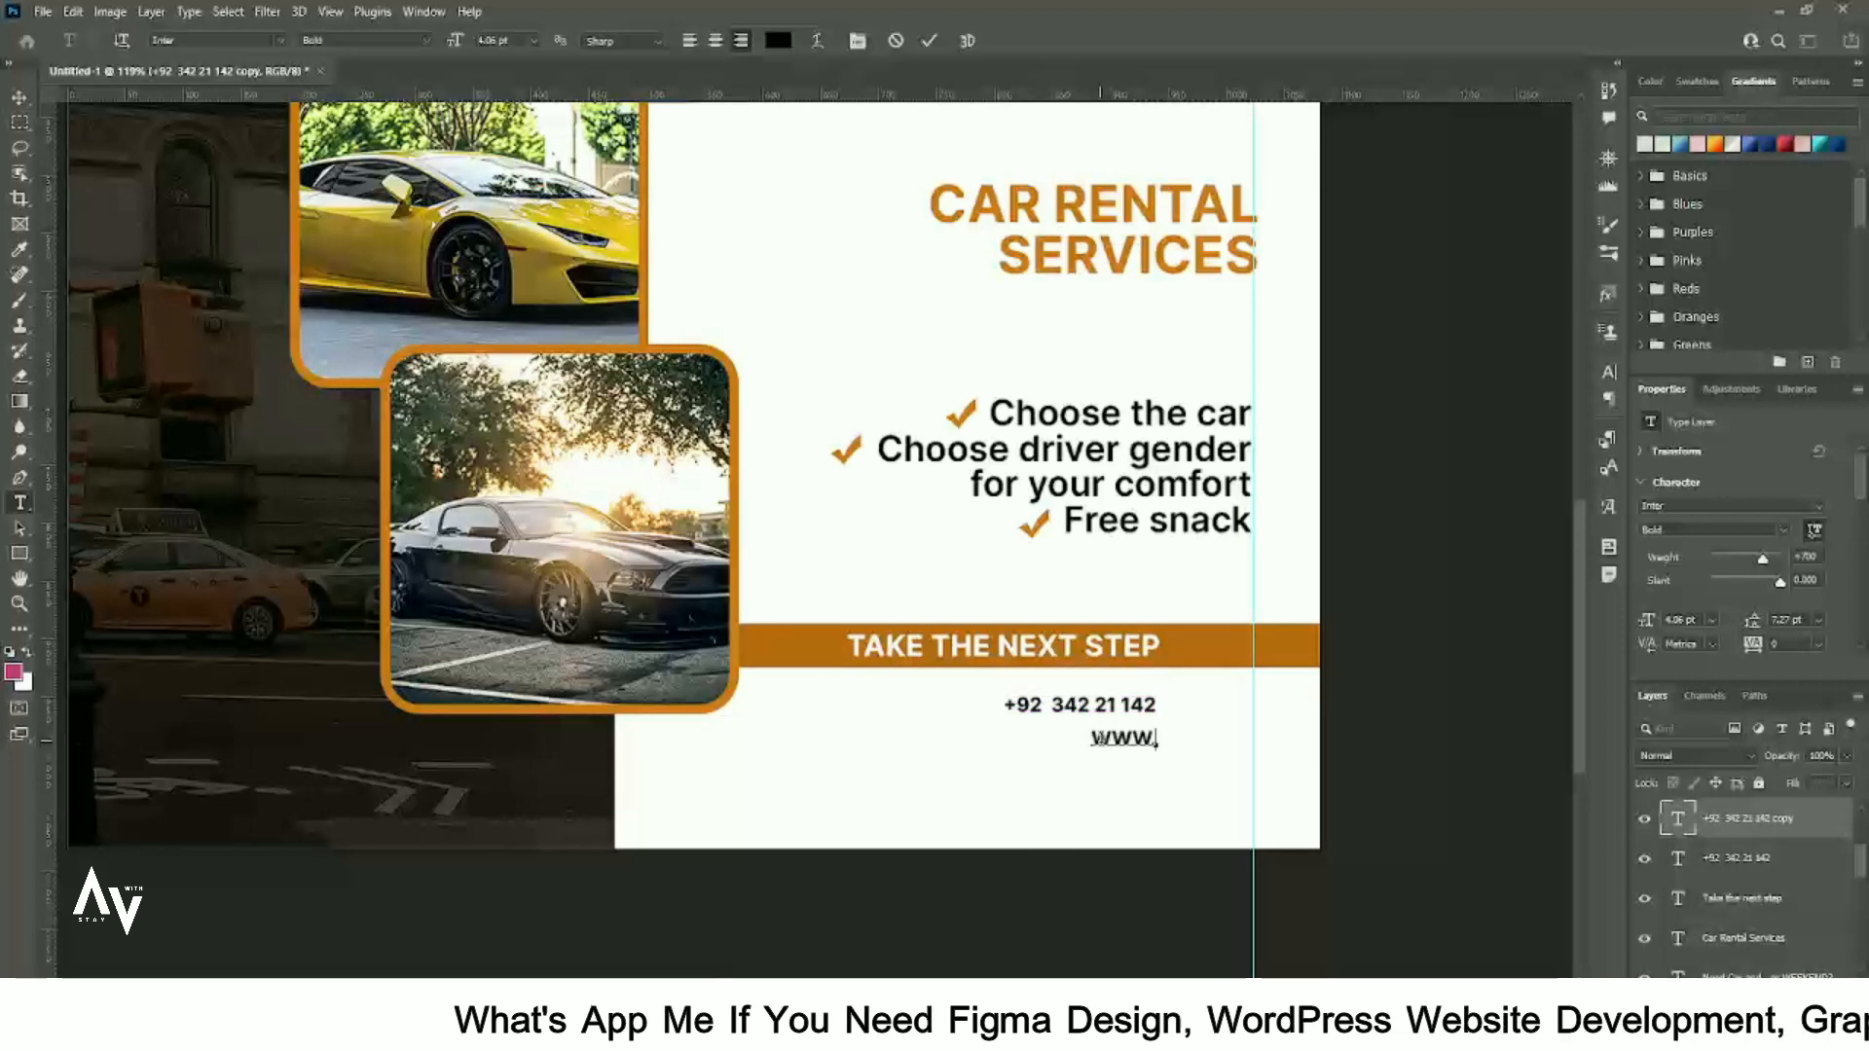
key(BackSpace)
key(BackSpace)
key(BackSpace)
key(BackSpace)
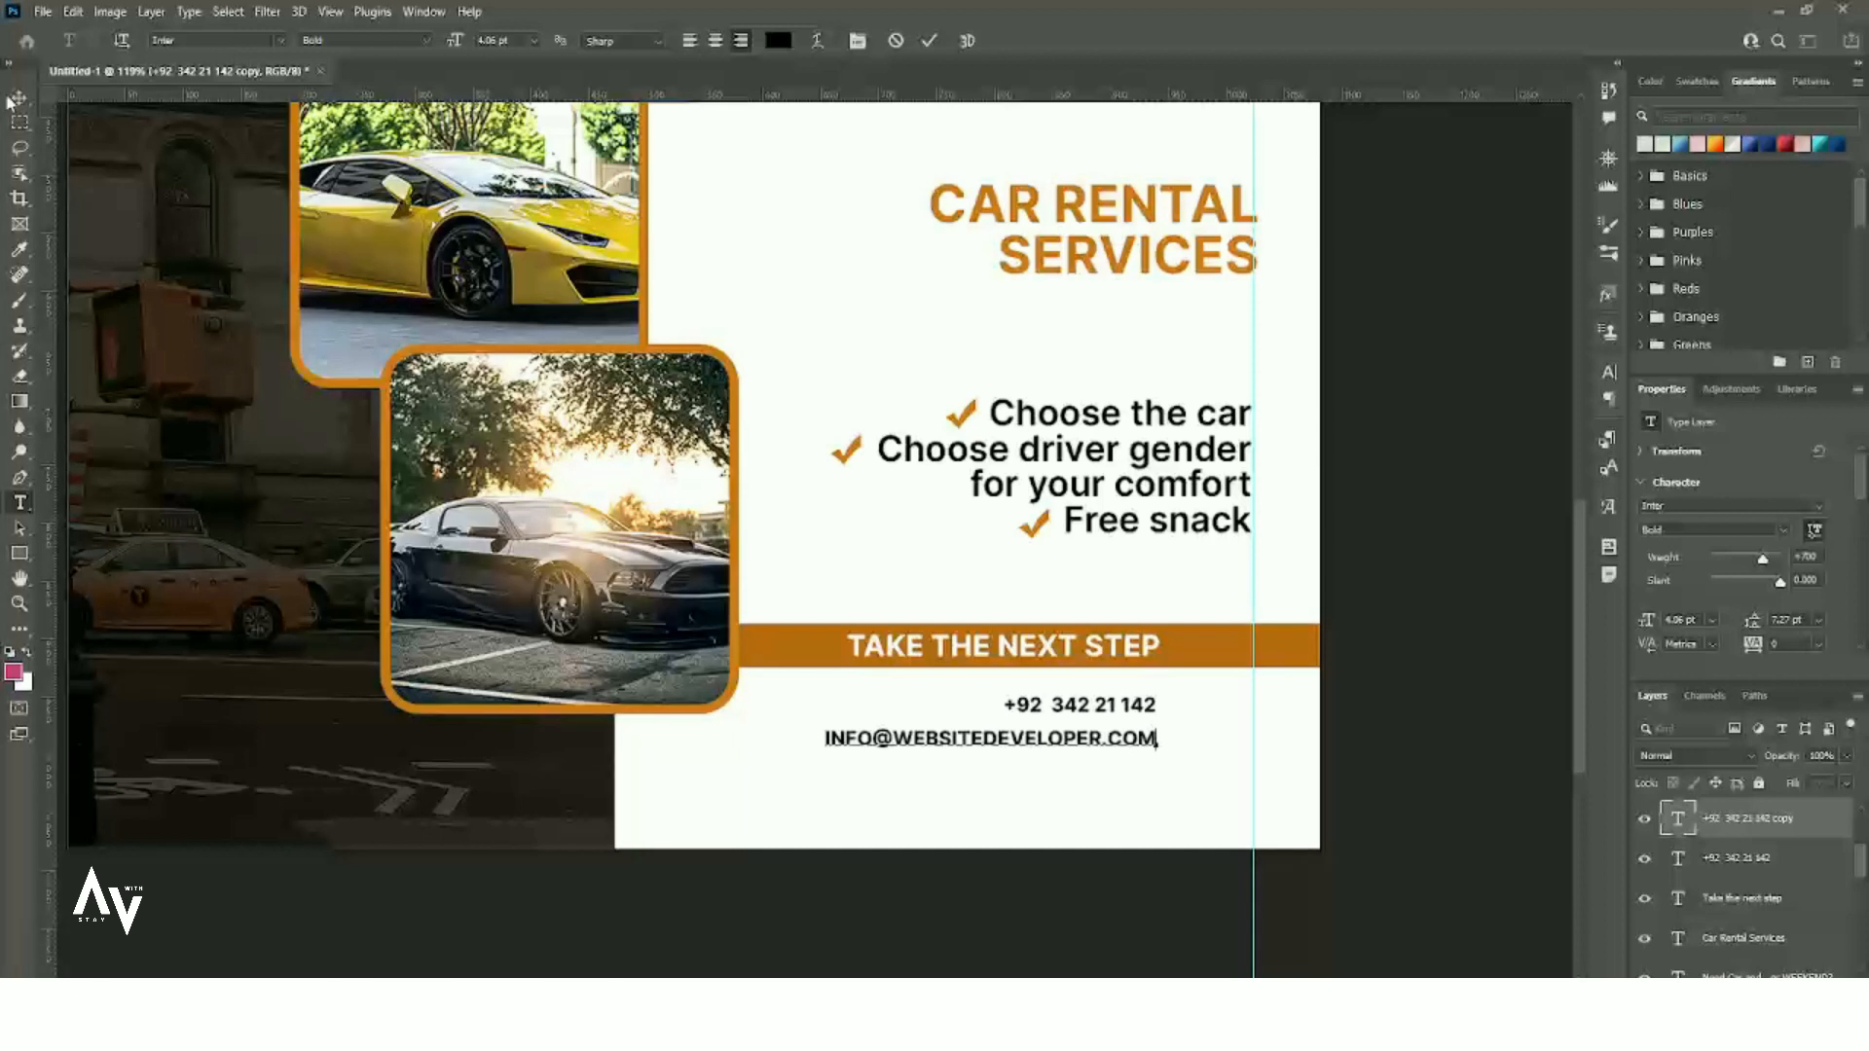
click(19, 98)
- Move the e-mail line above the phone number, aligning both lines on the left
drag(1112, 741, 1155, 777)
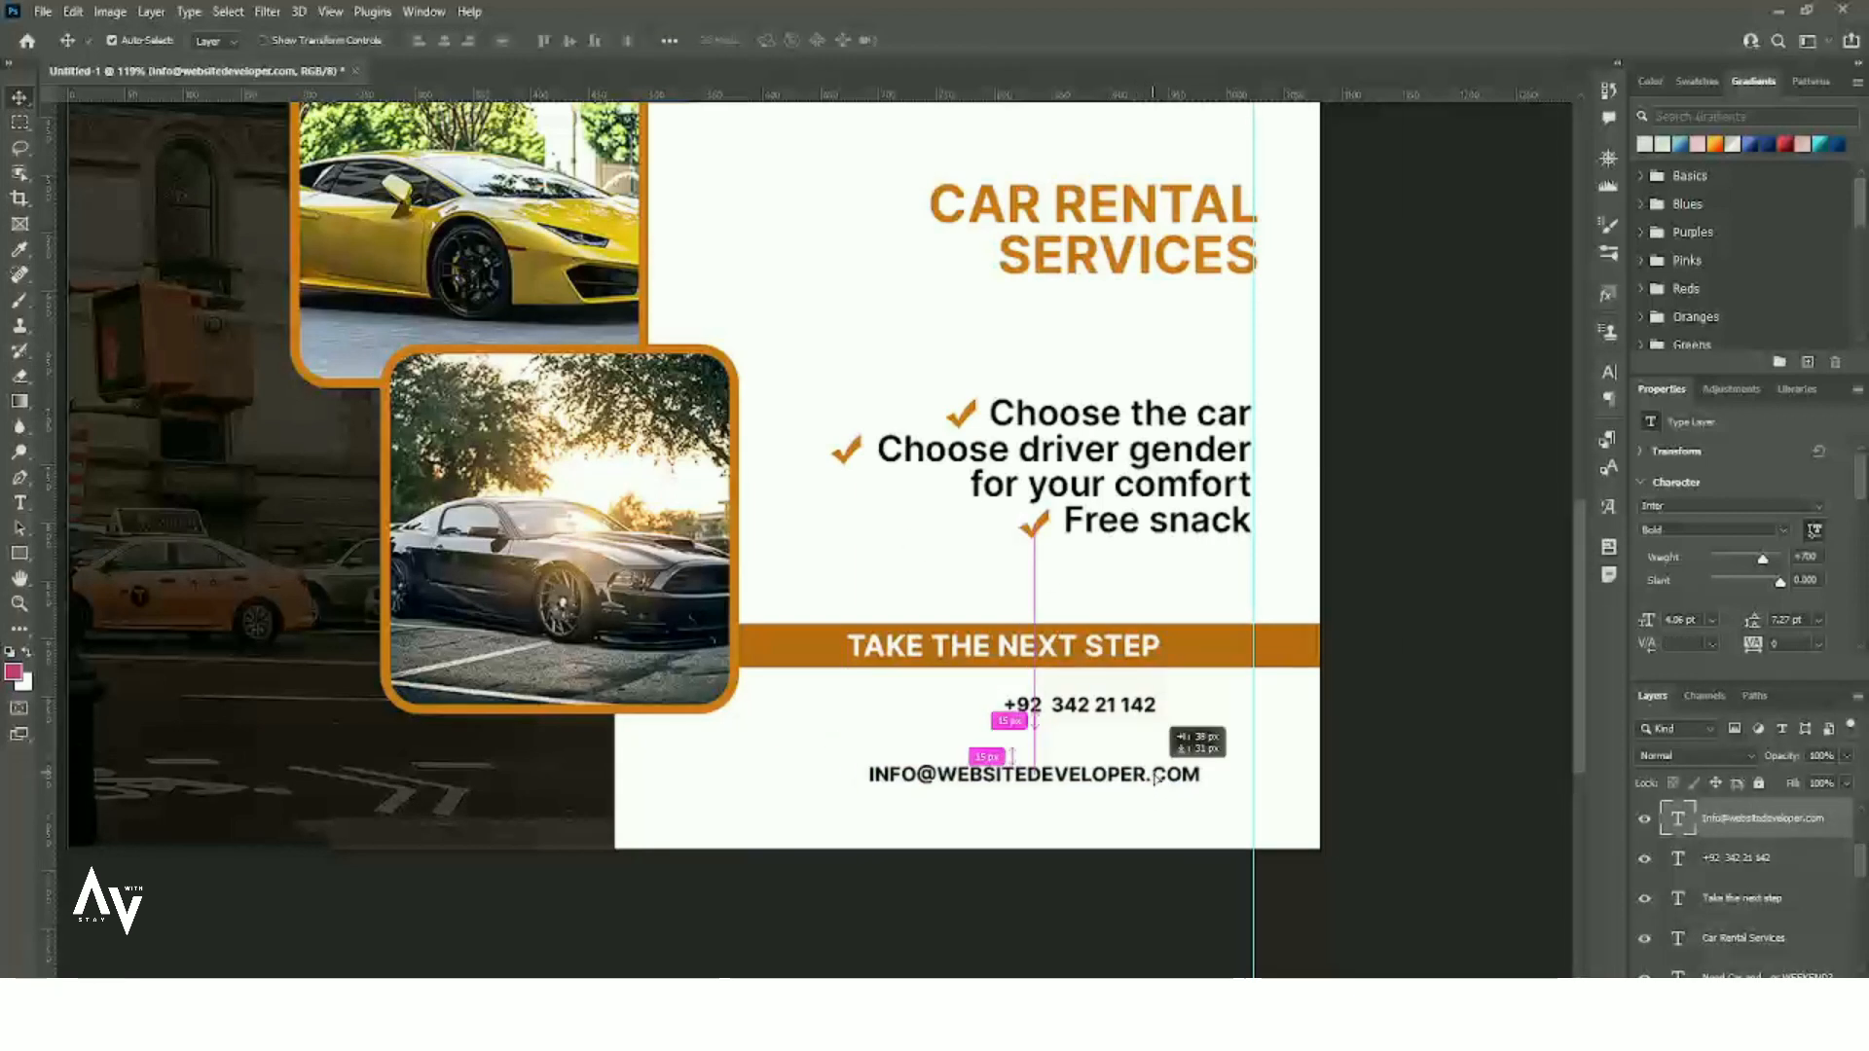
drag(1095, 718, 985, 711)
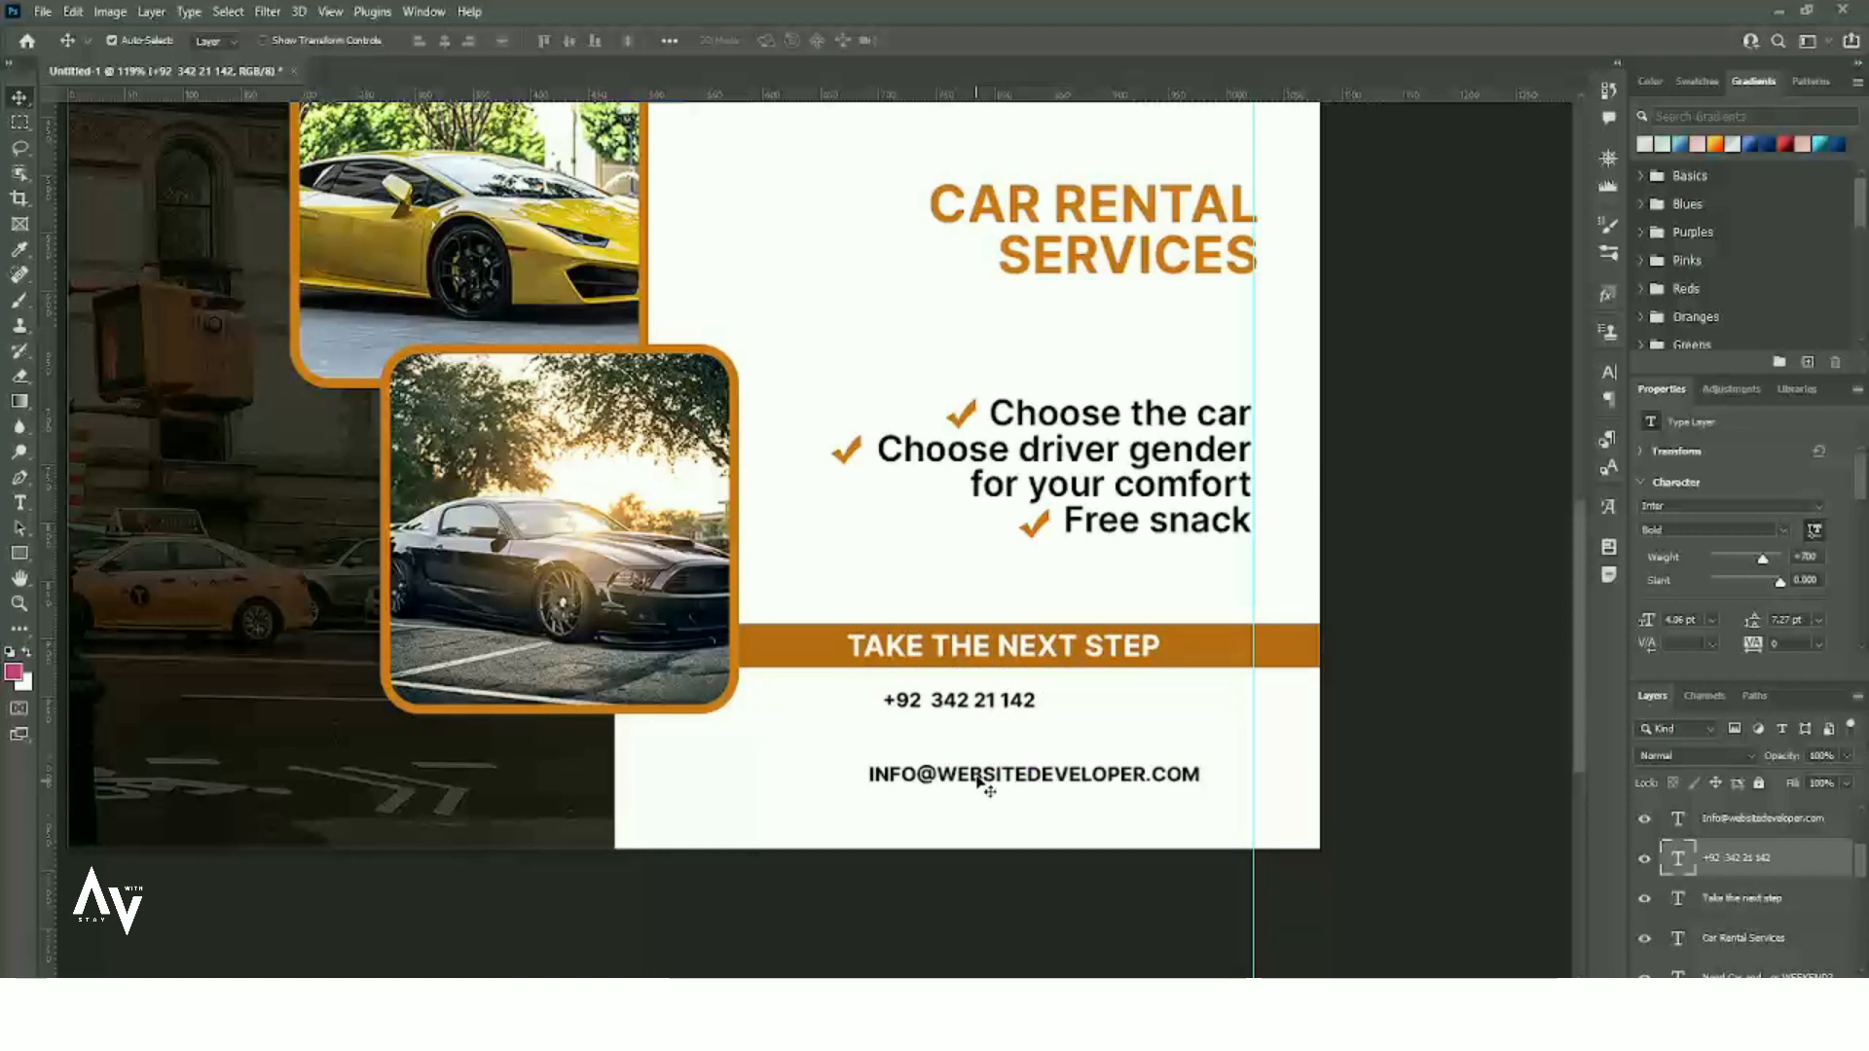
drag(1001, 774, 995, 730)
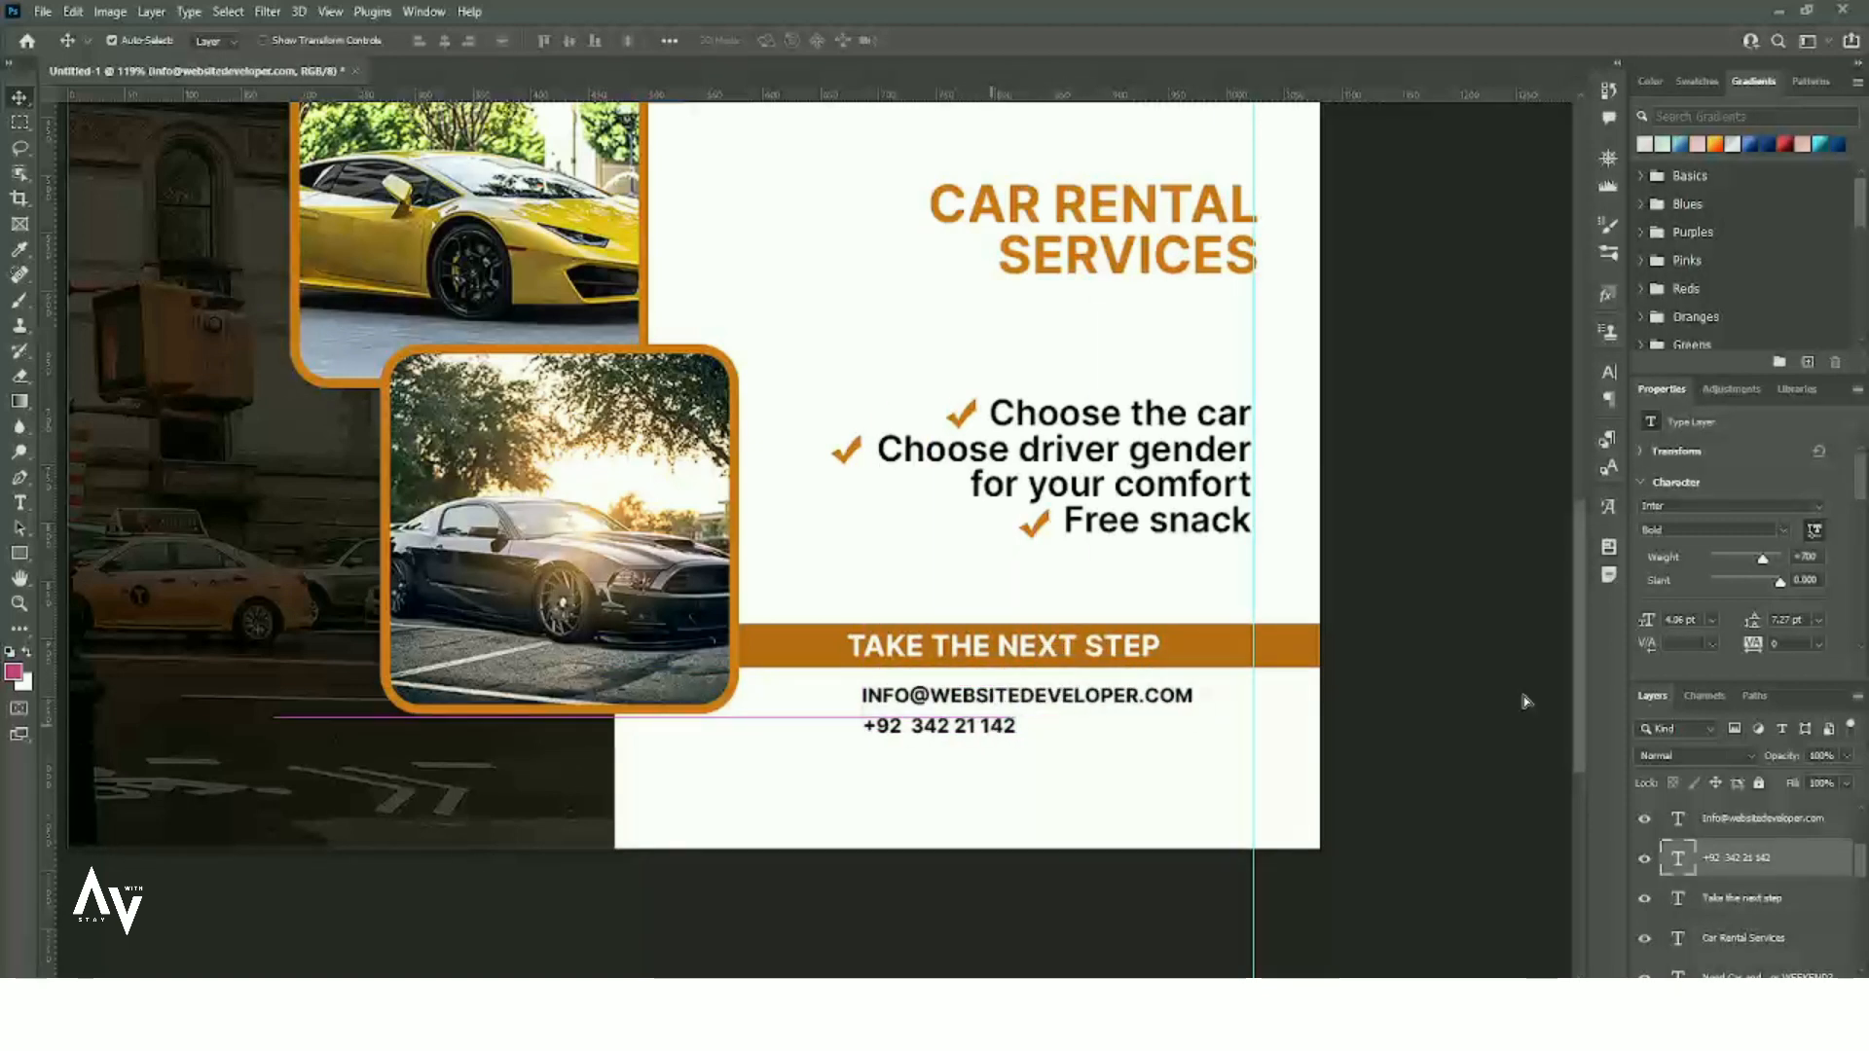
- Colour the e-mail and phone number text dark grey
click(1182, 703)
scroll(1742, 648, down, 2)
click(1795, 605)
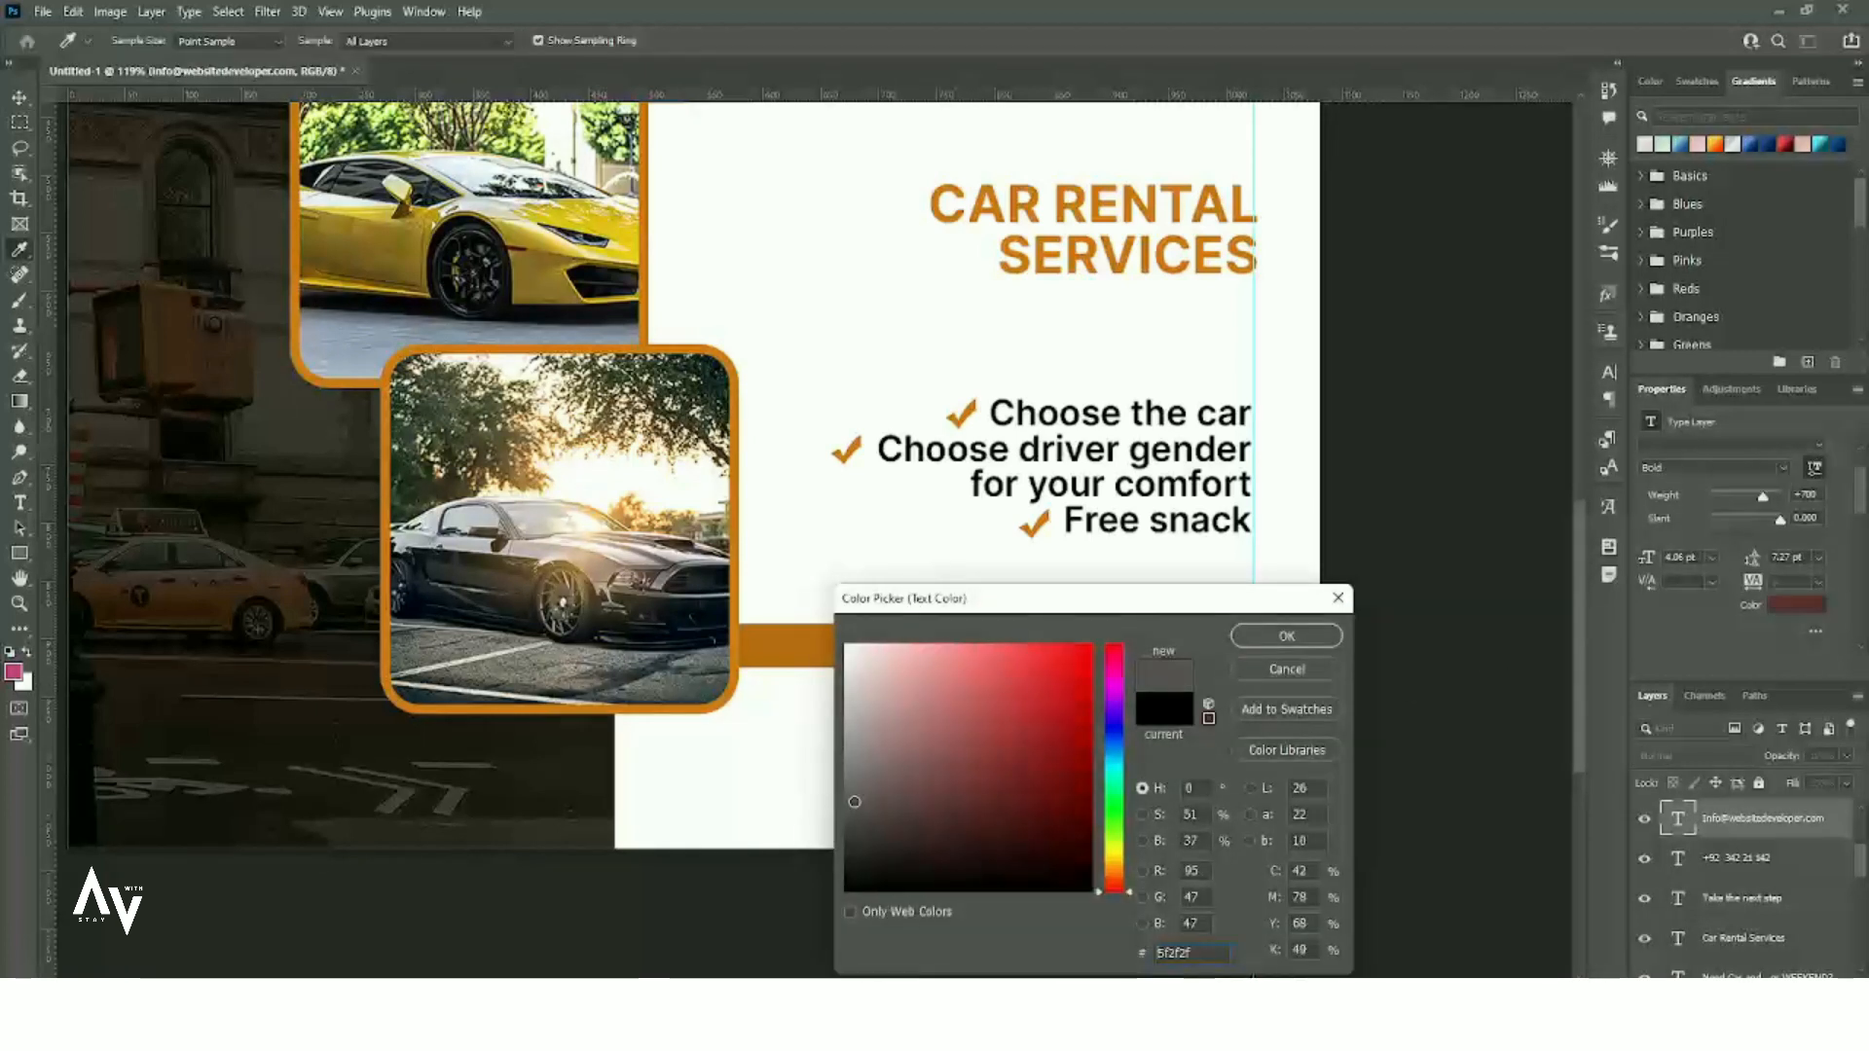
click(1286, 636)
click(1175, 728)
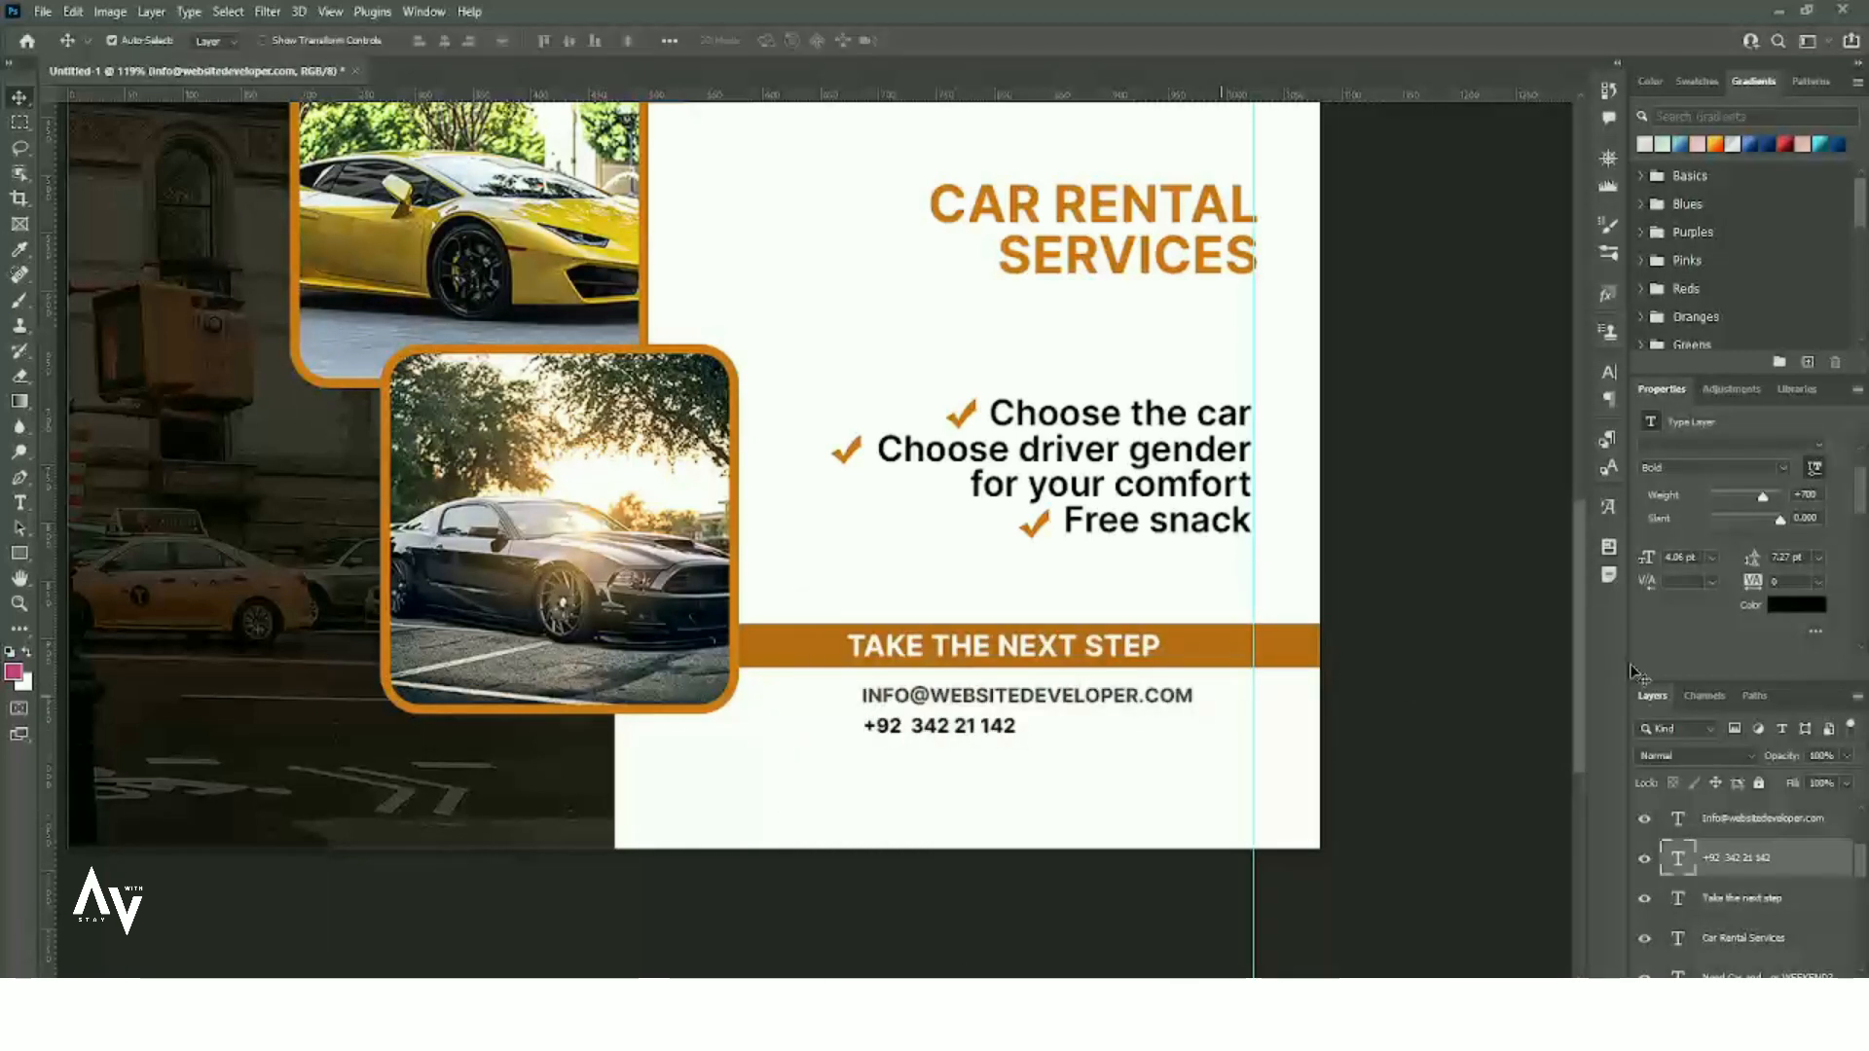
click(1799, 605)
drag(1012, 619, 1000, 693)
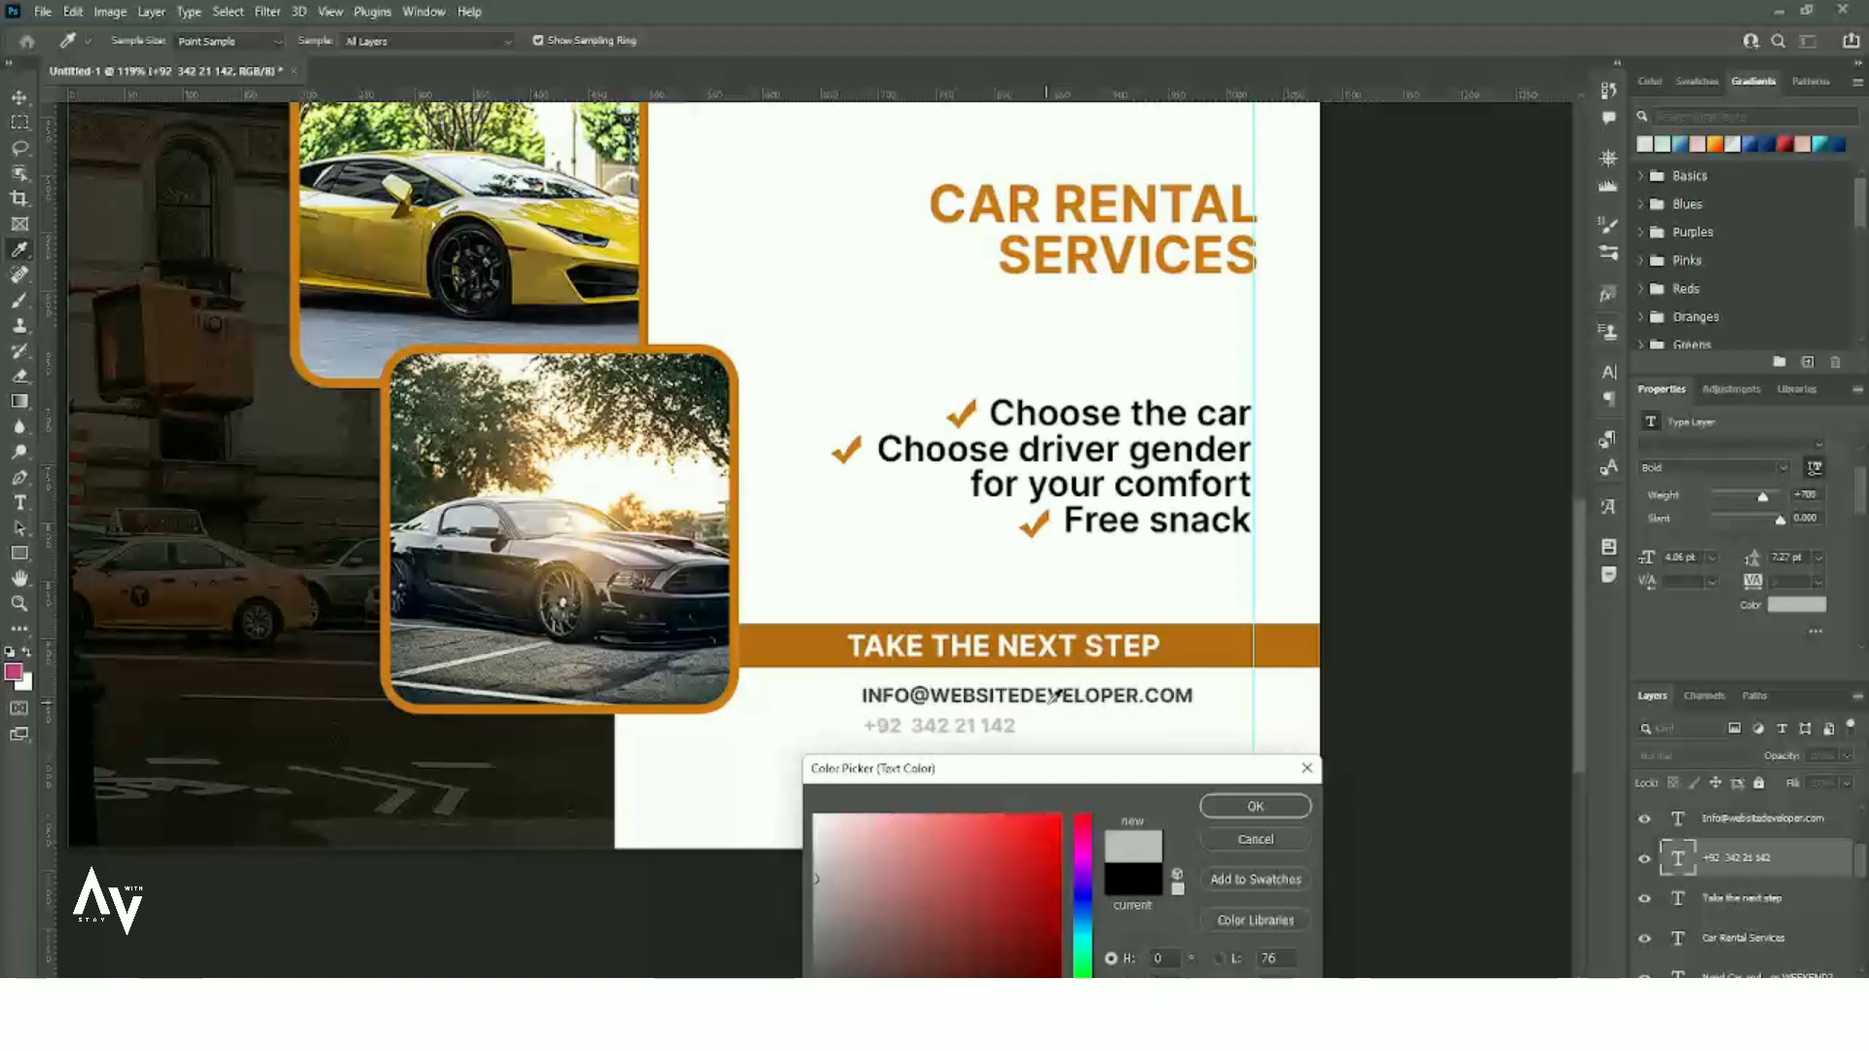
click(1281, 807)
key(v)
scroll(776, 595, down, 5)
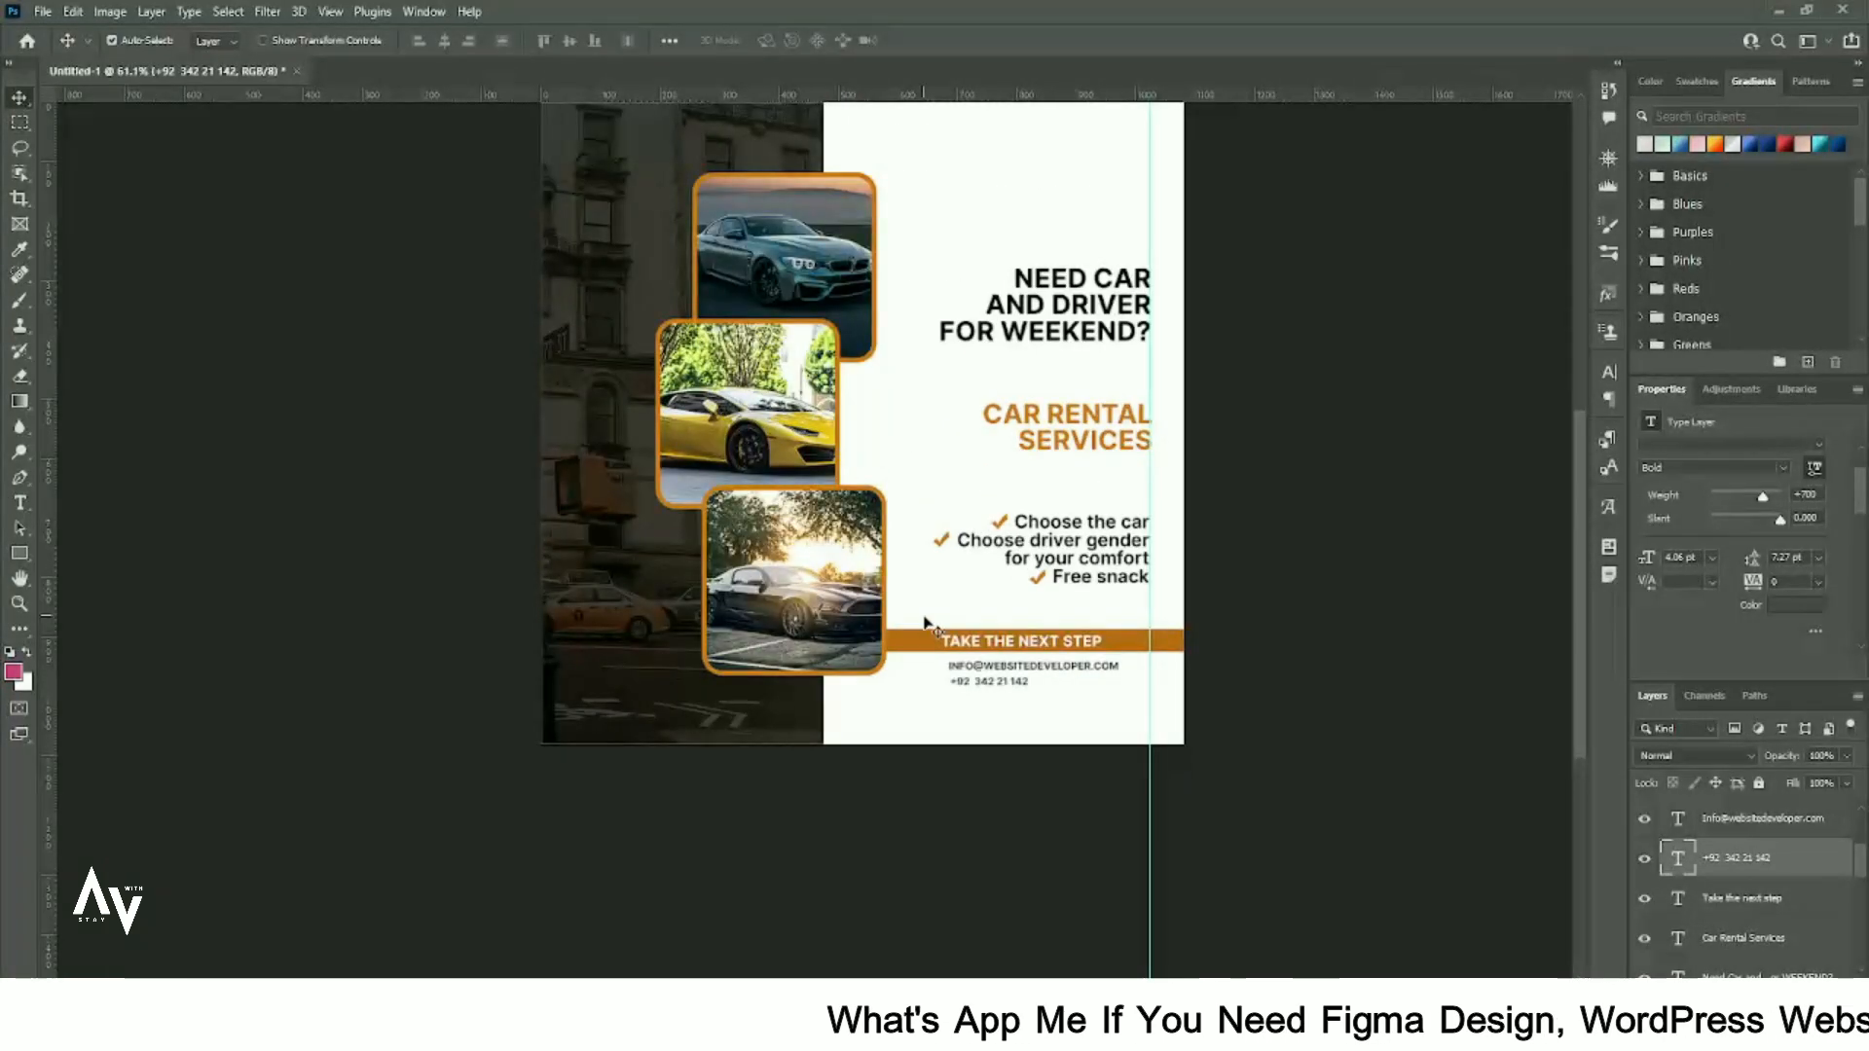
- Duplicate the headline above itself as 'LOGO HERE' and shrink it to about three quarters size
alt+drag(1075, 366, 1060, 252)
double_click(1060, 251)
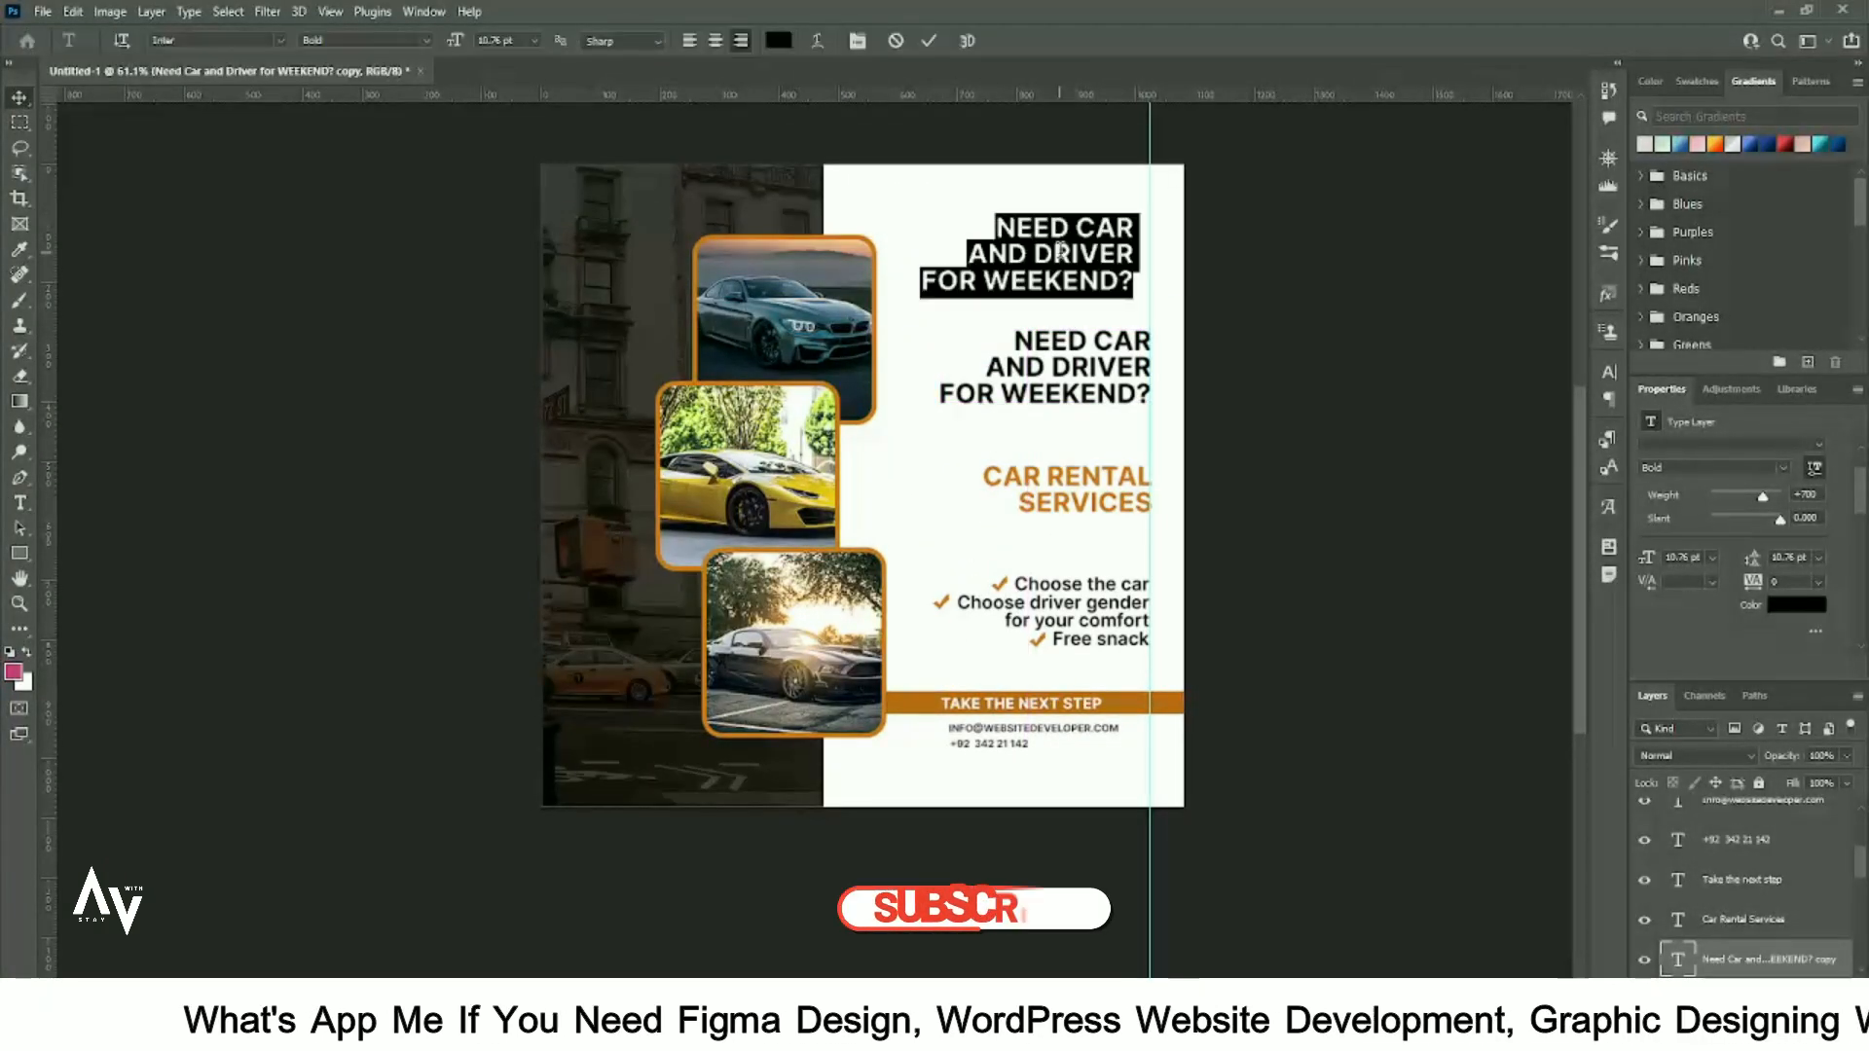
text(LOGO HERE)
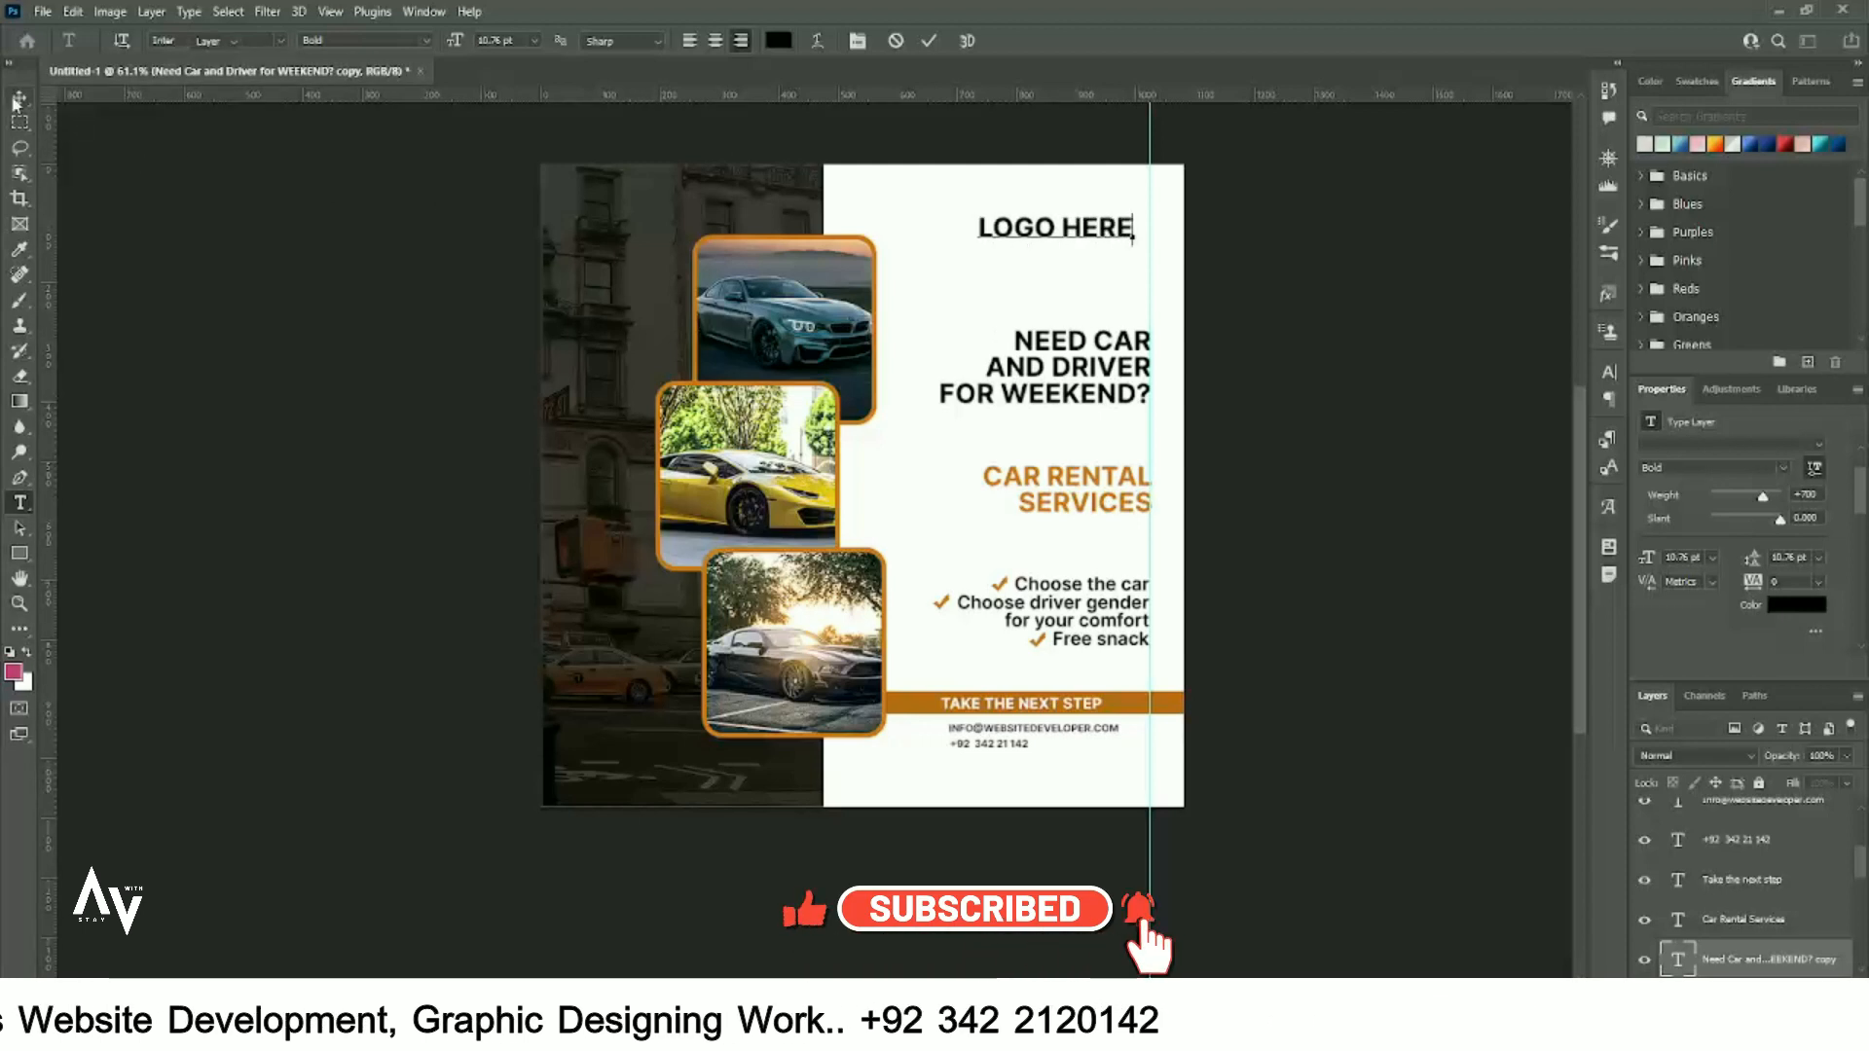
key(ctrl+Return)
key(ctrl+t)
mouse_move(1137, 240)
mouse_down()
mouse_move(1094, 225)
mouse_move(1125, 226)
mouse_up()
key(Return)
- Deselect the placeholder and remove the vertical guide from the canvas
click(1349, 434)
scroll(1349, 434, up, 1)
drag(1149, 561, 4, 561)
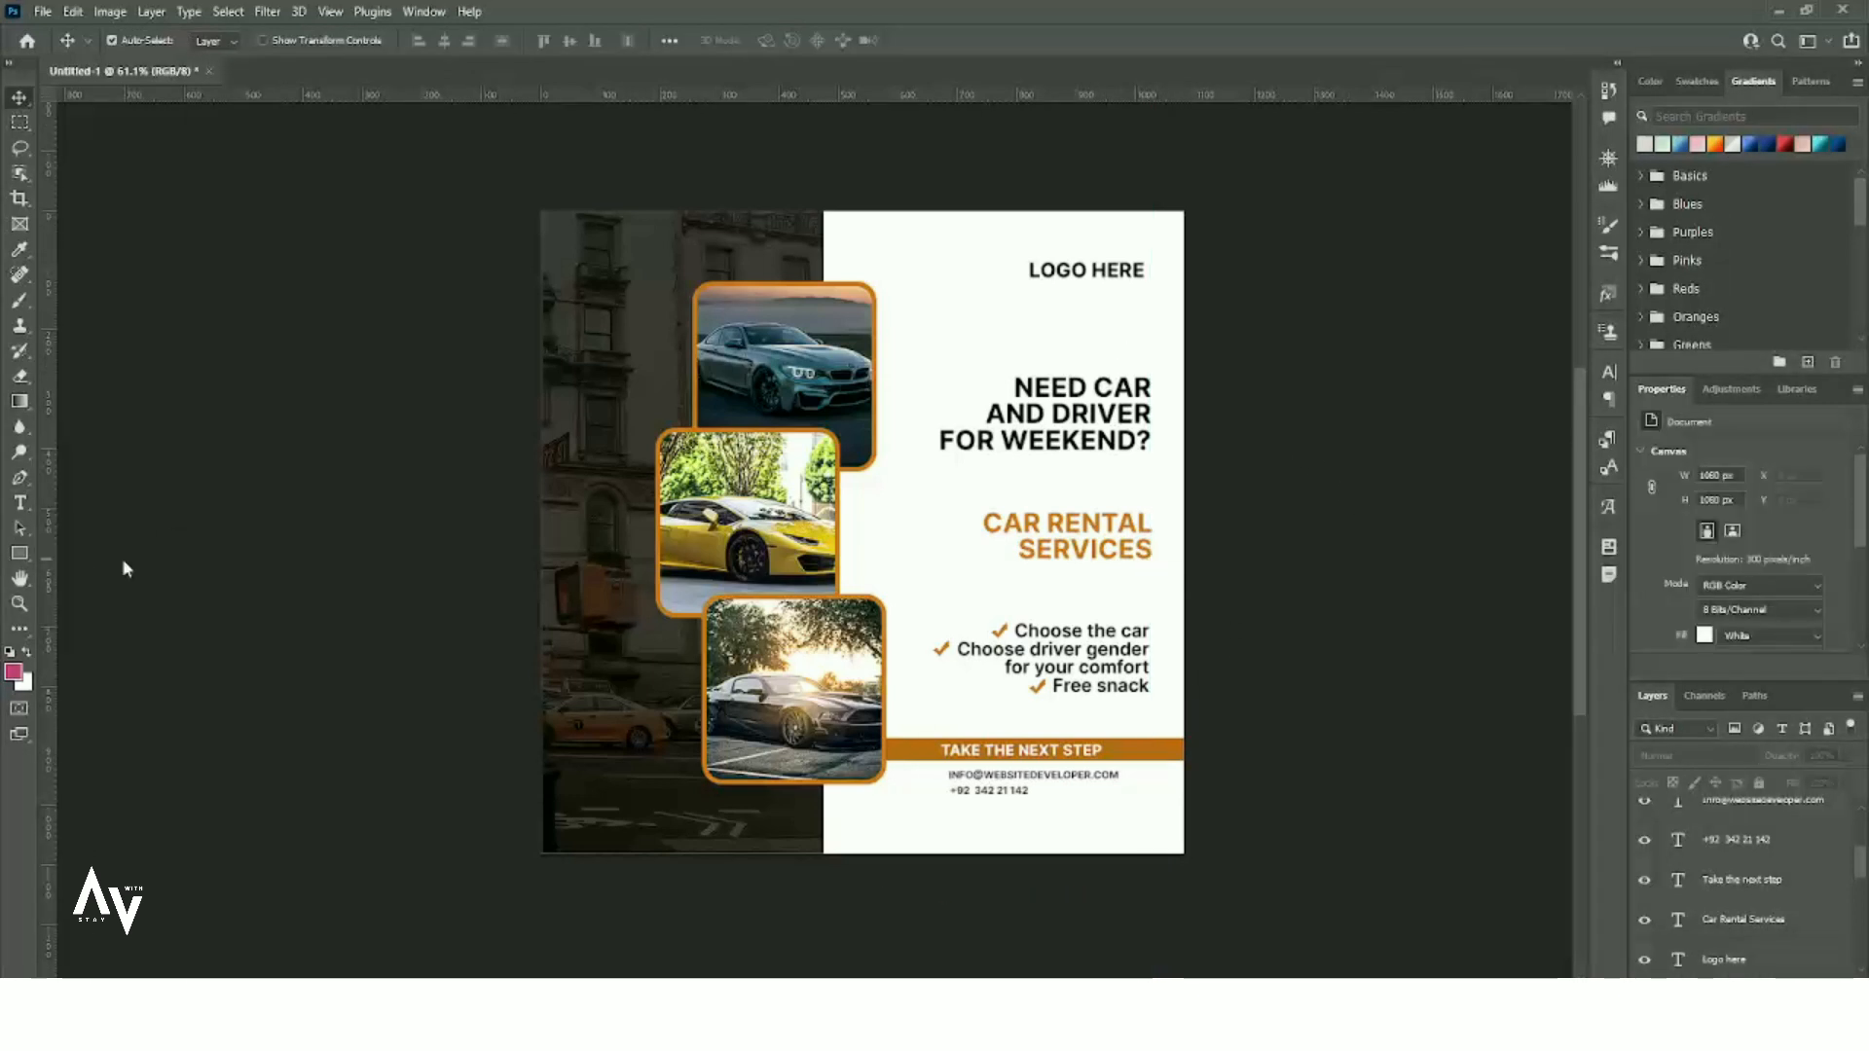
click(19, 553)
- Draw a thin full-height rectangle down the flyer with no stroke
drag(919, 209, 927, 854)
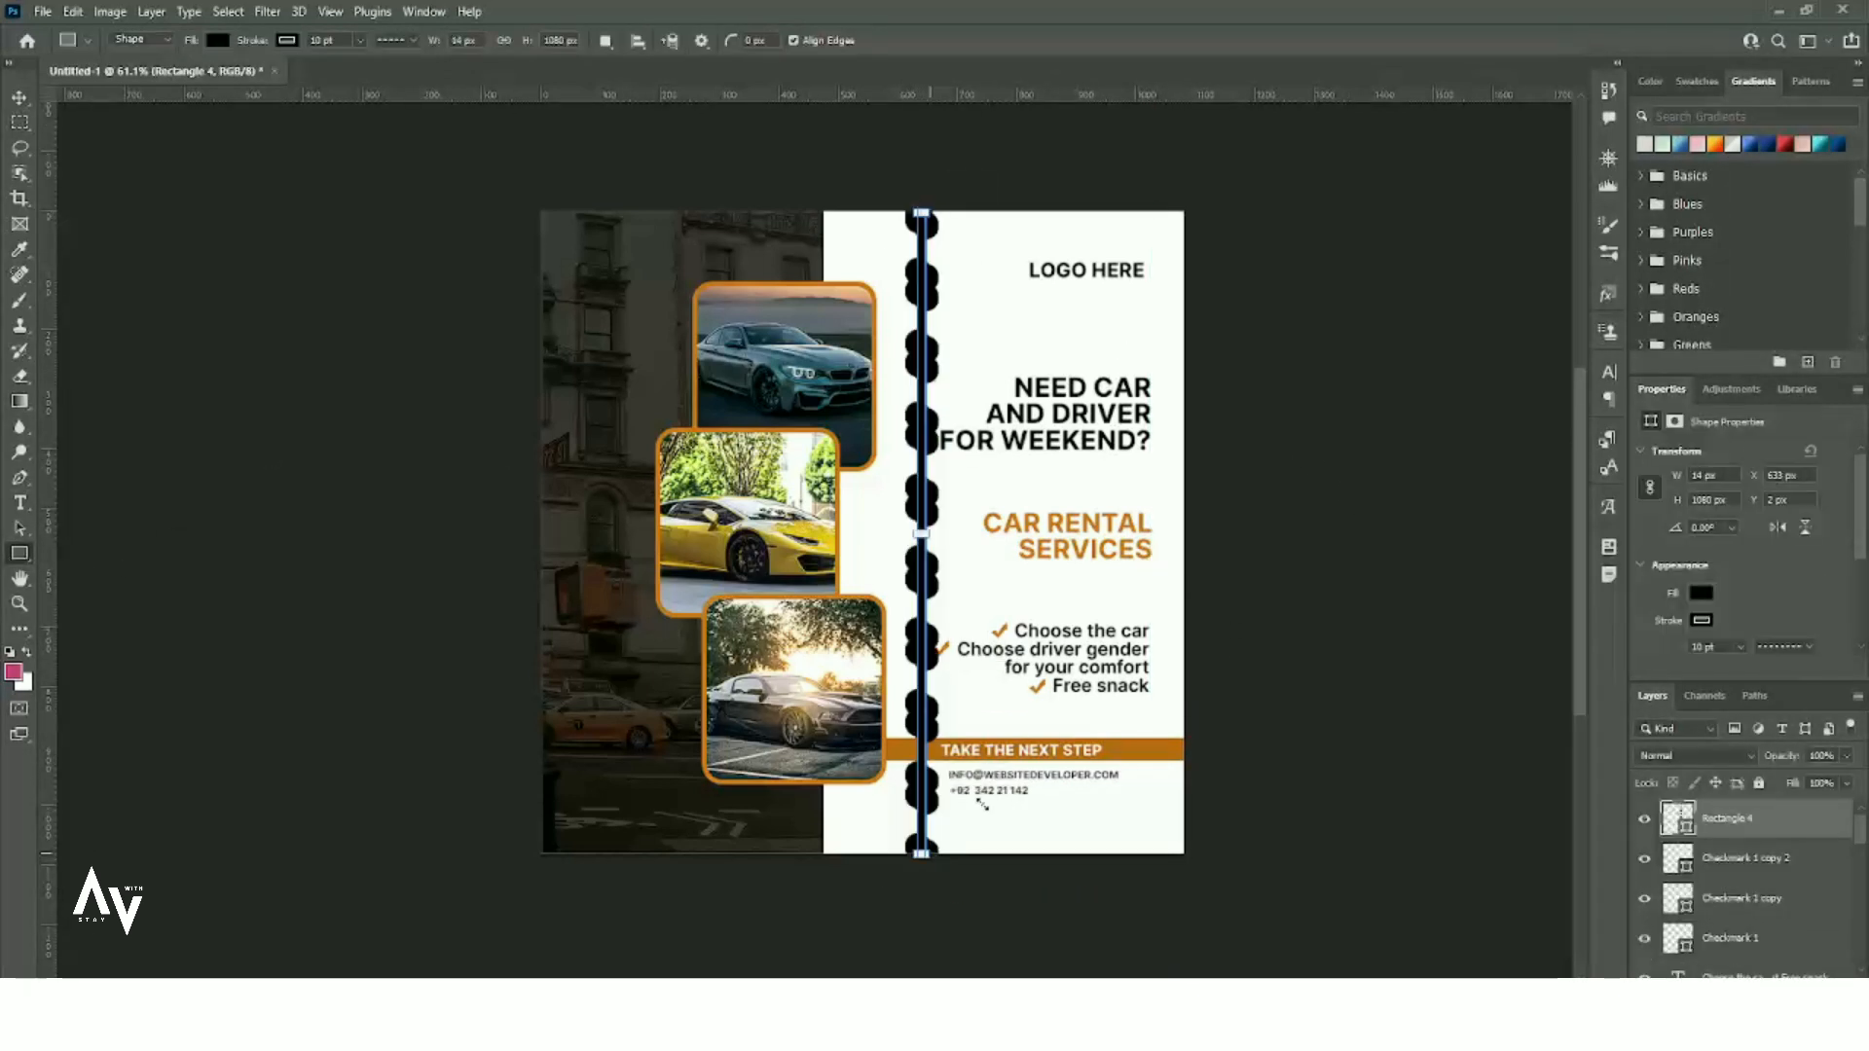
click(1795, 648)
click(1725, 709)
click(1701, 622)
click(1610, 659)
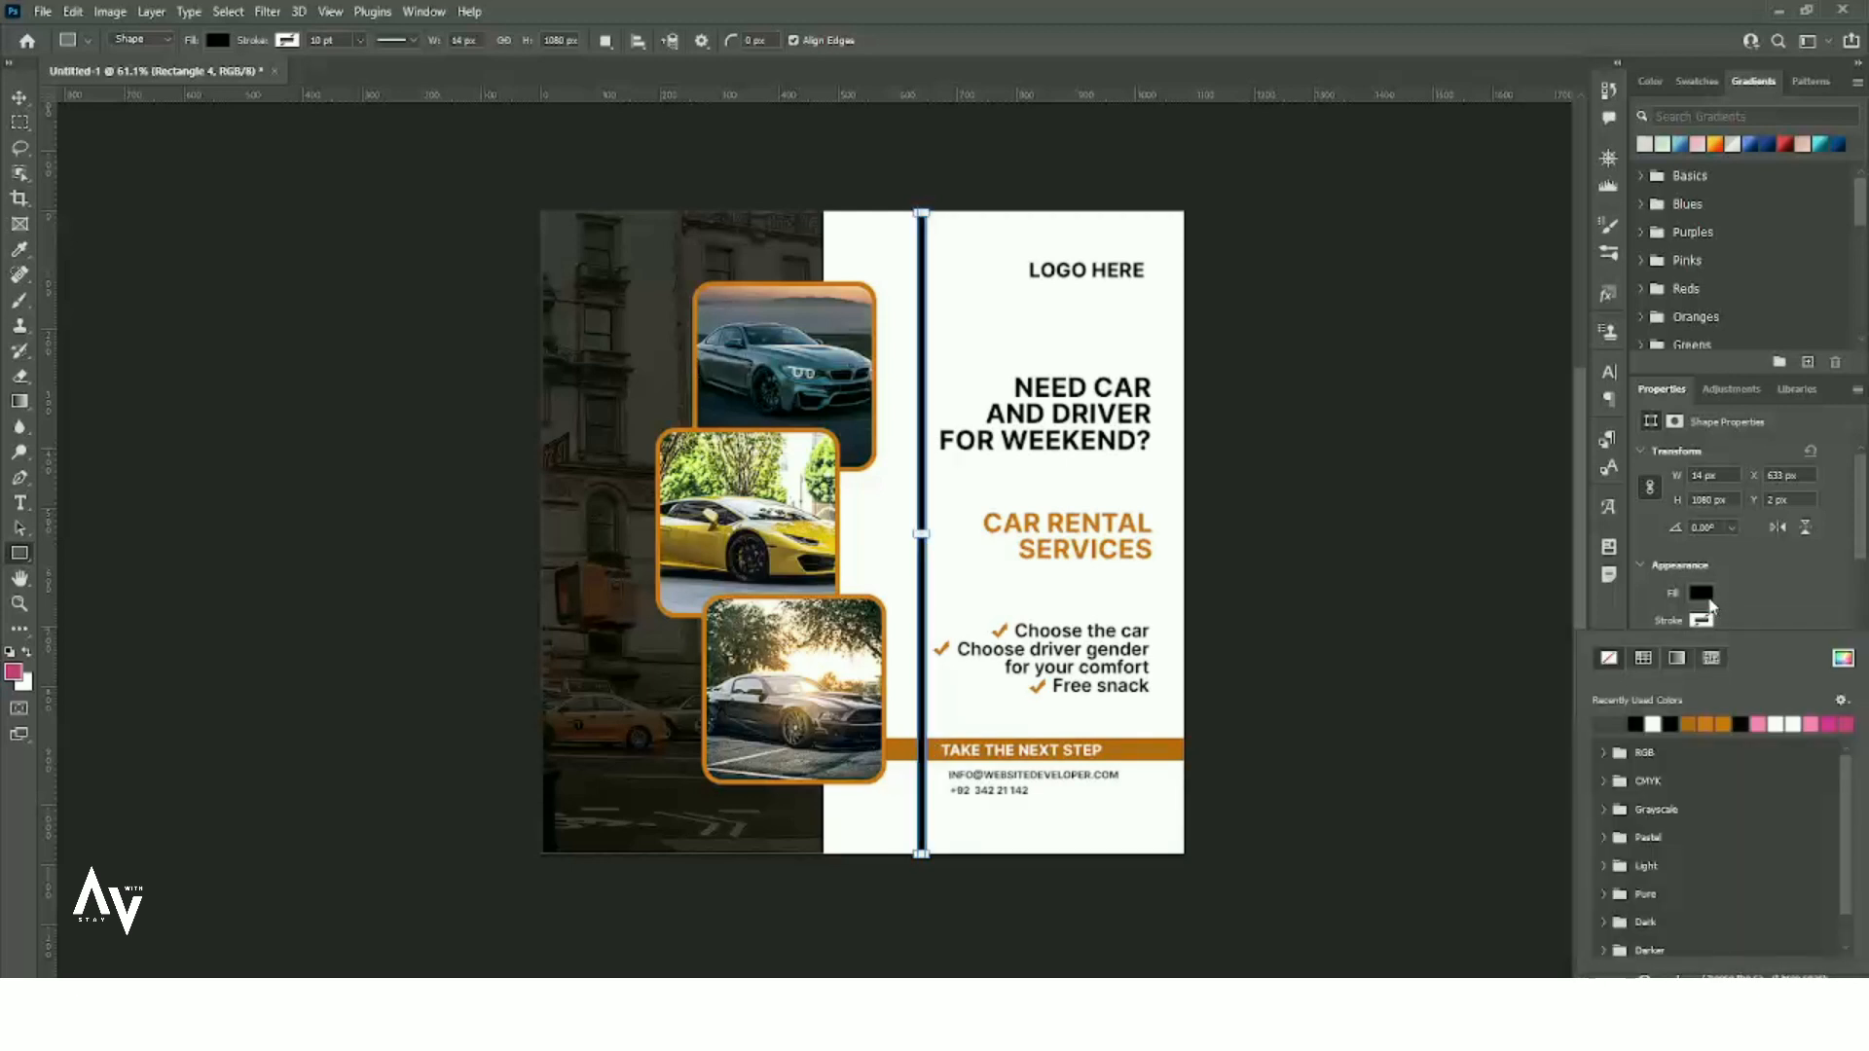
click(939, 533)
drag(926, 533, 932, 534)
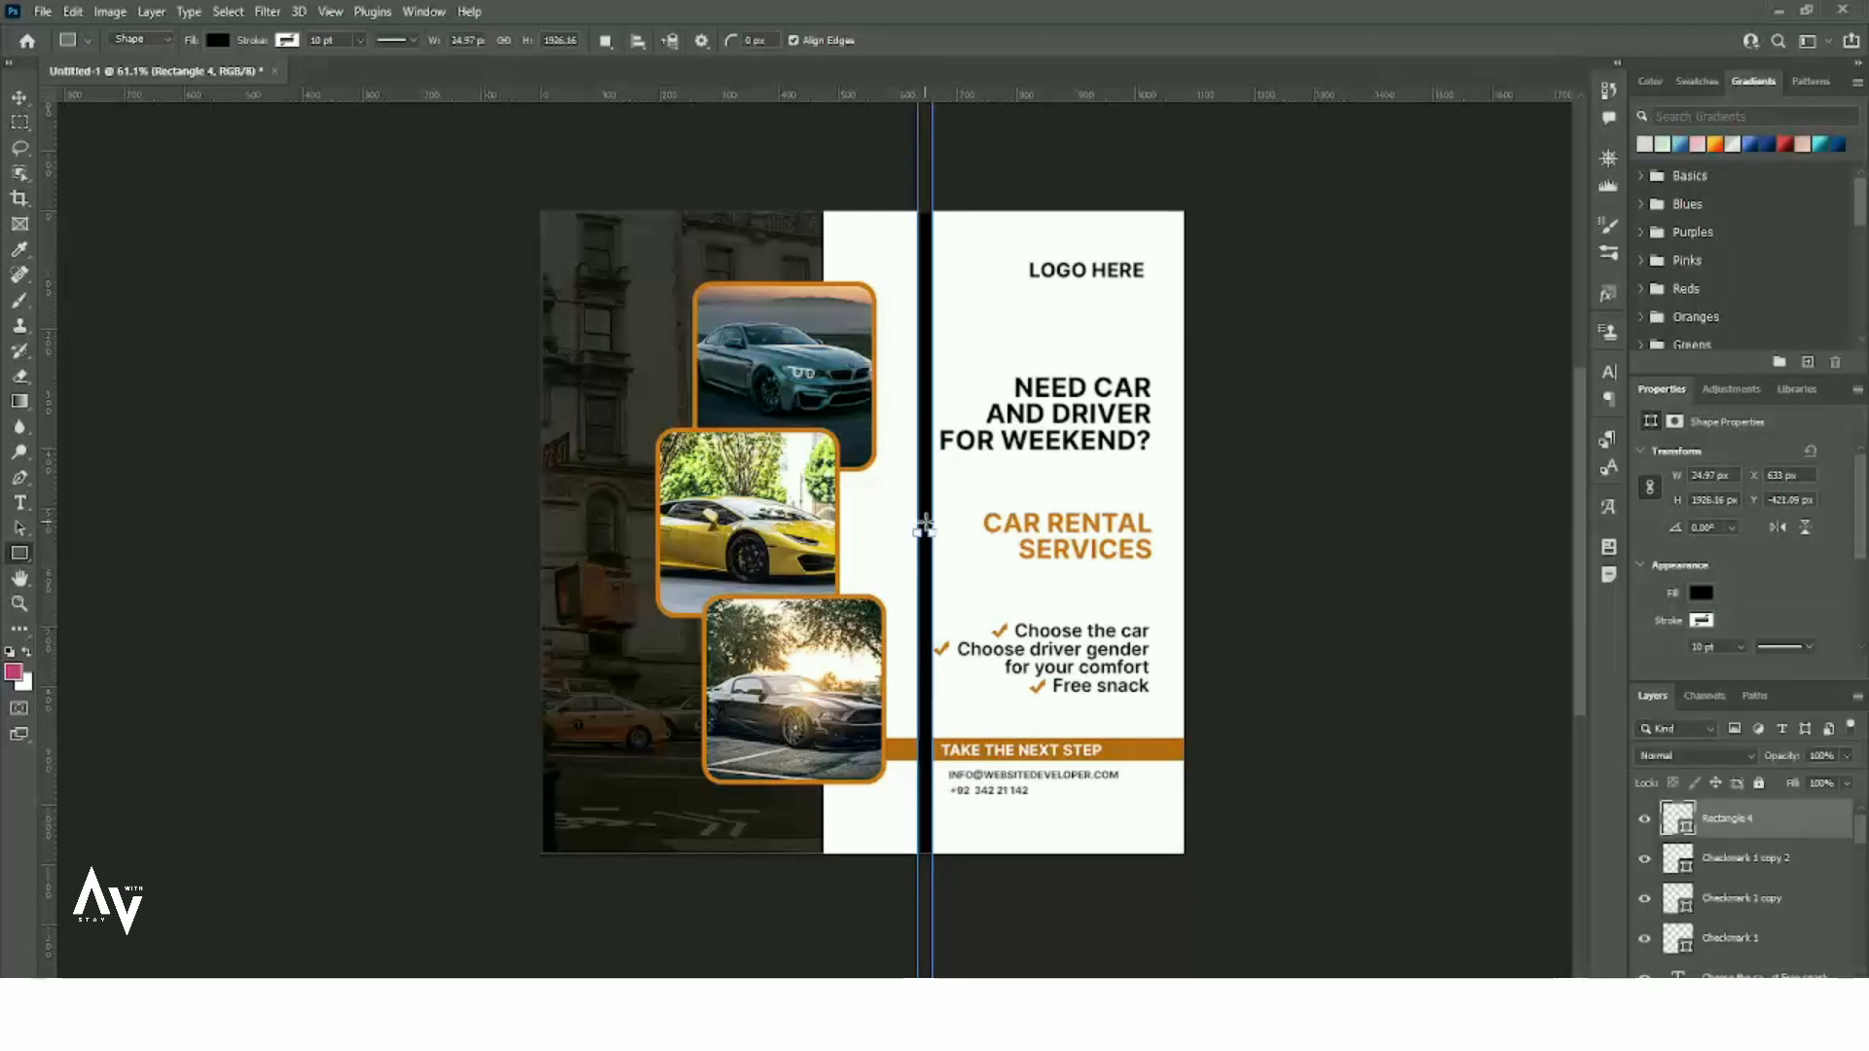
- Narrow the bar with Free Transform
key(v)
scroll(930, 460, up, 7)
key(ctrl+t)
click(897, 388)
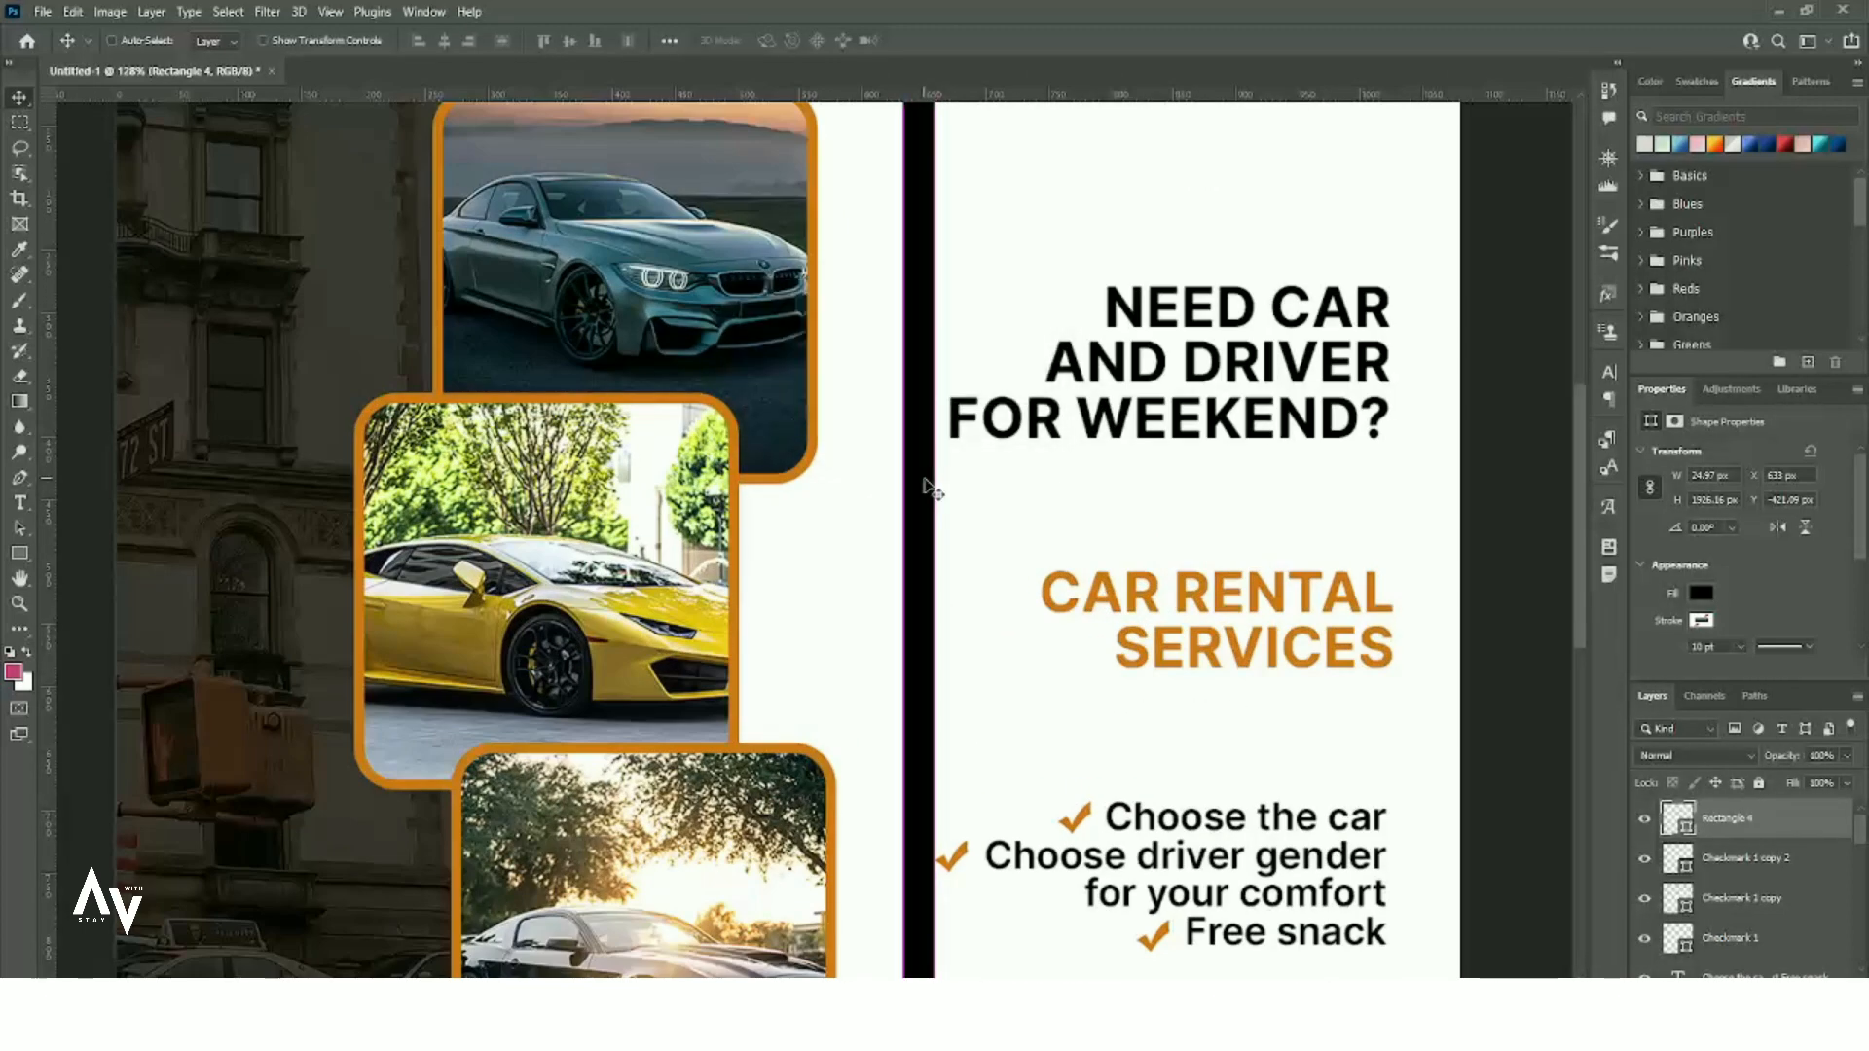
key(ctrl+t)
drag(931, 614, 924, 613)
key(Return)
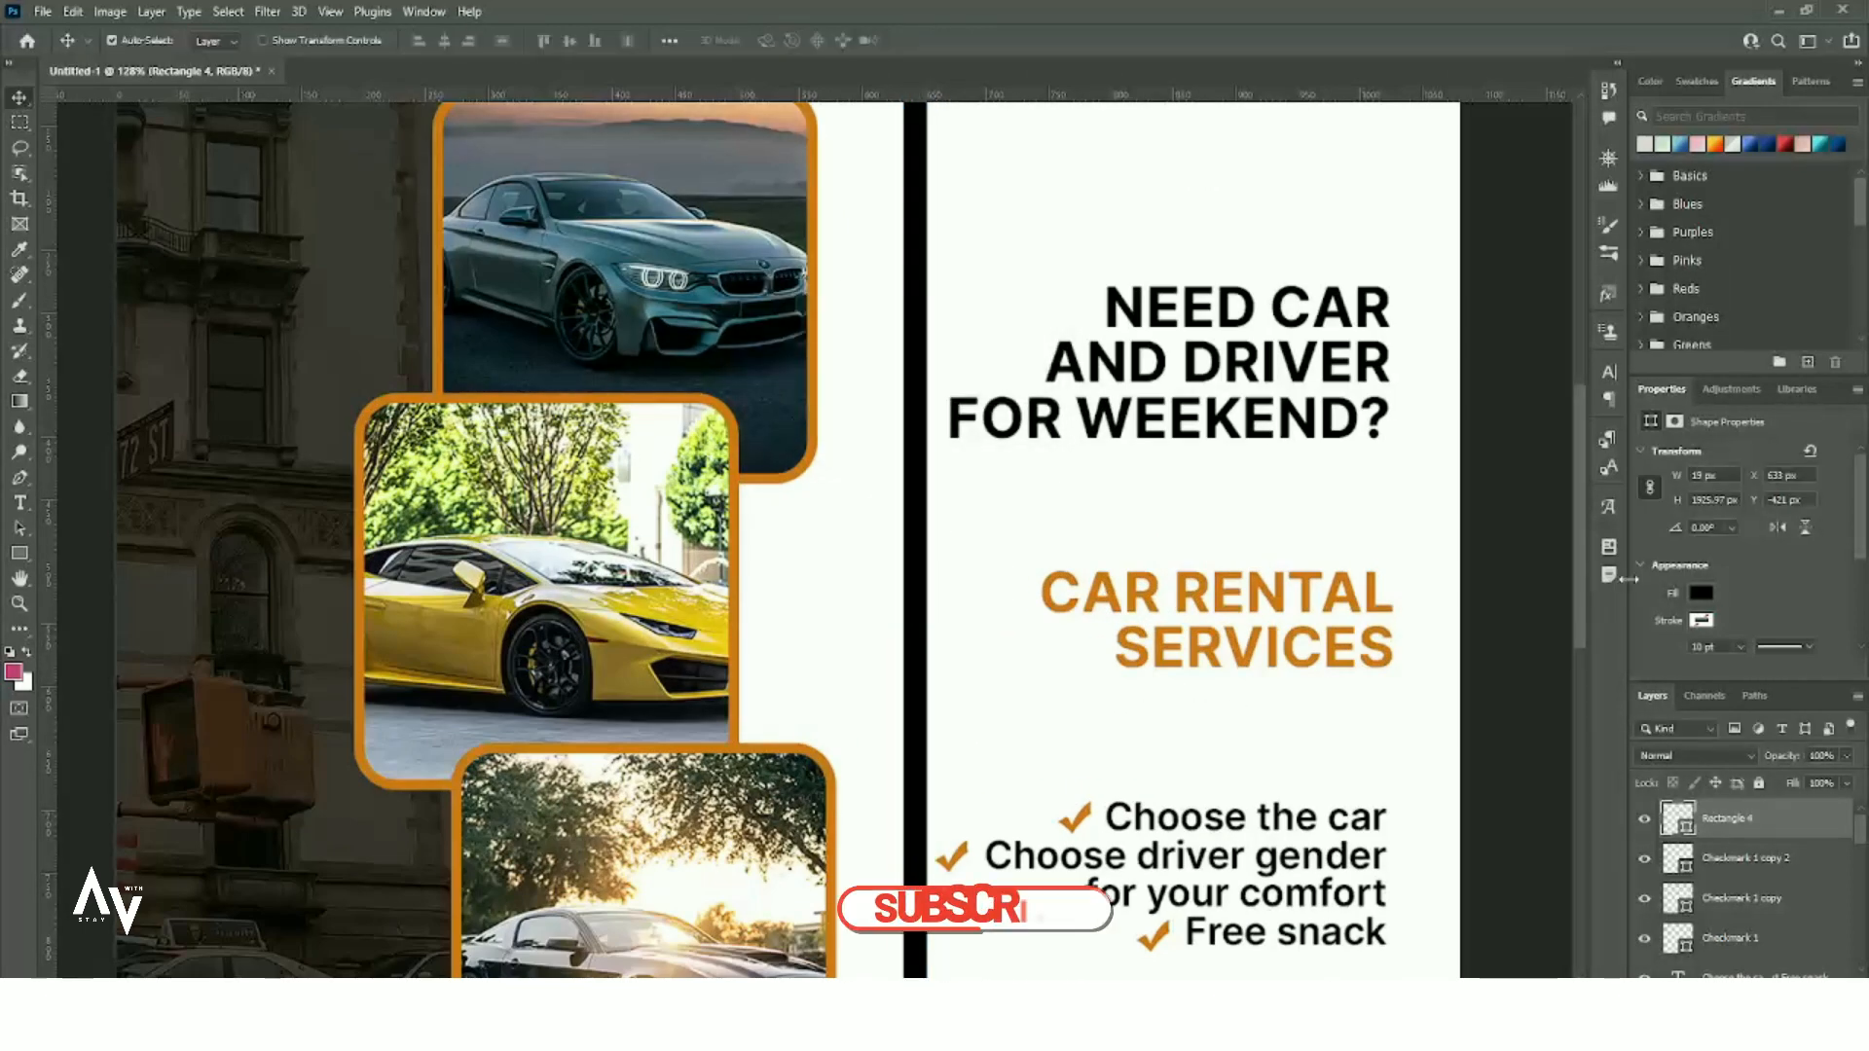
- Fill the bar orange and move it left across the car photos
click(1701, 593)
click(1716, 695)
scroll(983, 475, down, 5)
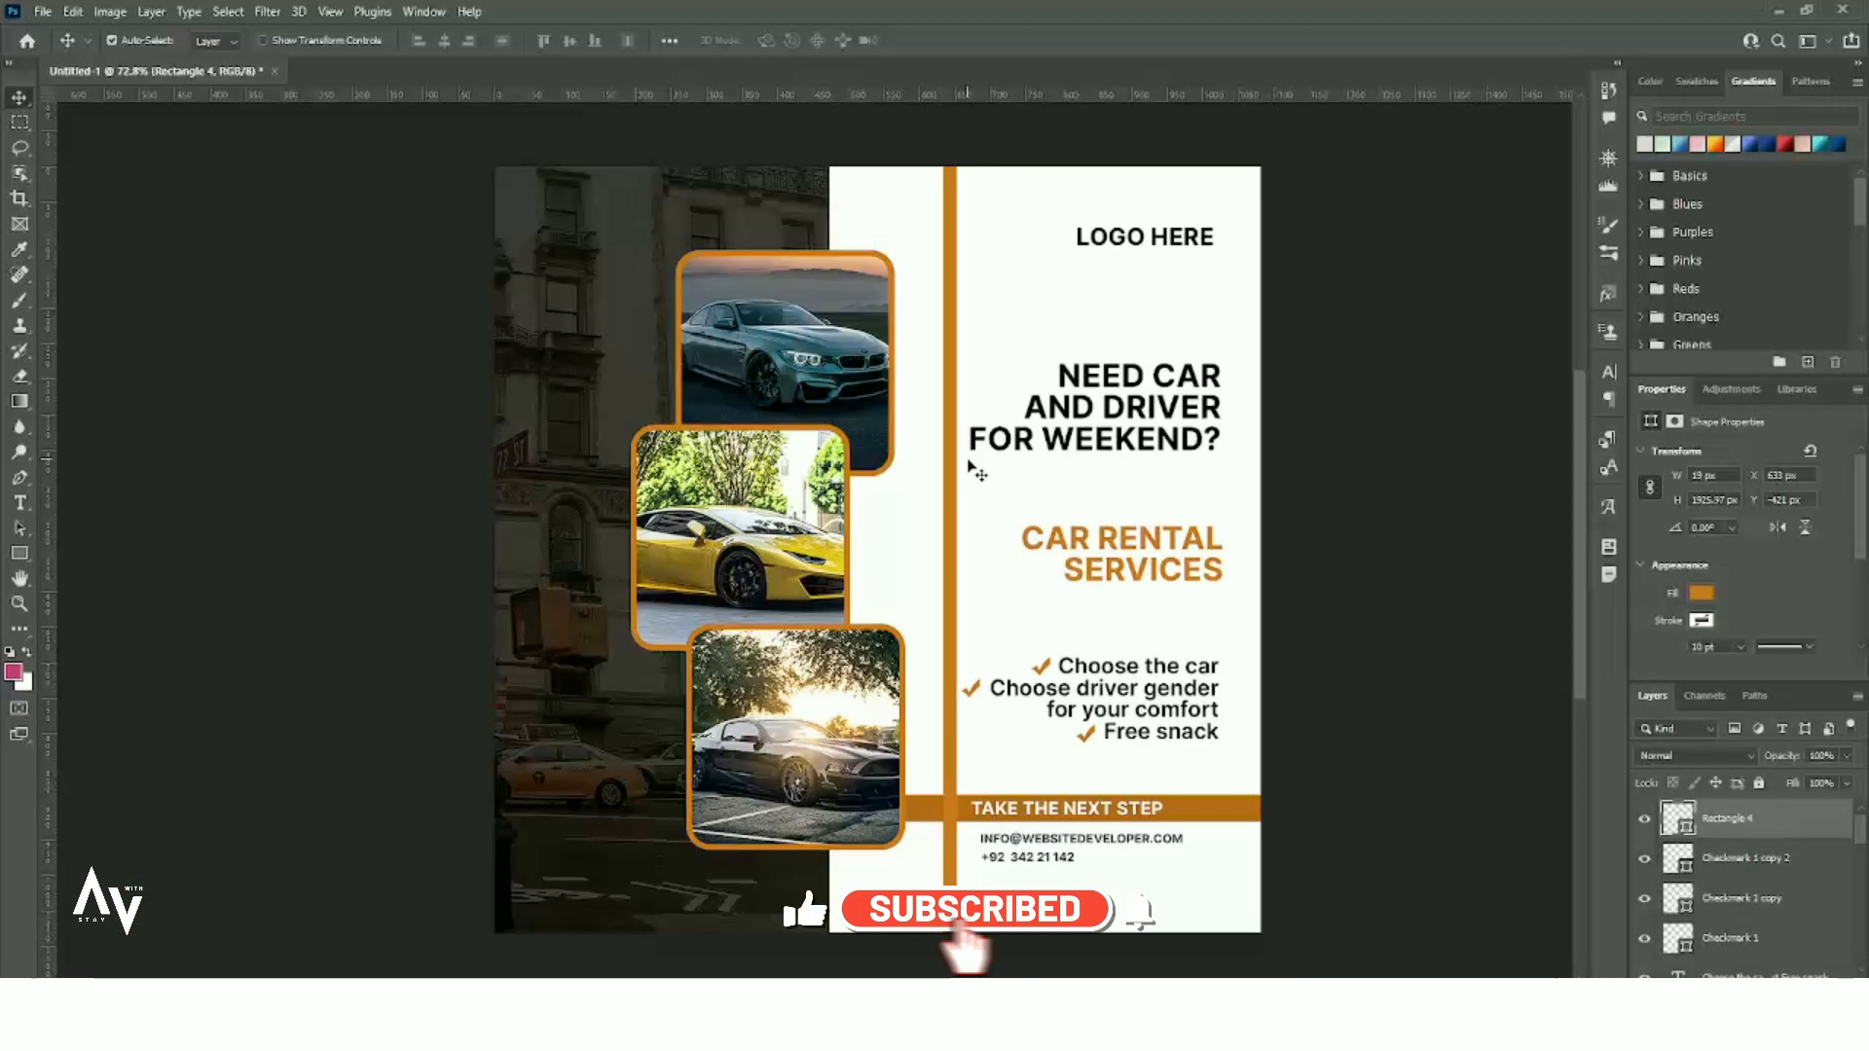
drag(952, 466, 809, 477)
- Group the Logo here layer and push the orange bar behind the car photos in Layers
drag(1825, 825, 1813, 956)
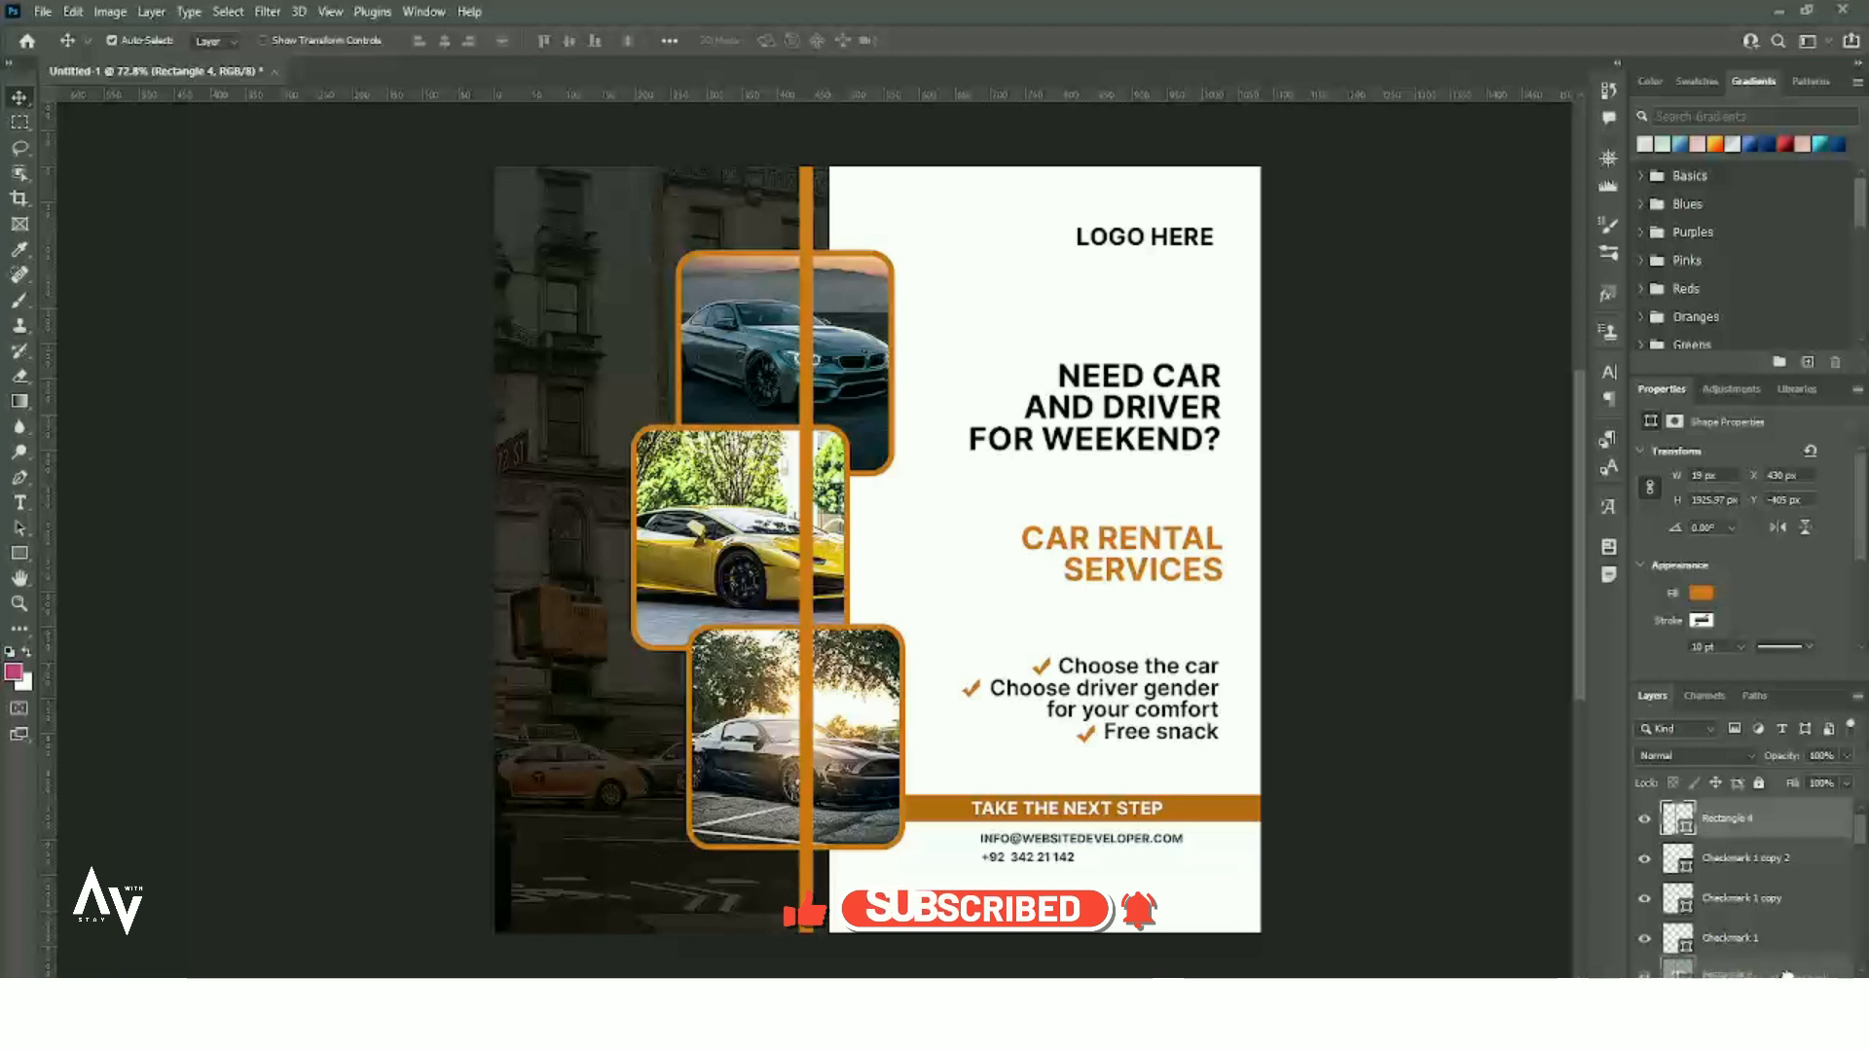
scroll(1789, 951, down, 3)
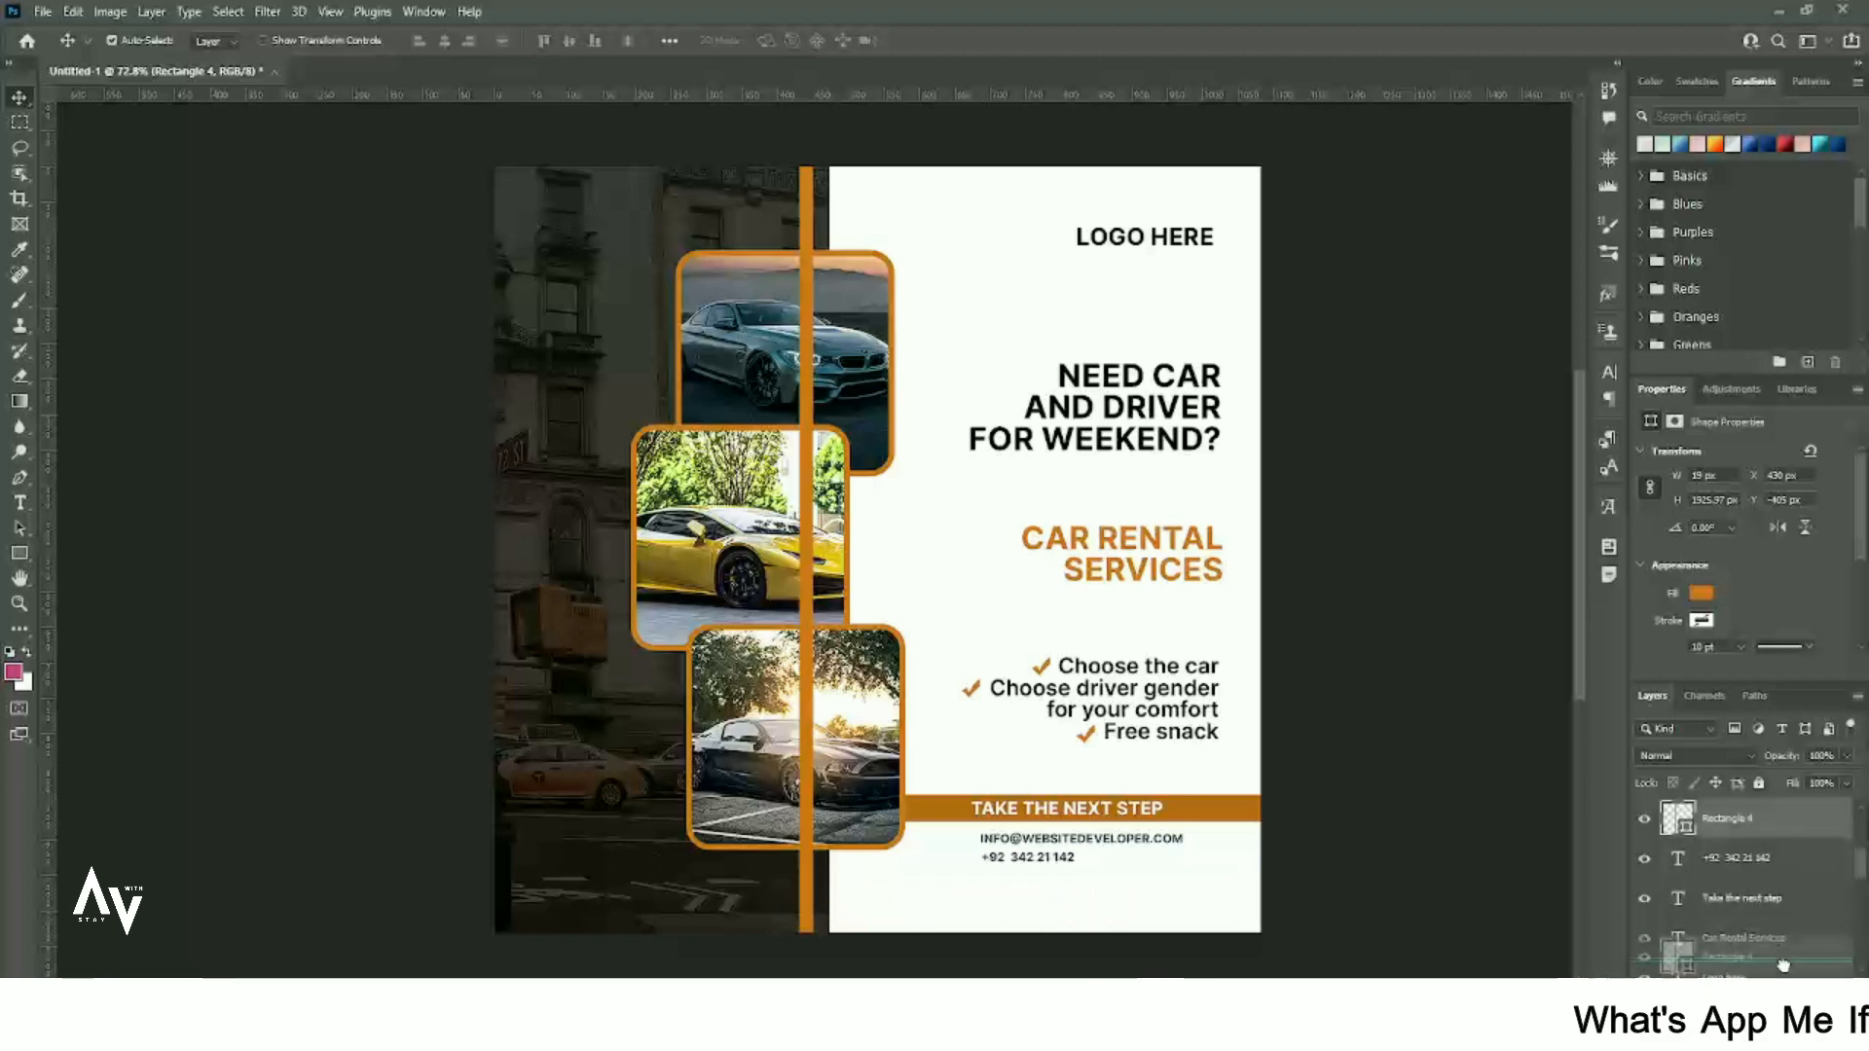
click(1786, 971)
drag(1785, 975, 1780, 987)
scroll(1779, 915, up, 2)
drag(1772, 836, 1781, 956)
scroll(1672, 839, up, 1)
scroll(1769, 926, down, 2)
drag(1769, 871, 1783, 969)
scroll(1768, 934, down, 1)
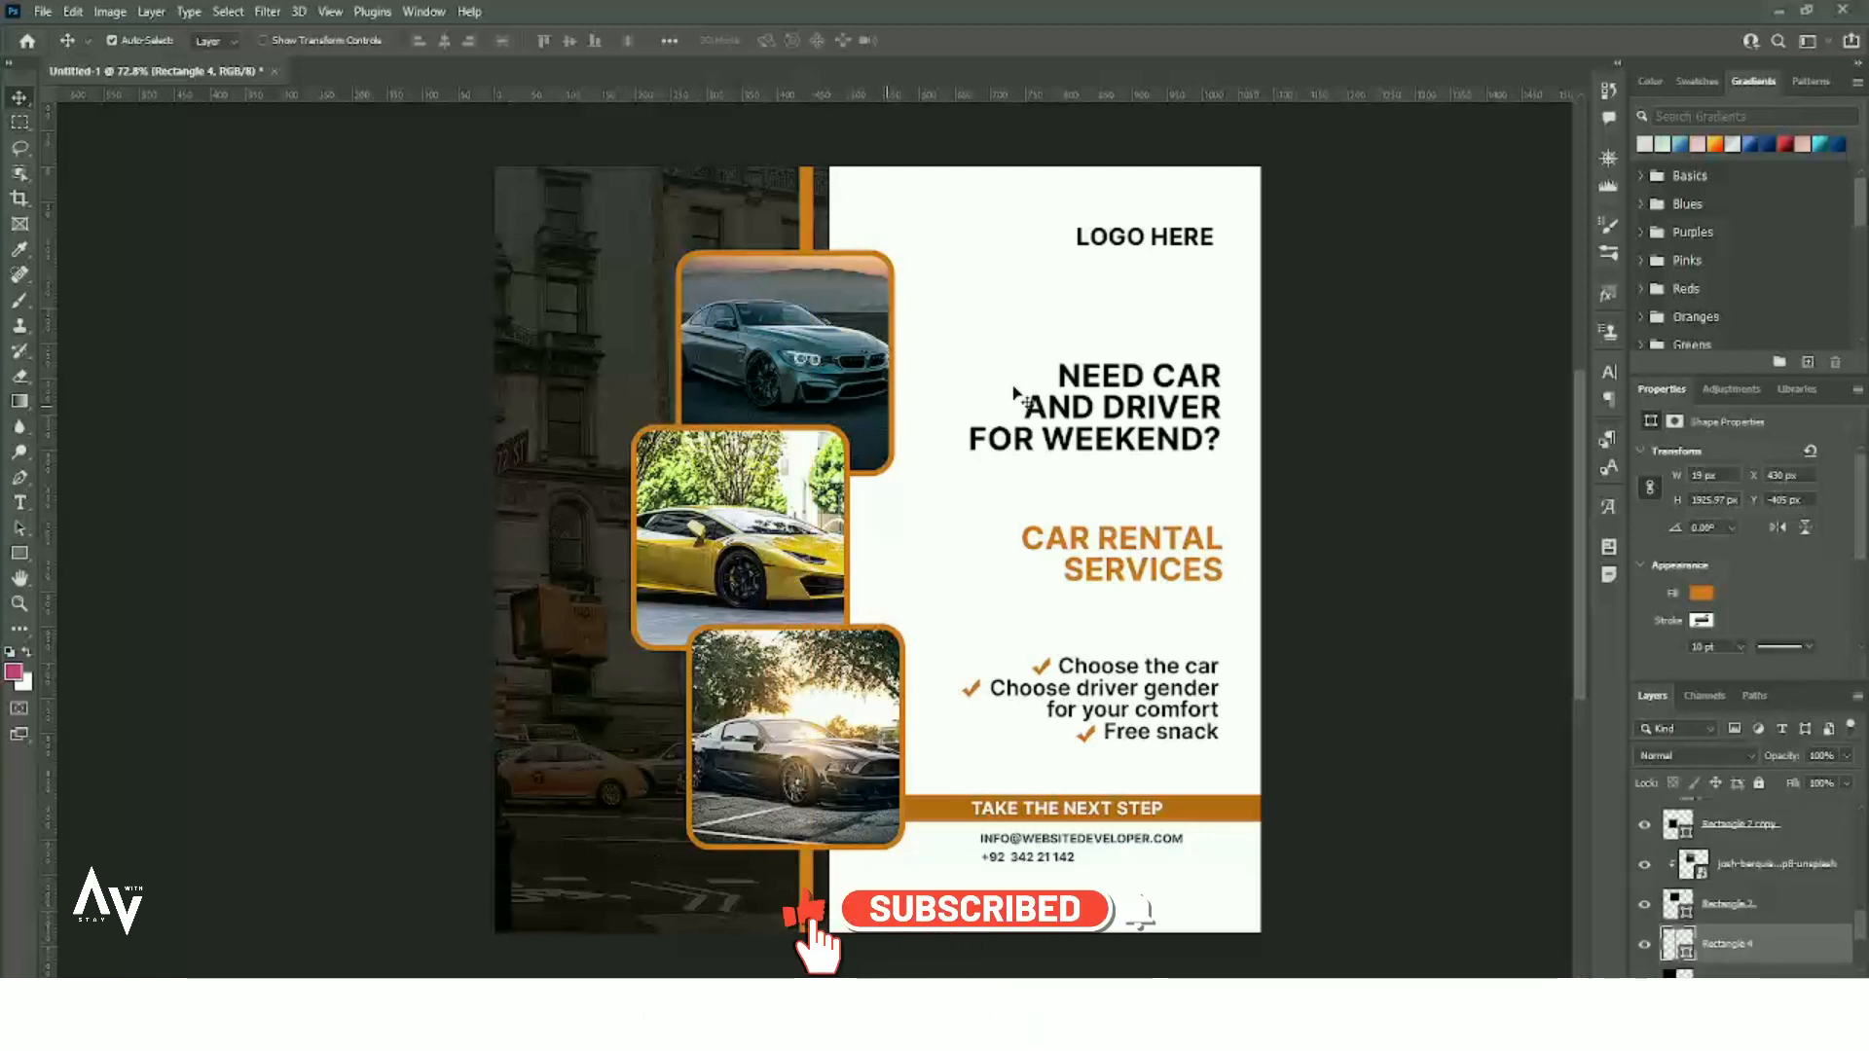
- Nudge the orange bar slightly right, then deselect it
click(785, 234)
scroll(783, 232, up, 2)
drag(810, 231, 815, 230)
click(925, 221)
scroll(1046, 477, down, 2)
scroll(1300, 678, down, 1)
scroll(1430, 678, up, 1)
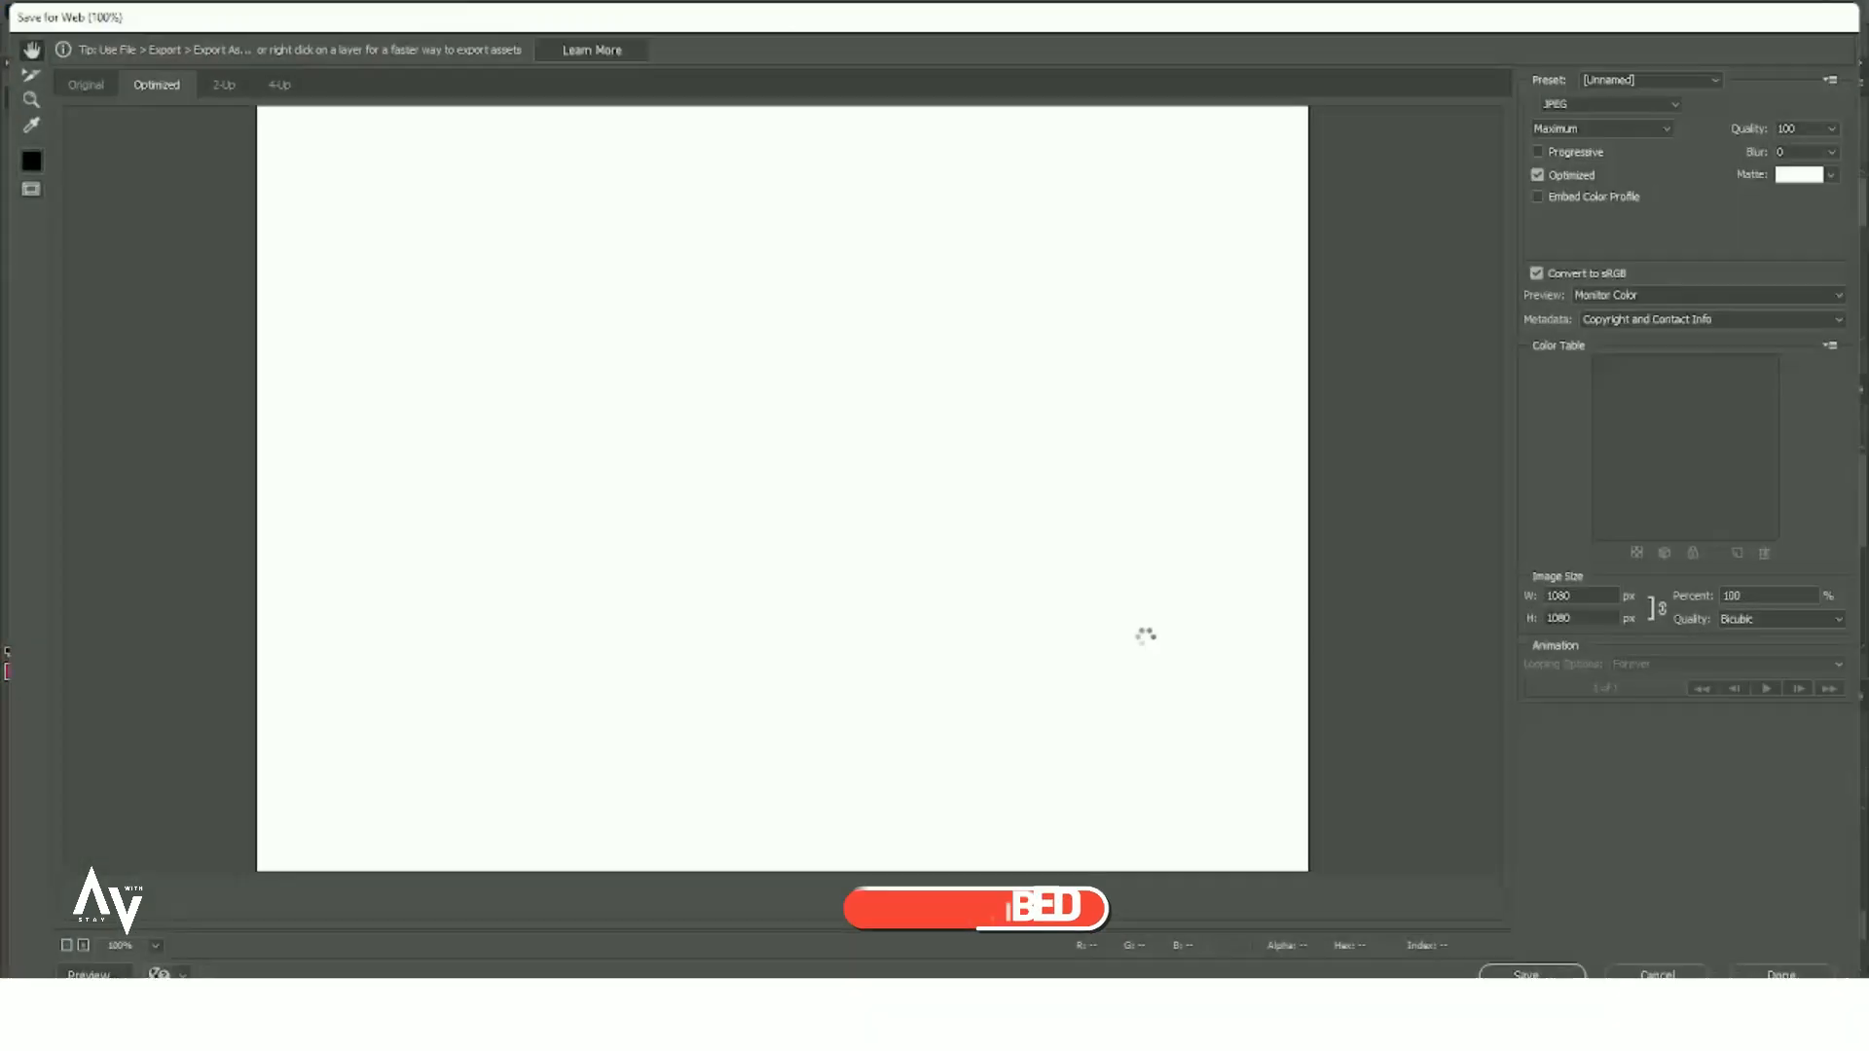